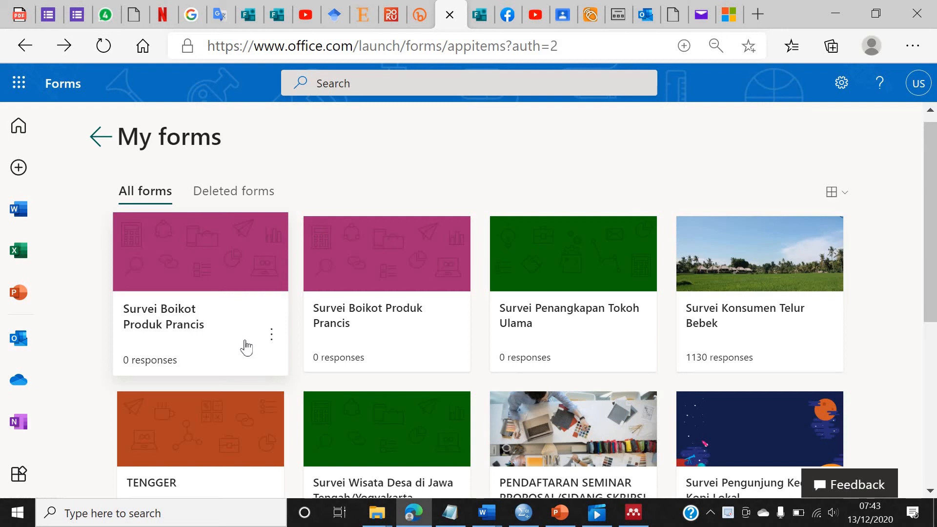
# Step: Open the first "Survei Boikot Produk Prancis" form with 0 responses and set its theme to Bright Blue
pyautogui.click(211, 334)
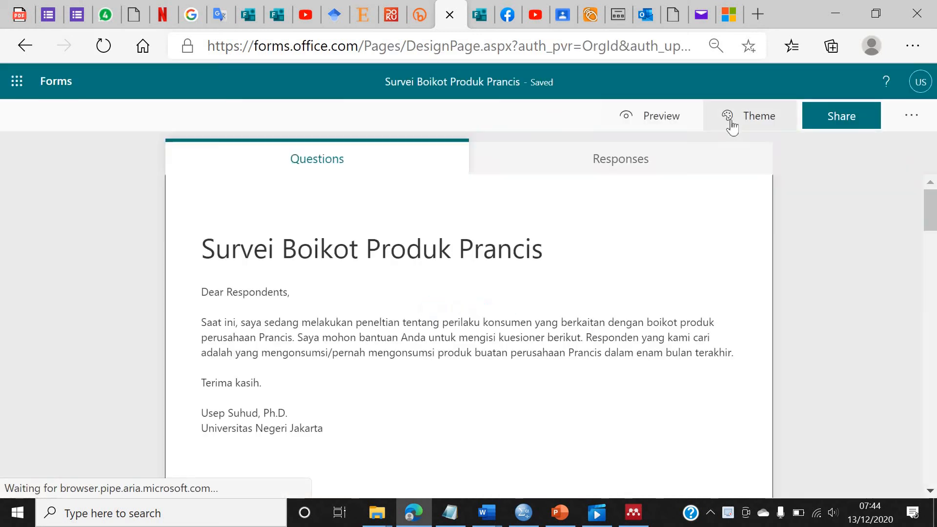
pyautogui.click(732, 125)
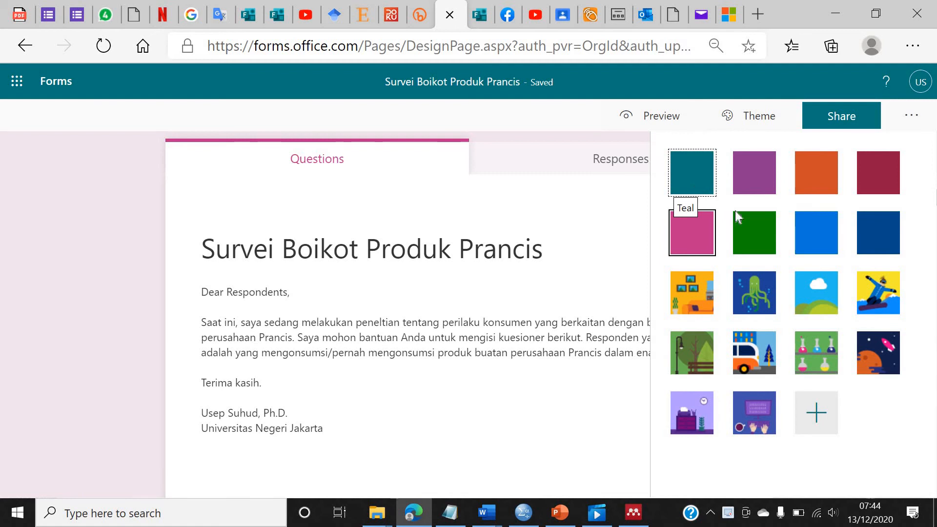
pyautogui.click(810, 242)
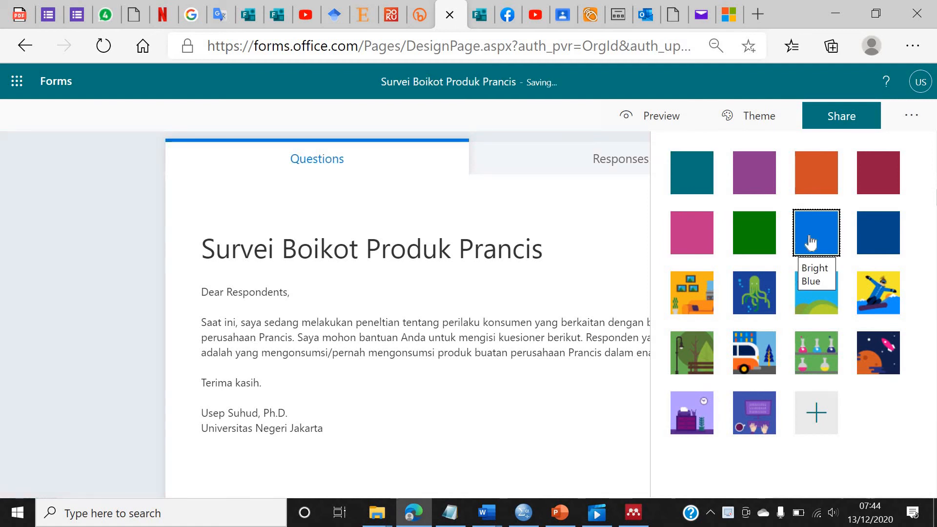
# Step: Change the form title to "Survei Boikot JNE"
pyautogui.click(509, 245)
pyautogui.click(438, 239)
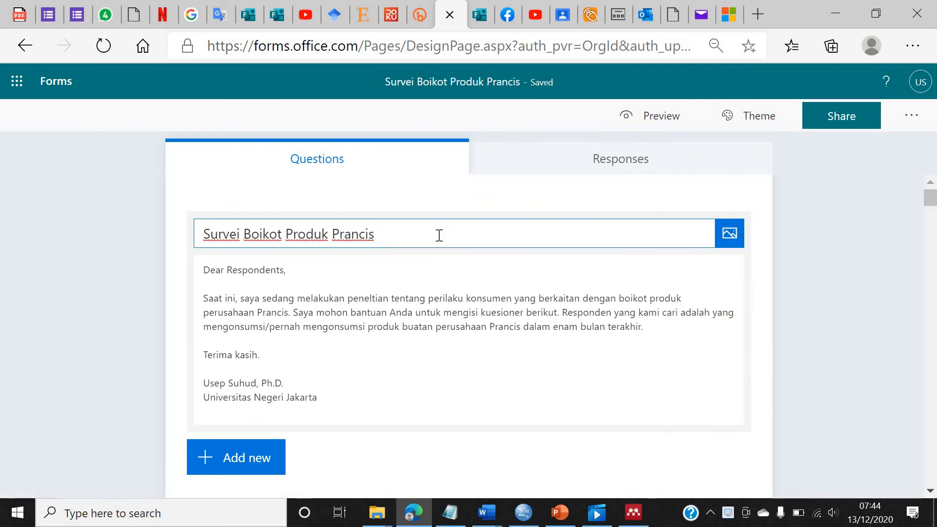
pyautogui.press('BackSpace')
pyautogui.press('BackSpace')
pyautogui.press('BackSpace')
pyautogui.press('BackSpace')
pyautogui.press('BackSpace')
pyautogui.press('BackSpace')
pyautogui.press('BackSpace')
pyautogui.press('BackSpace')
pyautogui.press('BackSpace')
pyautogui.press('BackSpace')
pyautogui.press('BackSpace')
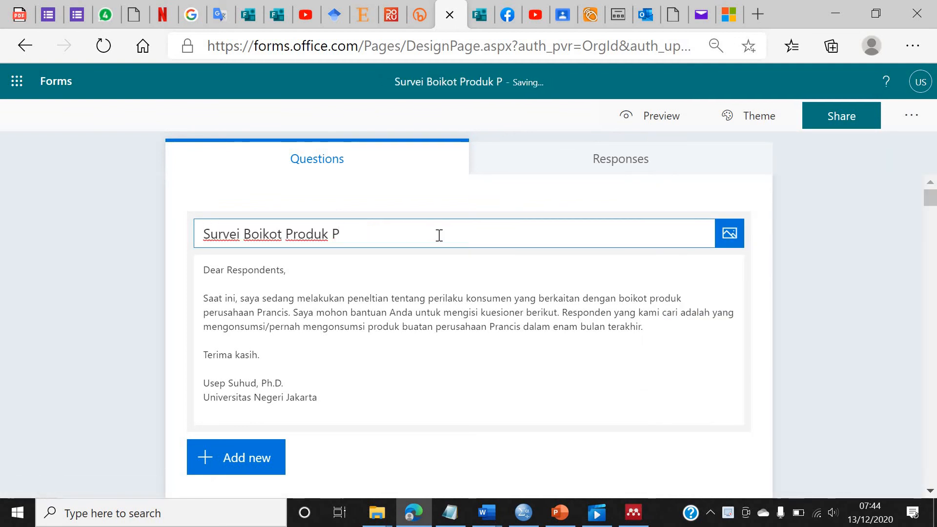
pyautogui.press('BackSpace')
pyautogui.press('BackSpace')
pyautogui.press('BackSpace')
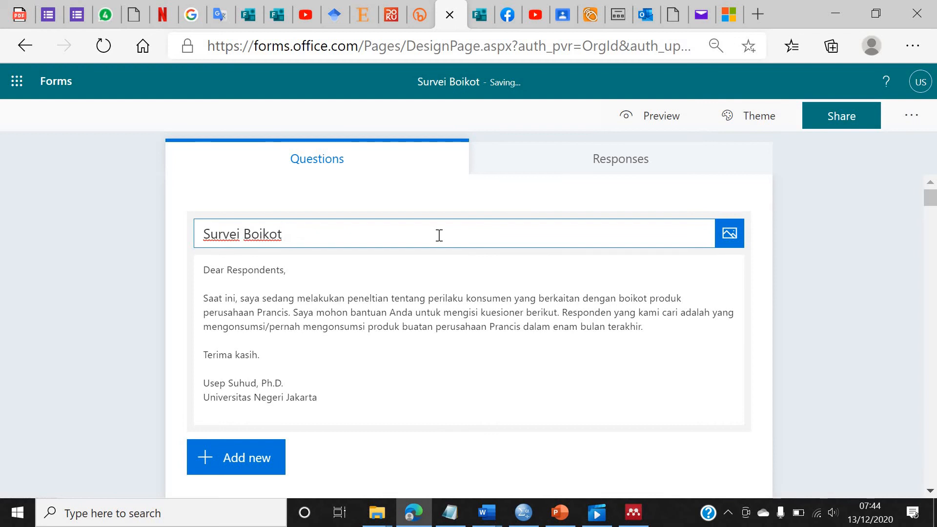
pyautogui.write('JNE')
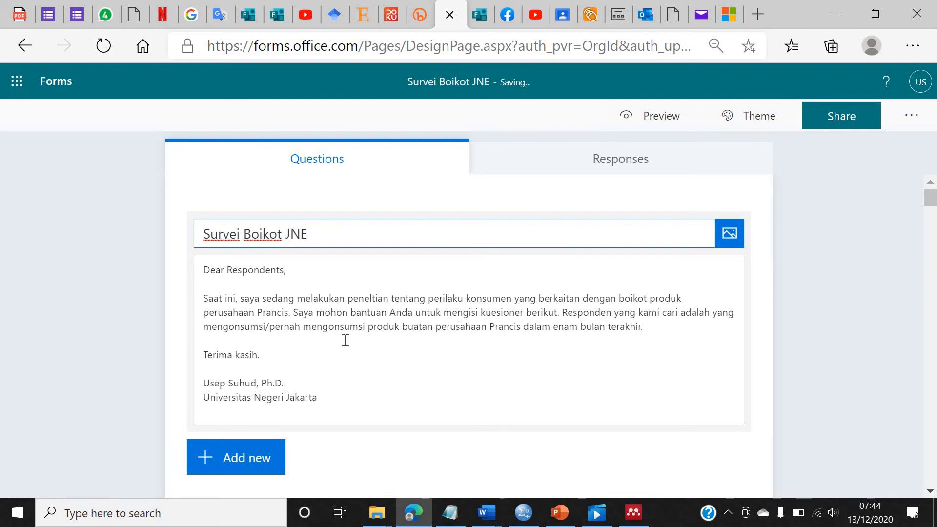
# Step: In the form description's first sentence, replace "produk perusahaan Prancis" with "jasa perusahaan pengiriman barang"
pyautogui.click(432, 306)
pyautogui.hotkey('ctrl', 'a')
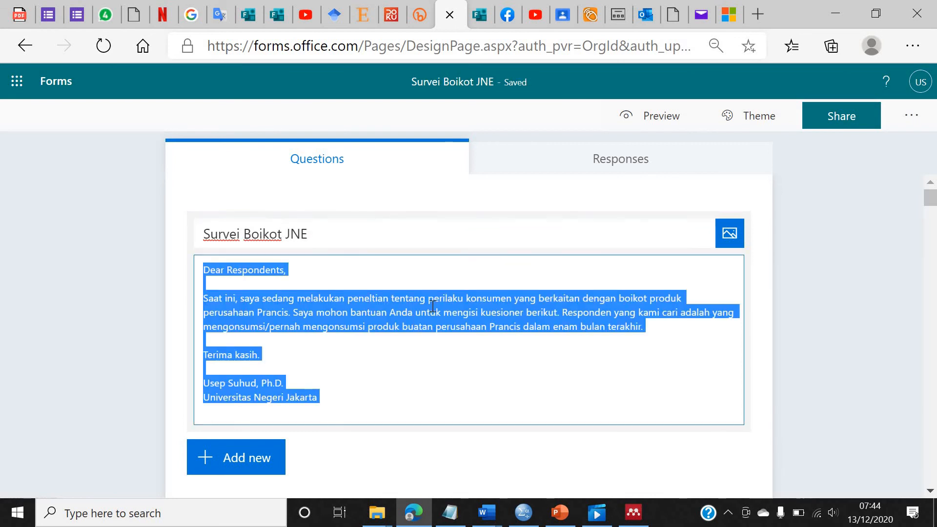
pyautogui.click(668, 342)
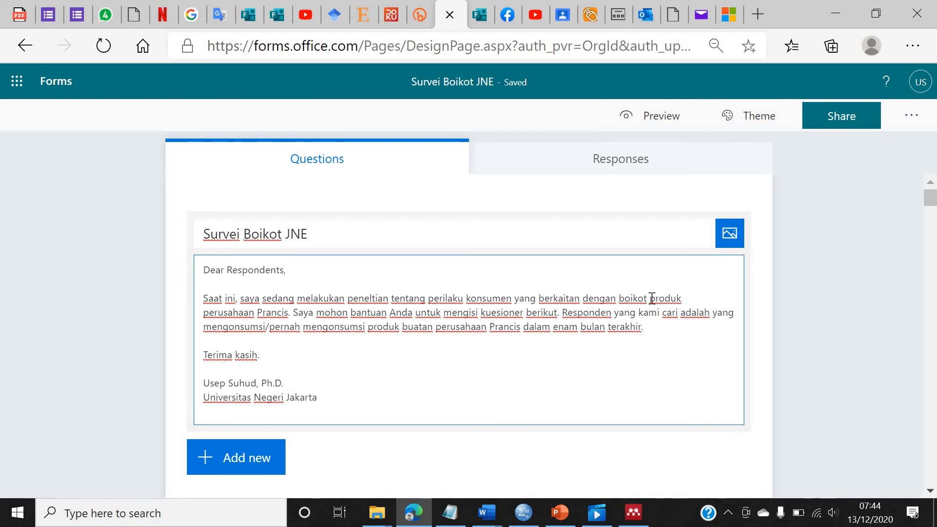
pyautogui.moveTo(495, 319); pyautogui.dragTo(287, 310)
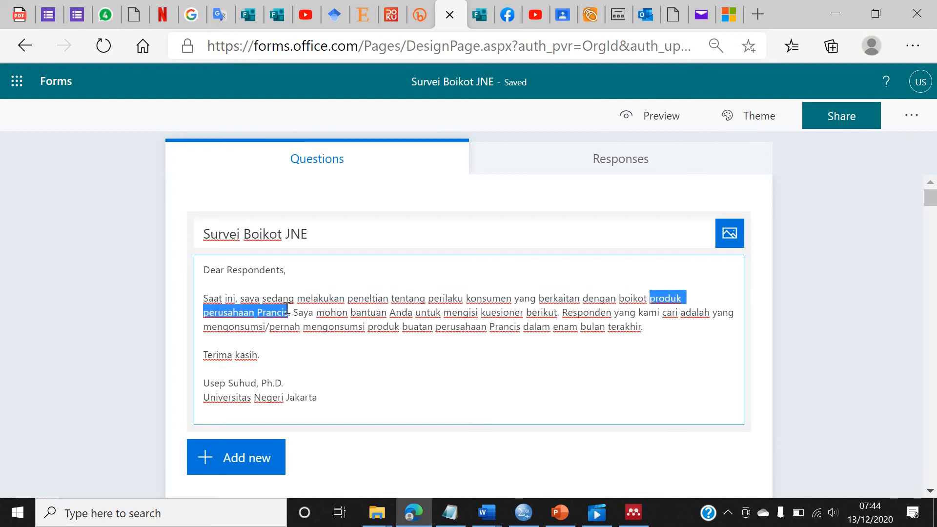
pyautogui.write('jasa perus')
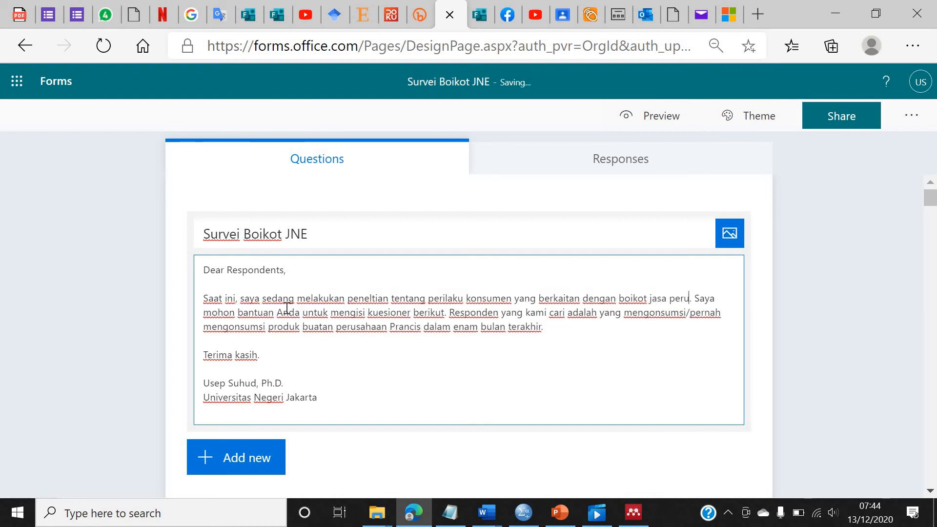
pyautogui.write('ahaan')
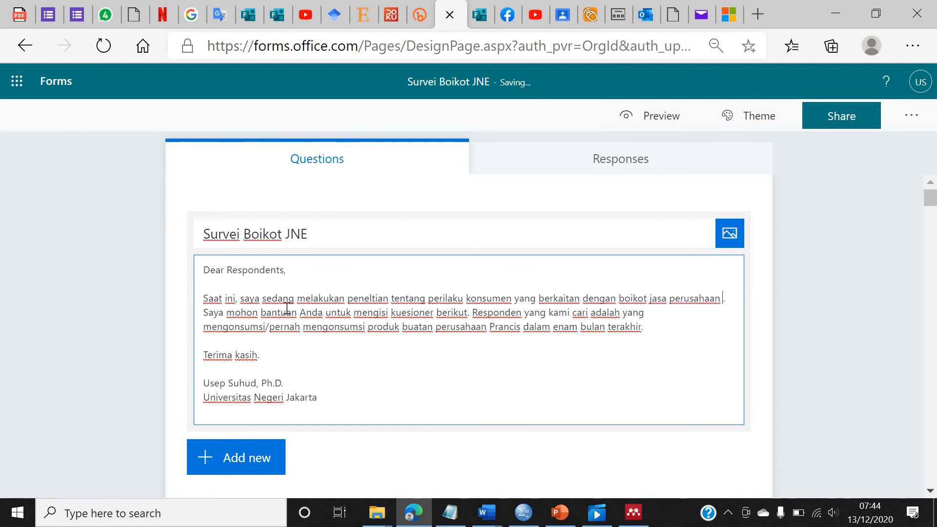
pyautogui.write(' pengiriman ')
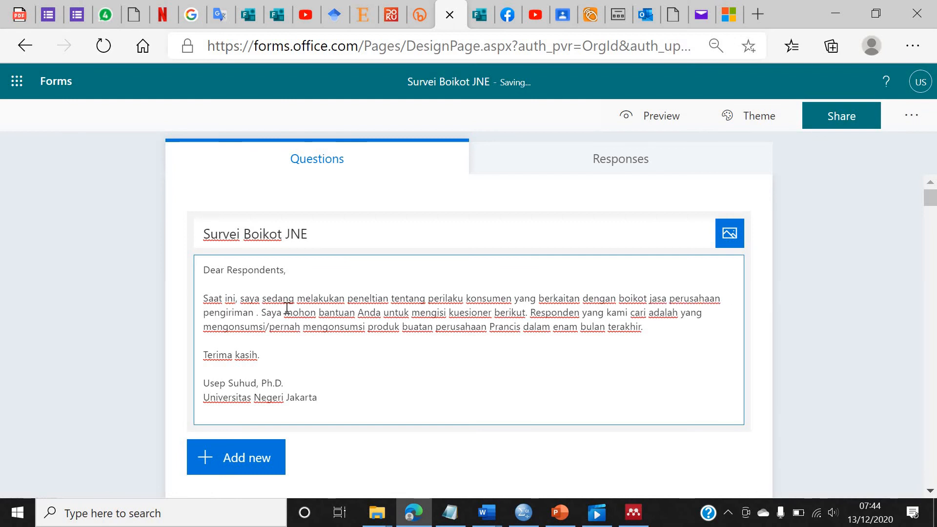
pyautogui.write('barang')
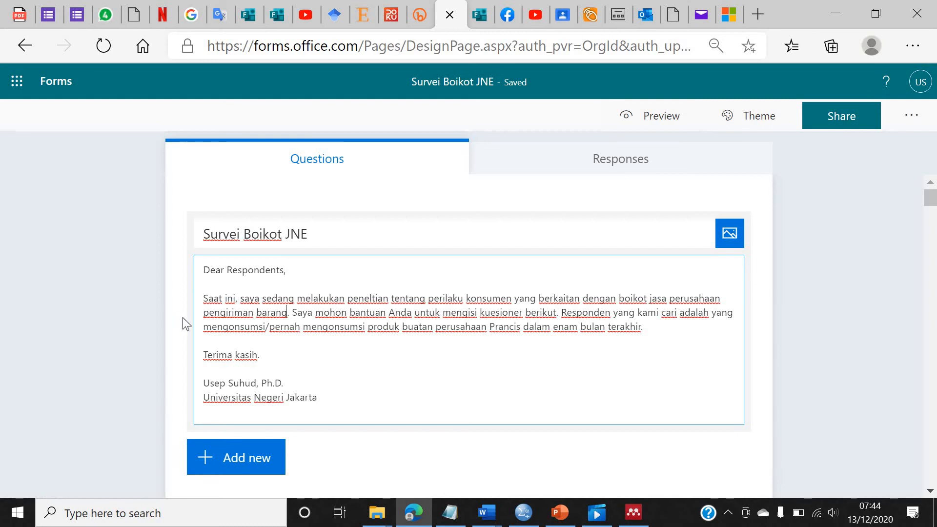
# Step: In the description's respondent criteria, replace "mengonsumsi/pernah mengonsumsi produk buatan perusahaan Prancis" with "menggunakan jasa pengiriman barang (belanja online)"
pyautogui.moveTo(203, 326); pyautogui.dragTo(374, 327)
pyautogui.moveTo(513, 333)
pyautogui.mouseDown()
pyautogui.moveTo(634, 329)
pyautogui.moveTo(519, 332)
pyautogui.mouseUp()
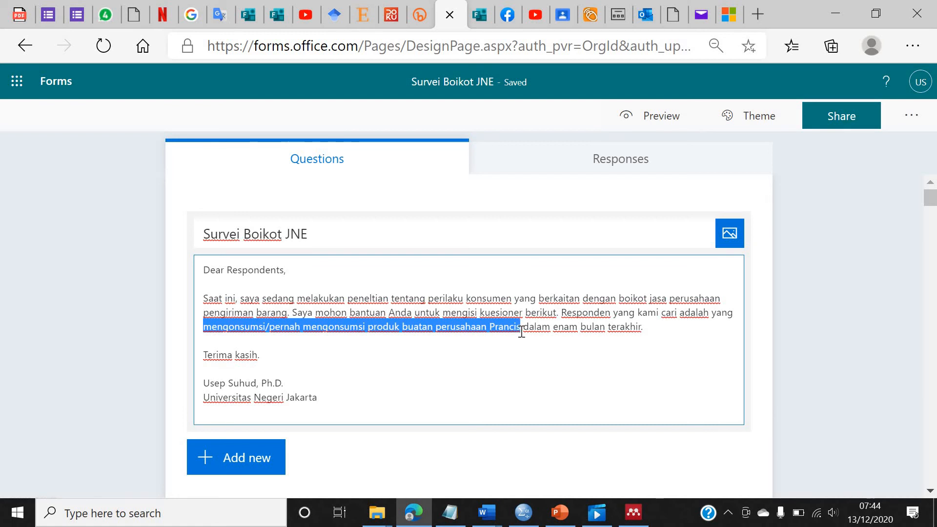
pyautogui.write('menggunakan j')
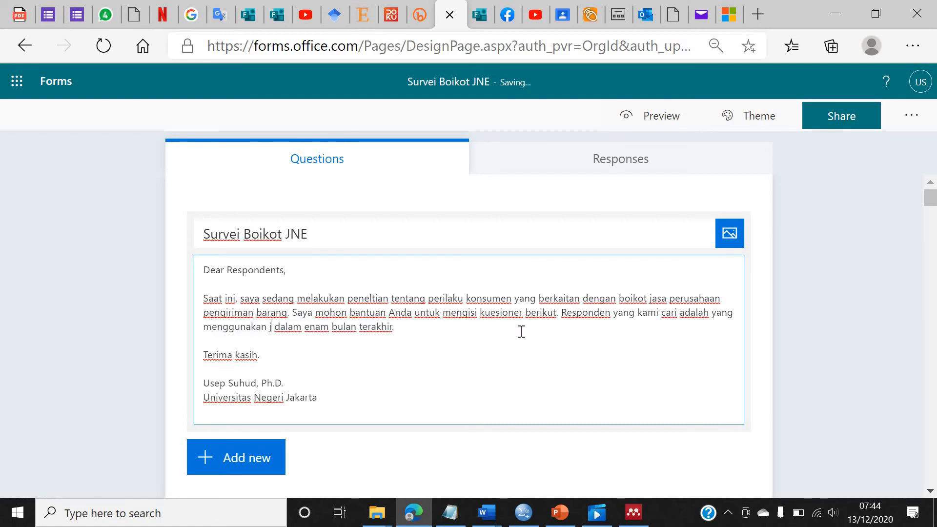
pyautogui.write('asa pengir')
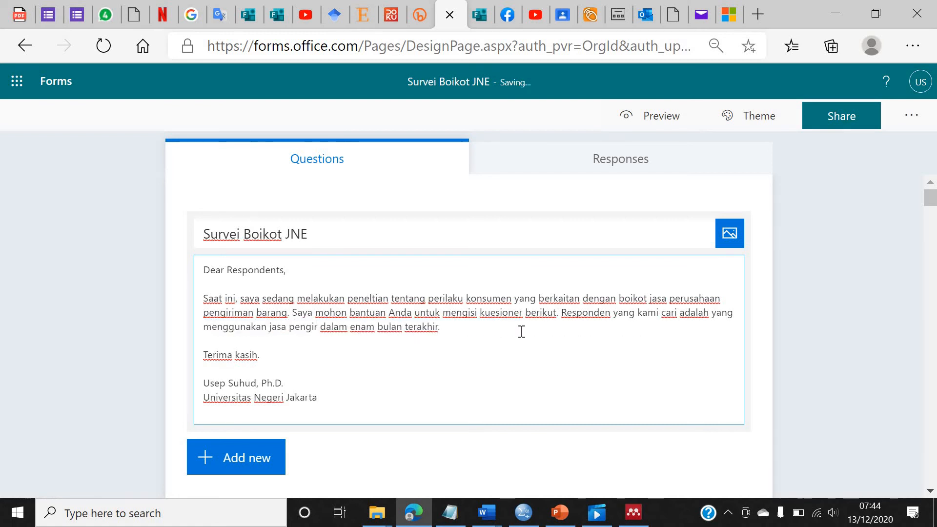
pyautogui.write('iman barang')
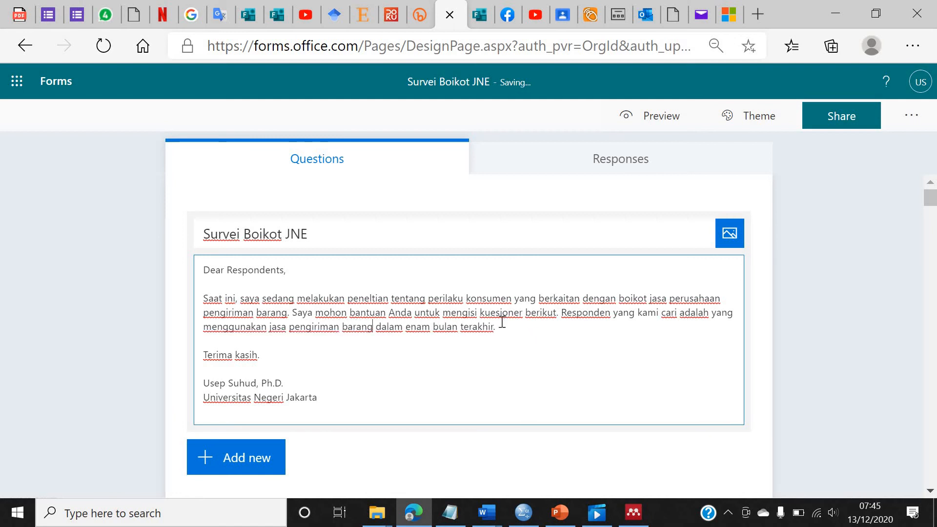
pyautogui.write(' (belan')
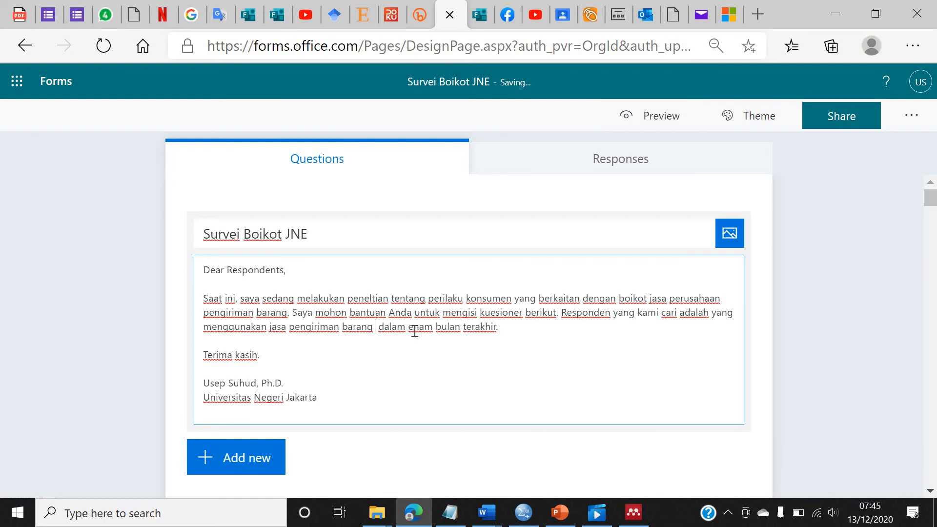
pyautogui.write('ja')
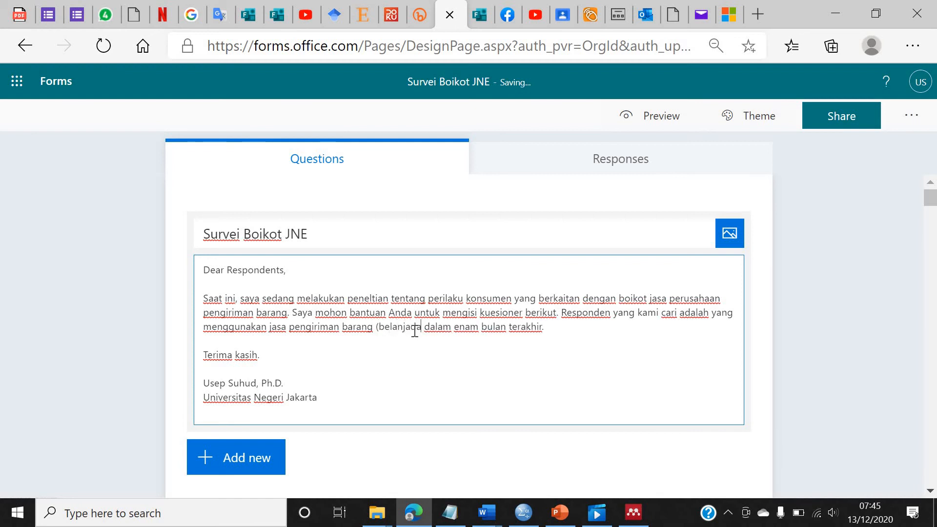
pyautogui.write(' online)')
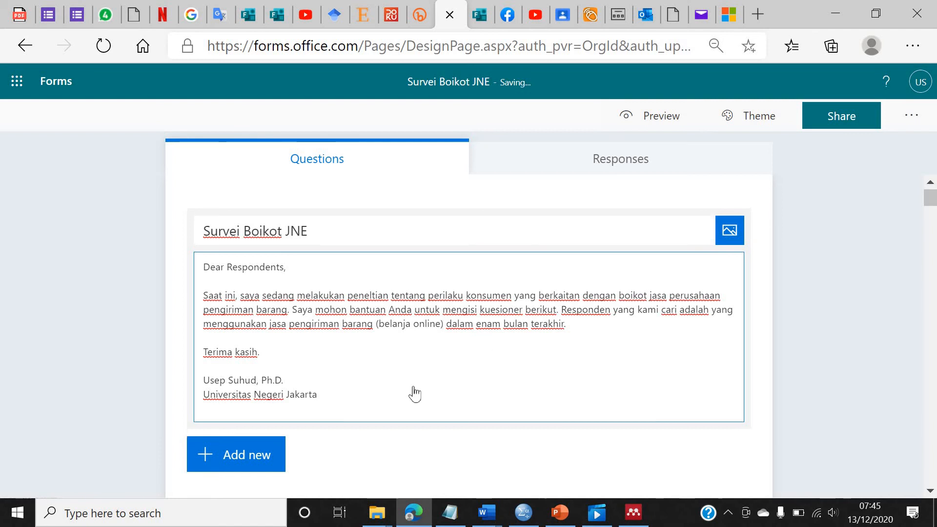
pyautogui.scroll(-4, 414, 394)
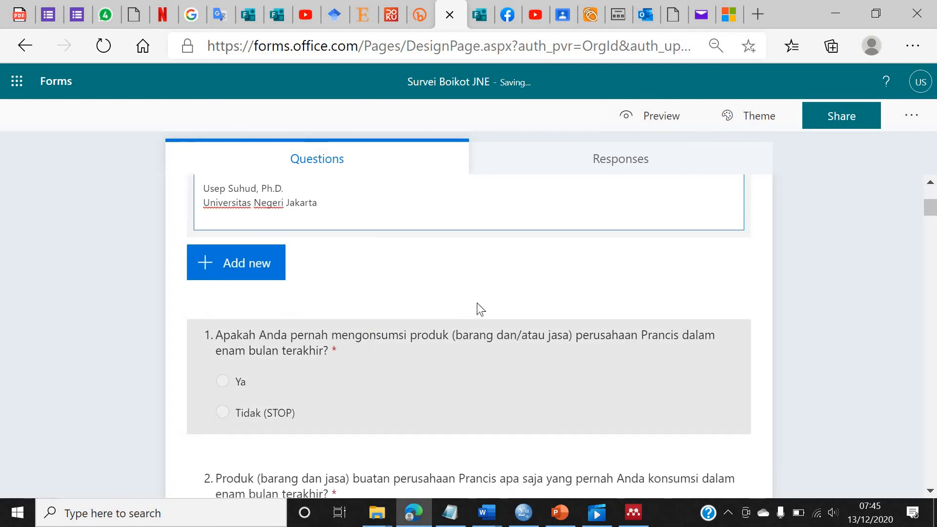
pyautogui.scroll(3, 477, 303)
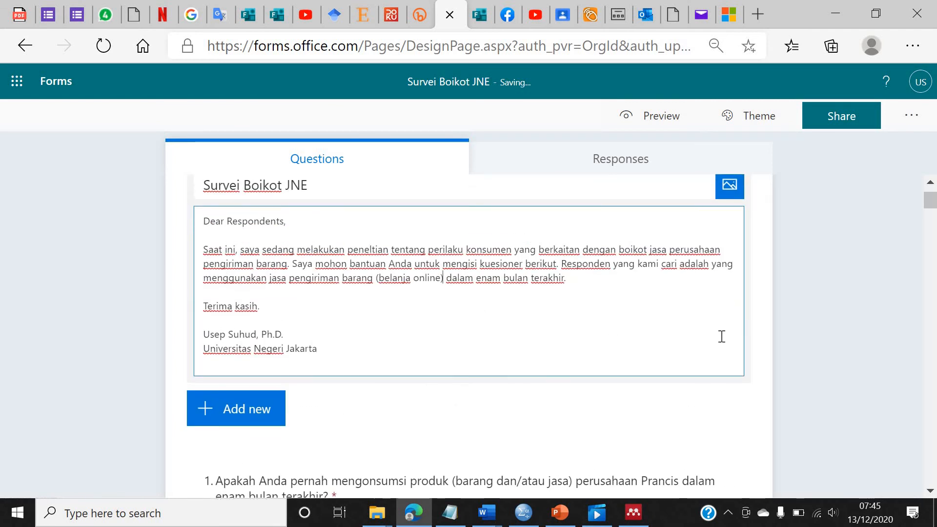
pyautogui.scroll(-3, 755, 366)
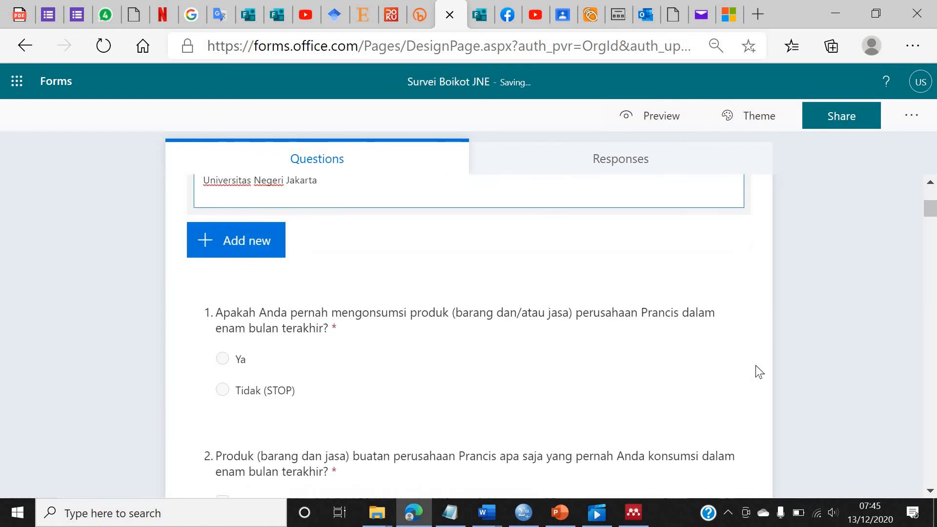
pyautogui.scroll(3, 756, 365)
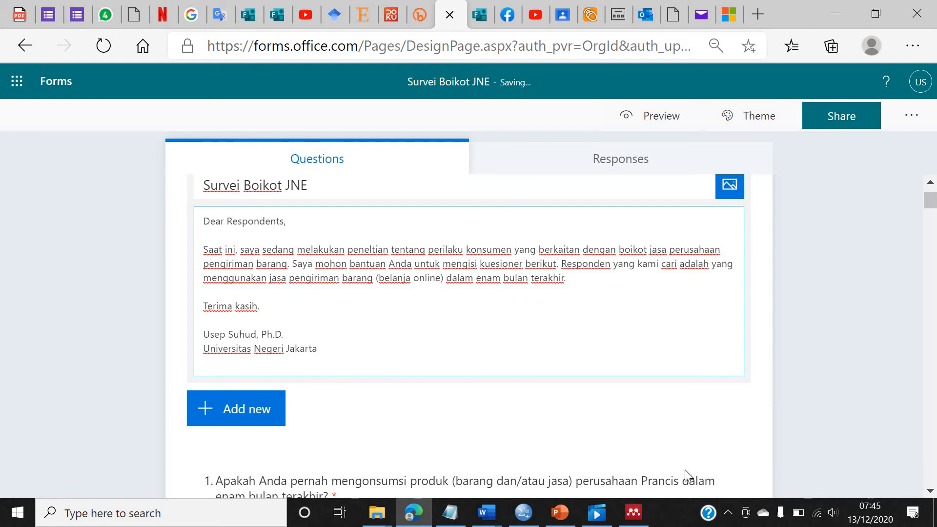
# Step: Switch to PowerPoint and, on slide 9, duplicate the "Purchase intention" circle, placing the copy directly below the original
pyautogui.click(561, 512)
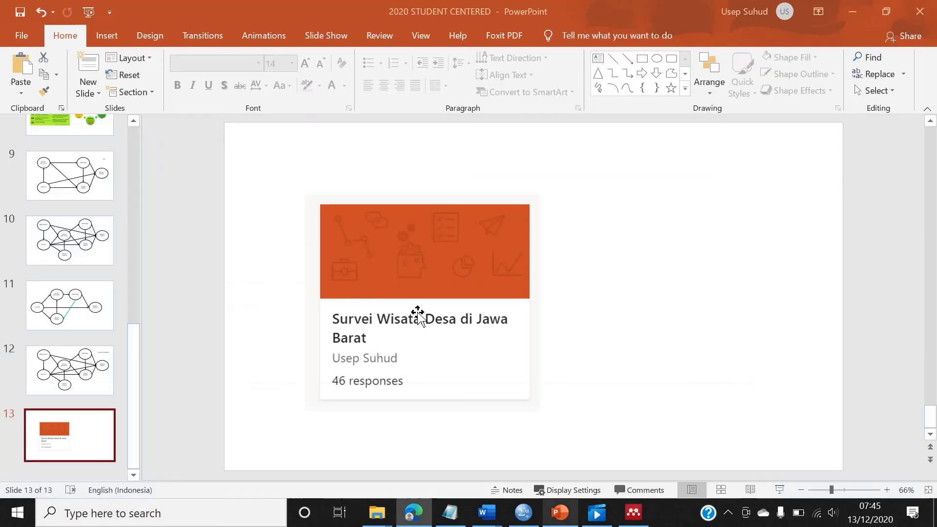
pyautogui.click(74, 176)
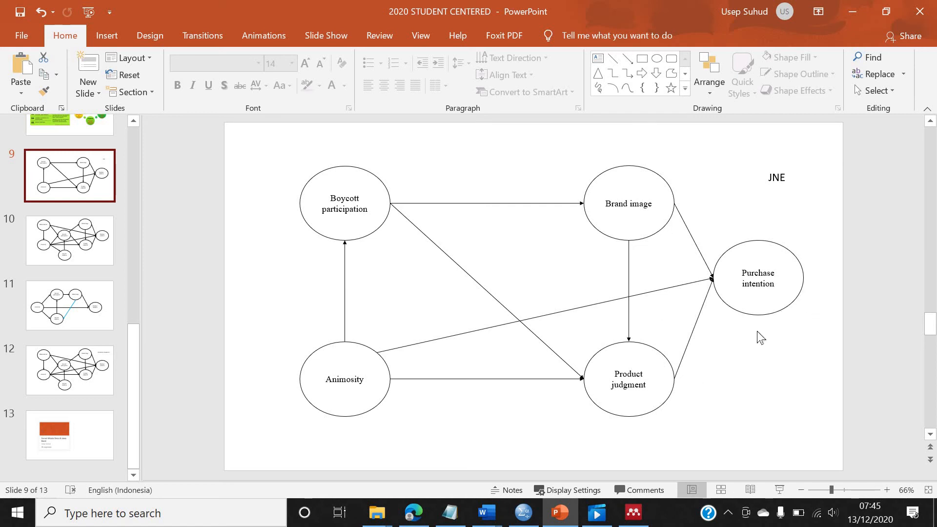
pyautogui.click(783, 311)
pyautogui.hotkey('ctrl', 'c')
pyautogui.hotkey('ctrl', 'v')
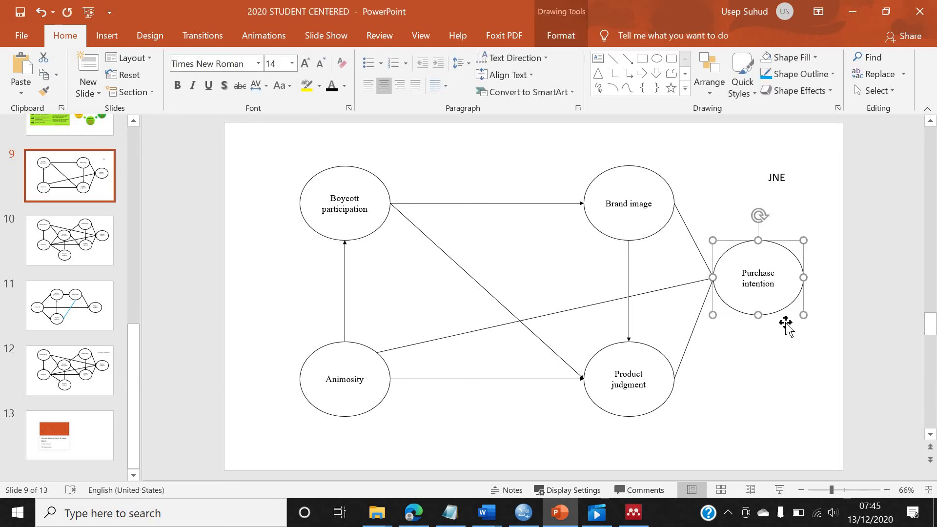
pyautogui.moveTo(781, 316); pyautogui.dragTo(778, 406)
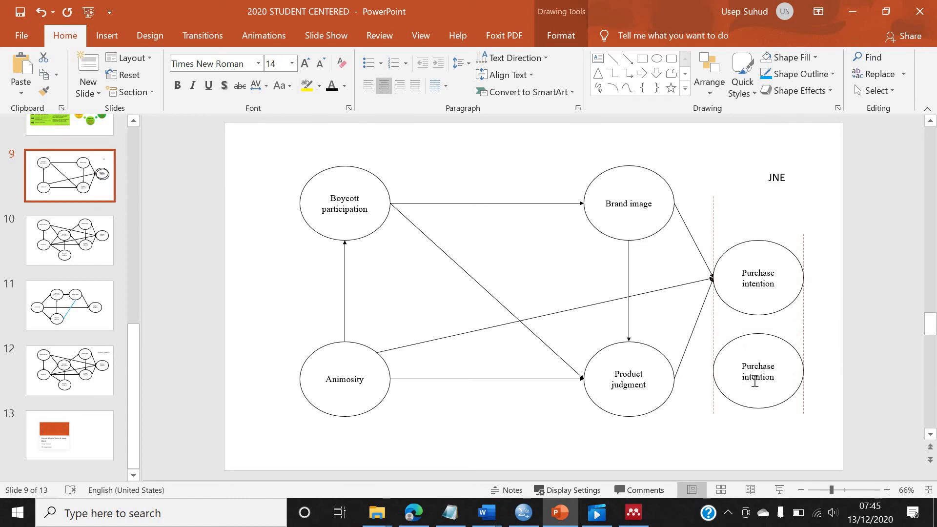
# Step: Replace the text in the lower "Purchase intention" circle with "Willingness to pay"
pyautogui.click(746, 368)
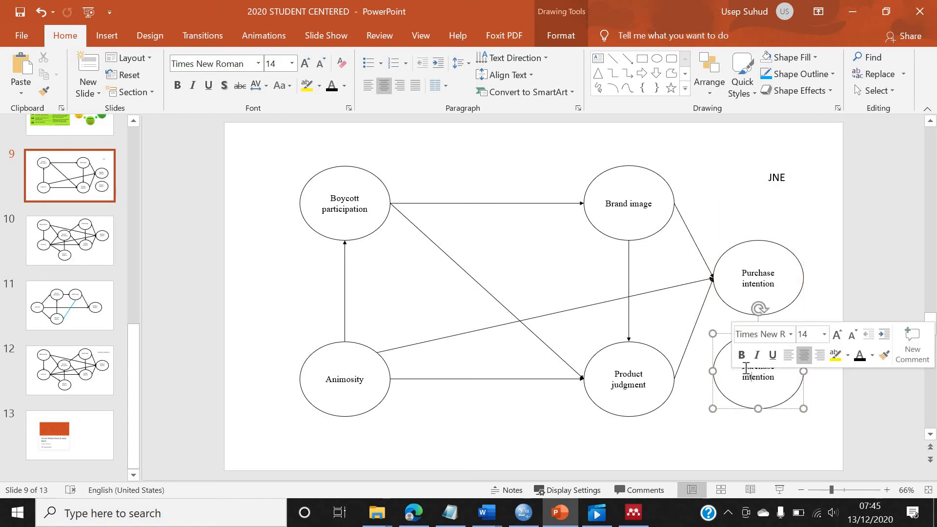
pyautogui.tripleClick(782, 375)
pyautogui.write('W')
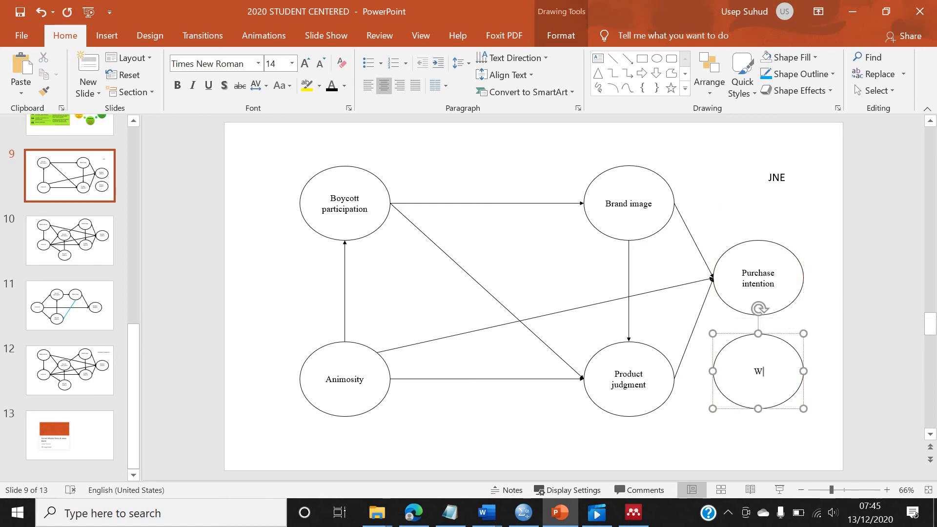
pyautogui.write('illingness to pay')
# Step: Switch to the Forms survey and, in question 1, replace "mengonsumsi produk (barang dan/atau jasa) perusahaan Prancis" with "menggunakan jasa perusahaan pengiriman barang"
pyautogui.click(414, 513)
pyautogui.click(456, 350)
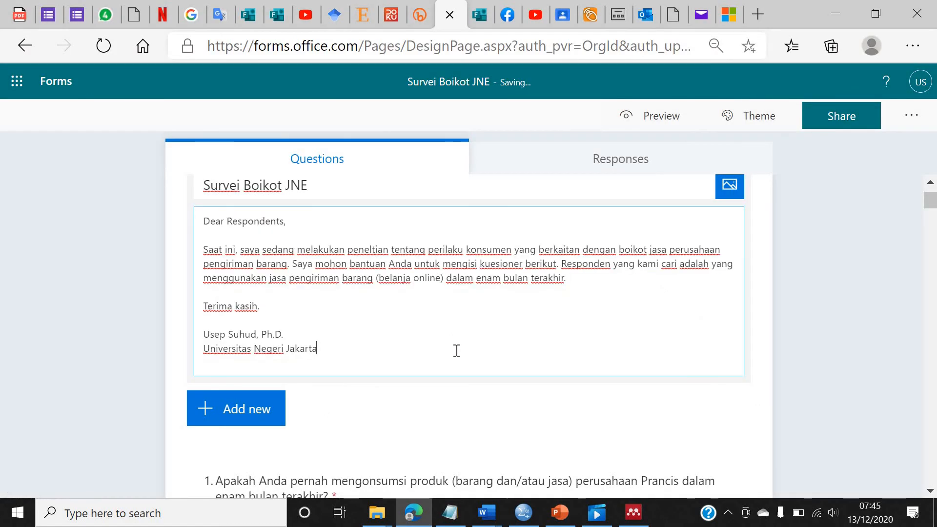
pyautogui.scroll(-3, 458, 354)
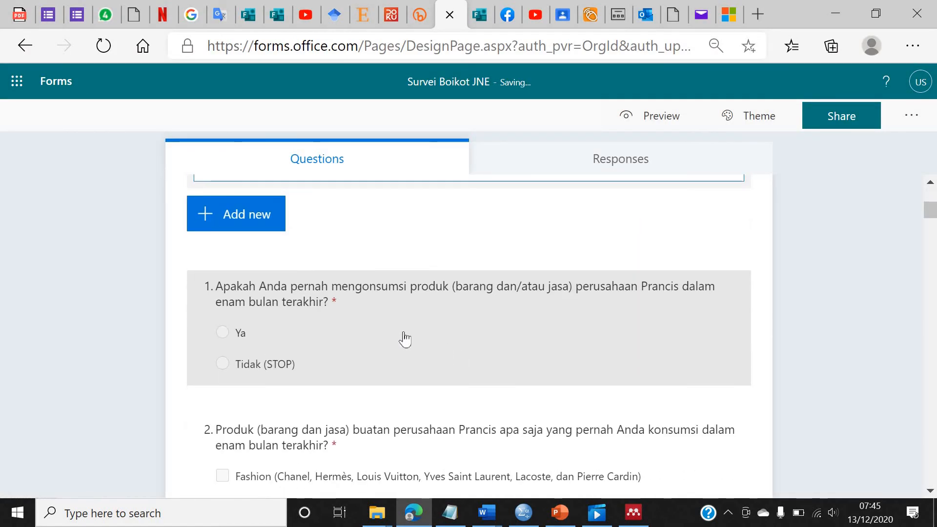
pyautogui.click(383, 291)
pyautogui.click(431, 272)
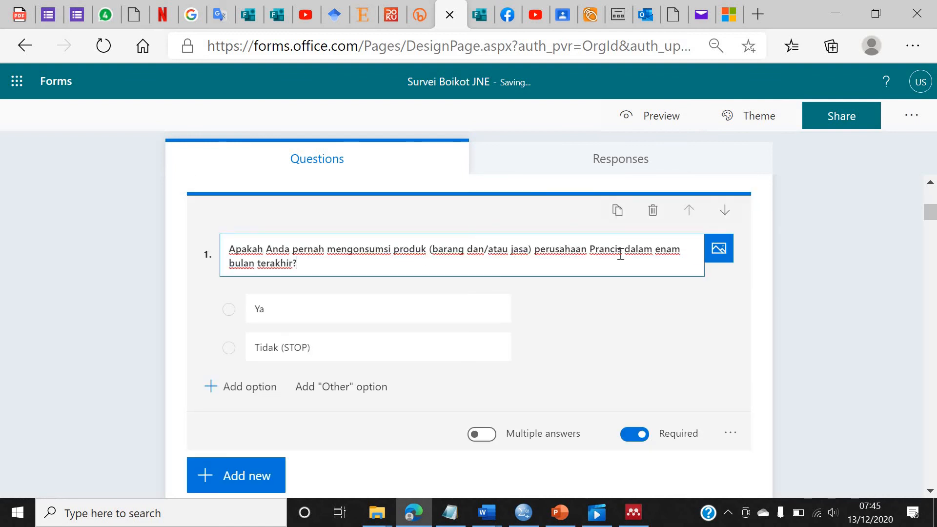
pyautogui.moveTo(622, 250); pyautogui.dragTo(327, 248)
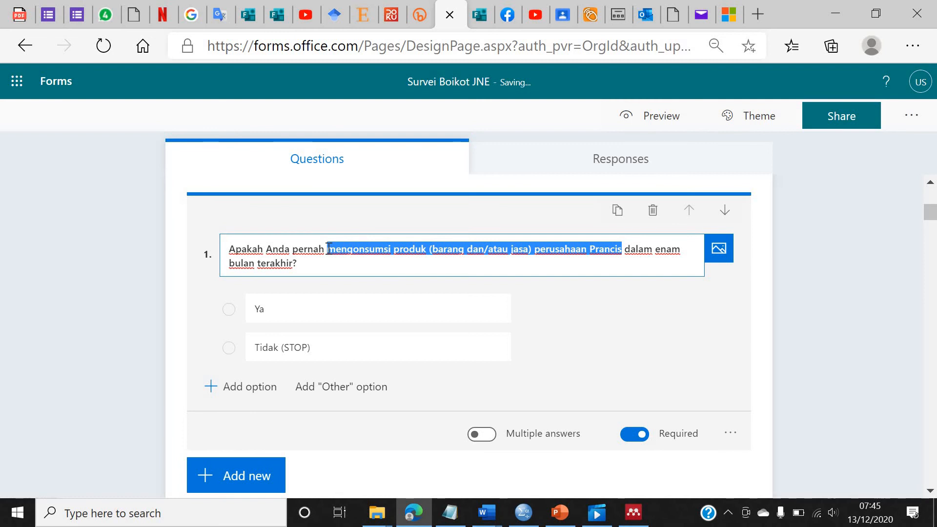
pyautogui.write('menggunakan jas')
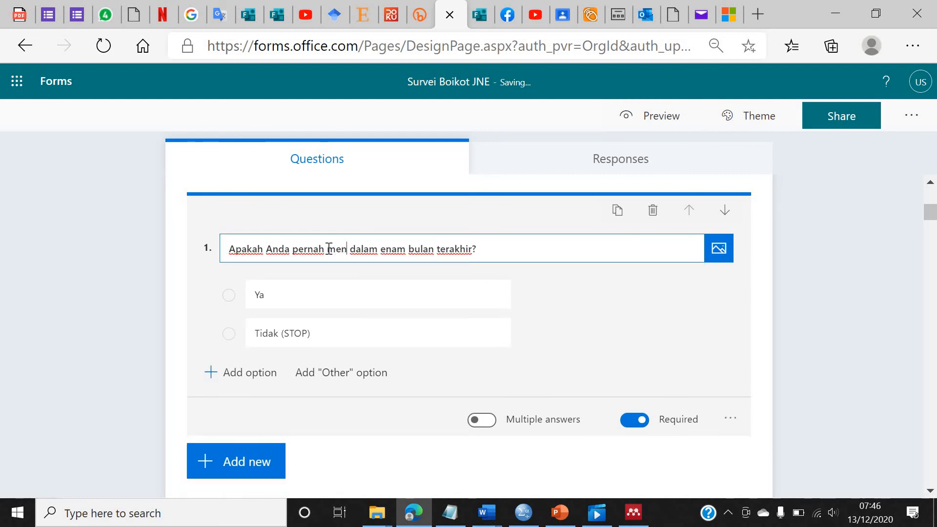
pyautogui.write('a pengiriman')
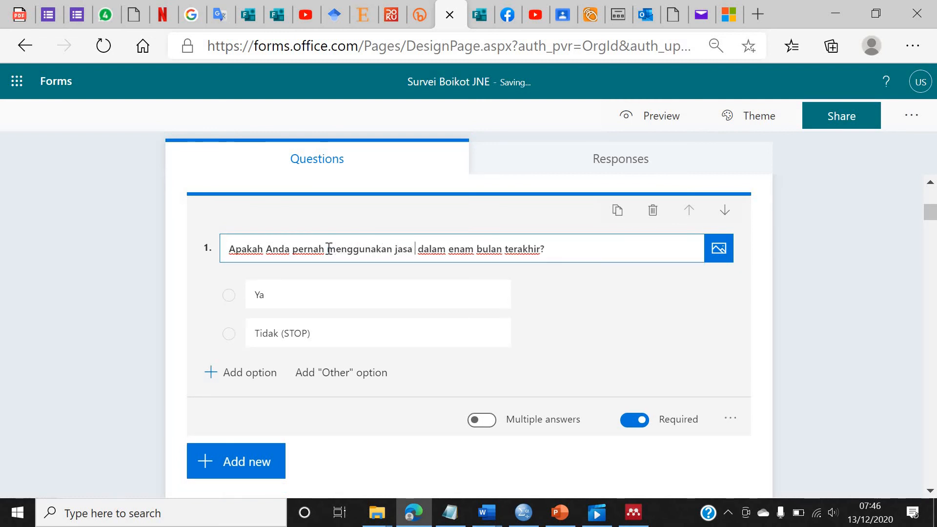
pyautogui.write(' baran')
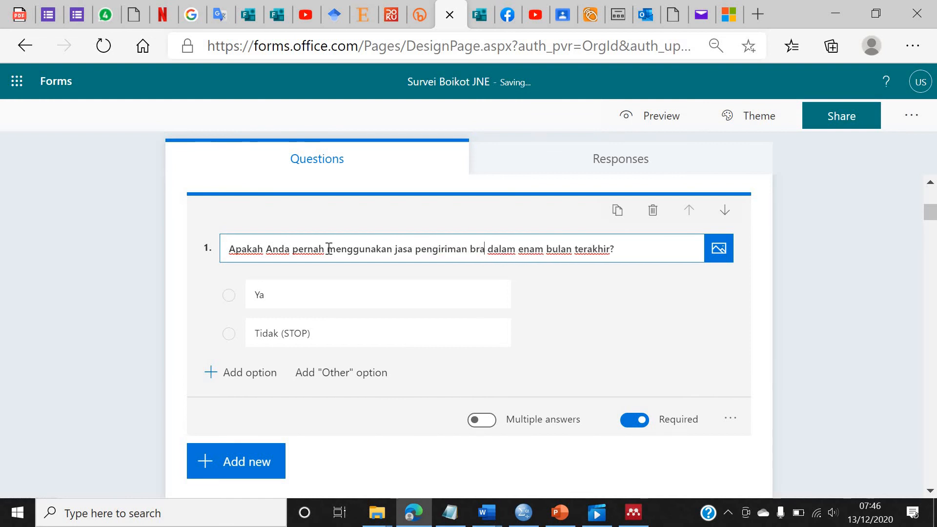
pyautogui.write('g')
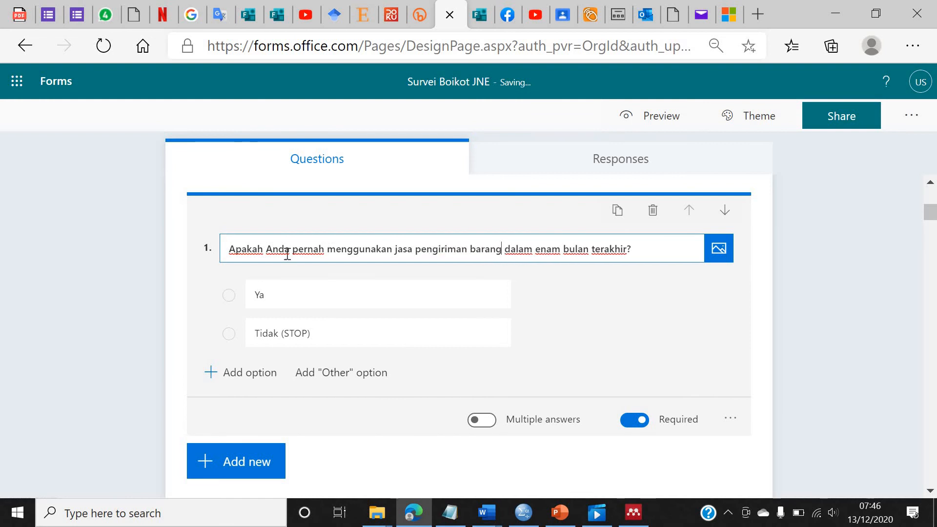
pyautogui.click(424, 247)
pyautogui.write('perusahaan')
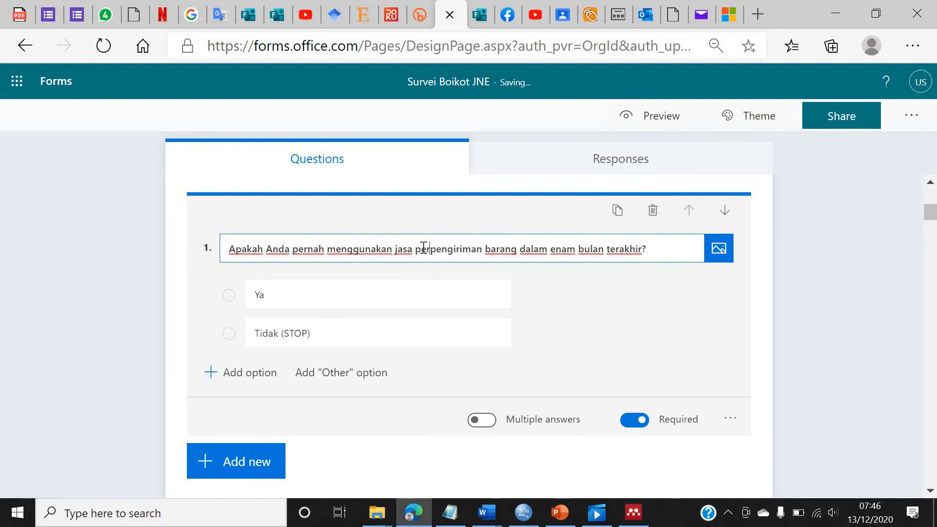
# Step: Insert "(belanja online)" between "pengiriman barang" and "dalam enam bulan terakhir" in question 1
pyautogui.click(560, 248)
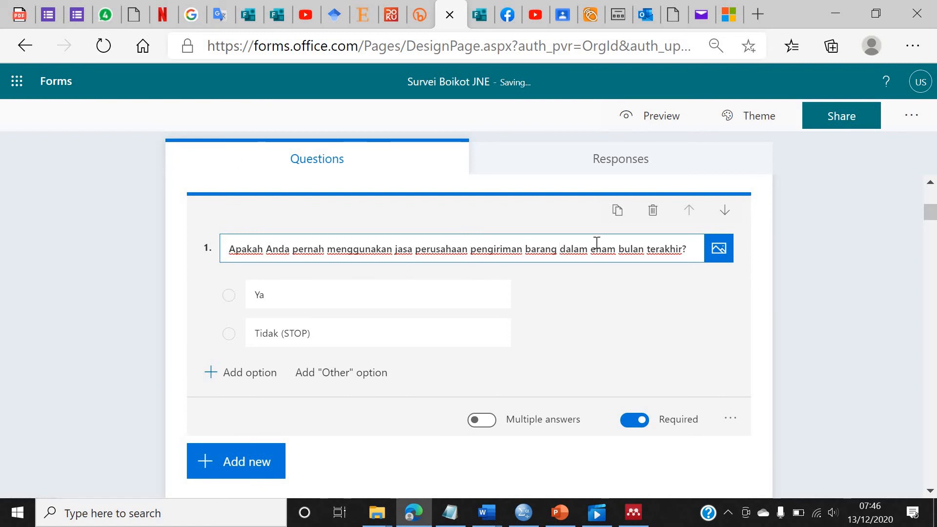
pyautogui.write('(be')
pyautogui.write('lanja o')
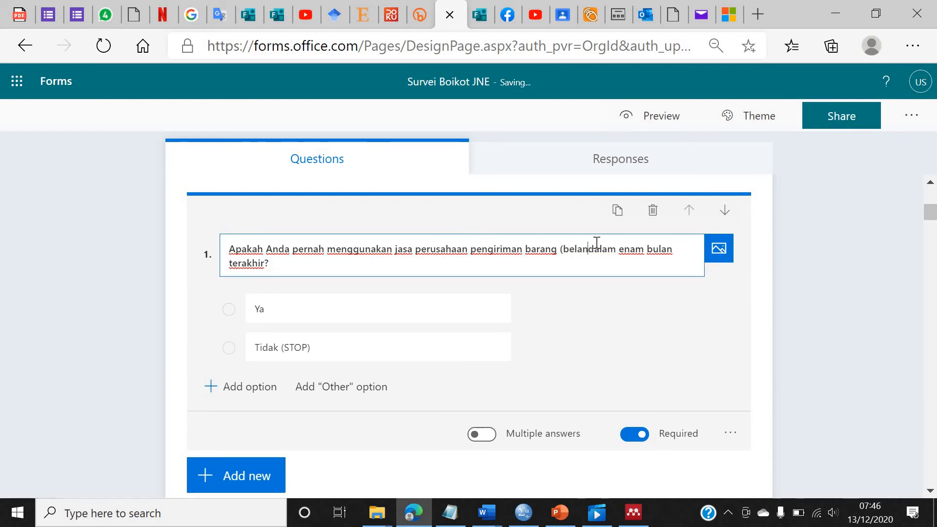
pyautogui.write('nline)')
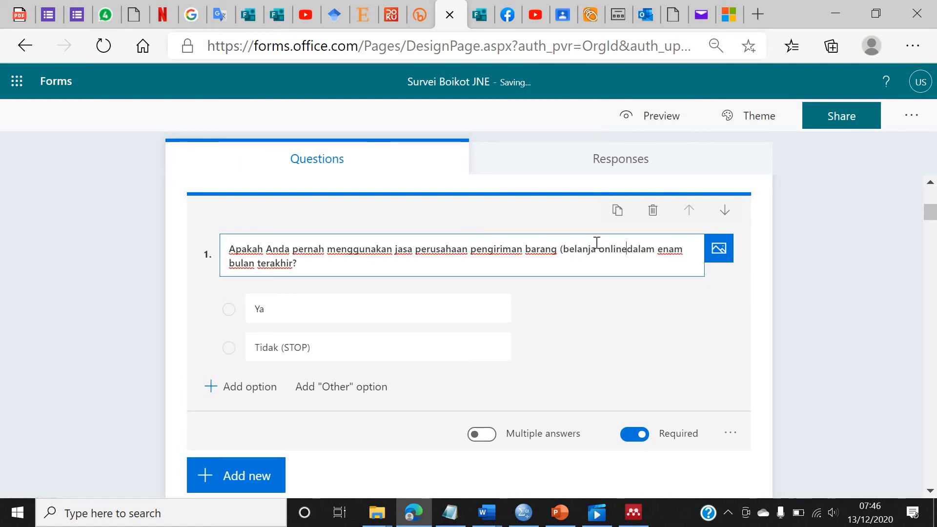
pyautogui.click(762, 326)
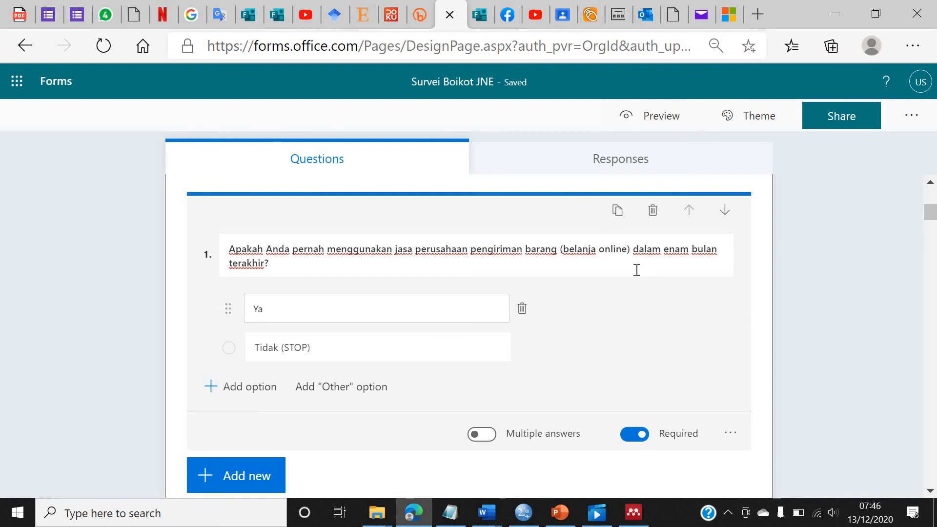
# Step: Delete "(belanja online)" from the text of question 1
pyautogui.click(631, 252)
pyautogui.tripleClick(588, 244)
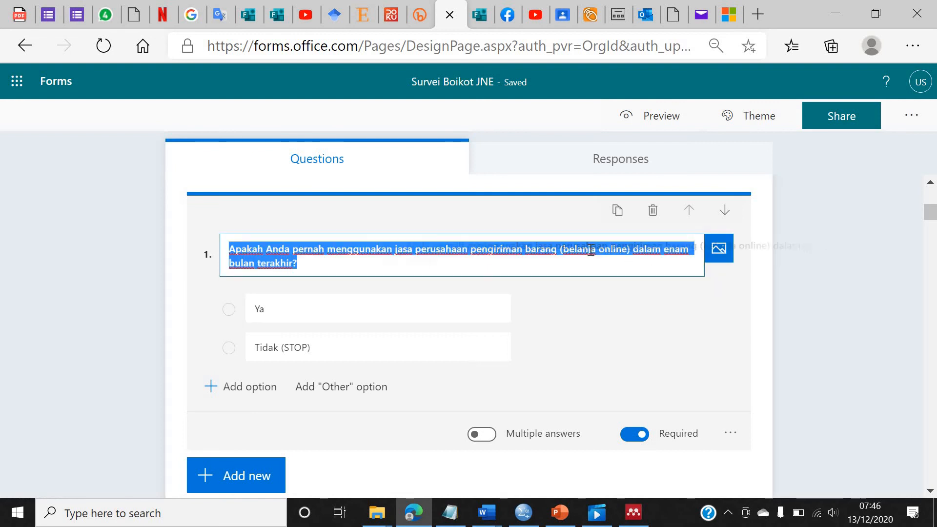
pyautogui.click(630, 249)
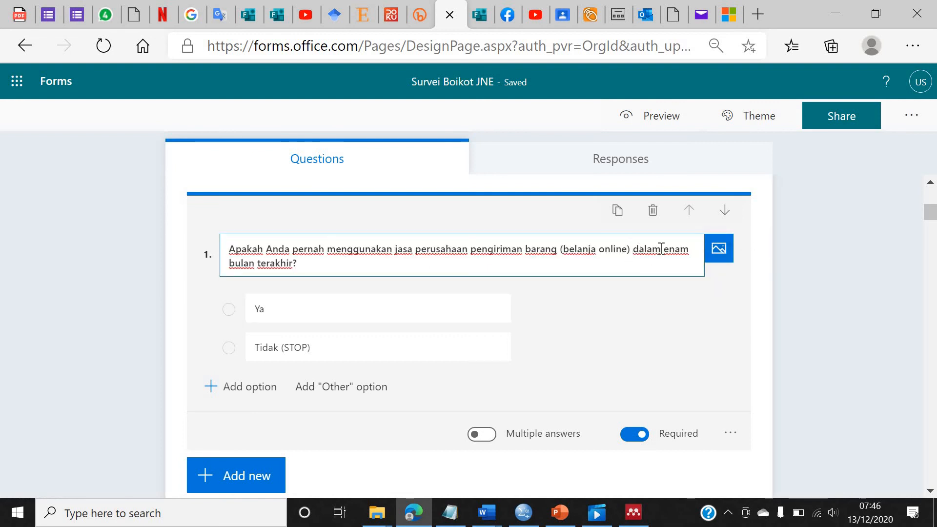
pyautogui.press('BackSpace')
pyautogui.press('BackSpace')
pyautogui.press('BackSpace')
pyautogui.press('BackSpace')
pyautogui.press('BackSpace')
pyautogui.press('BackSpace')
pyautogui.press('BackSpace')
pyautogui.press('BackSpace')
pyautogui.press('BackSpace')
pyautogui.press('BackSpace')
pyautogui.press('BackSpace')
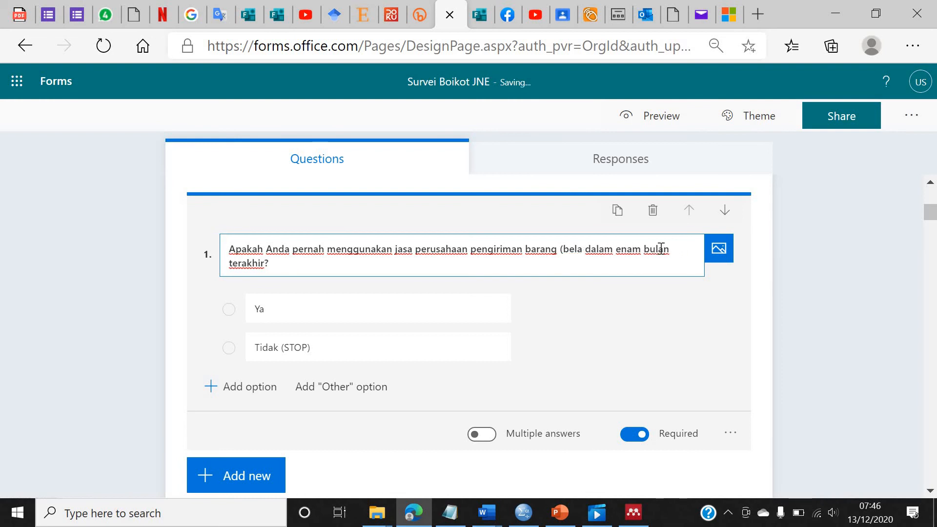
pyautogui.press('BackSpace')
pyautogui.press('BackSpace')
pyautogui.press('BackSpace')
pyautogui.press('BackSpace')
pyautogui.press('BackSpace')
pyautogui.press('BackSpace')
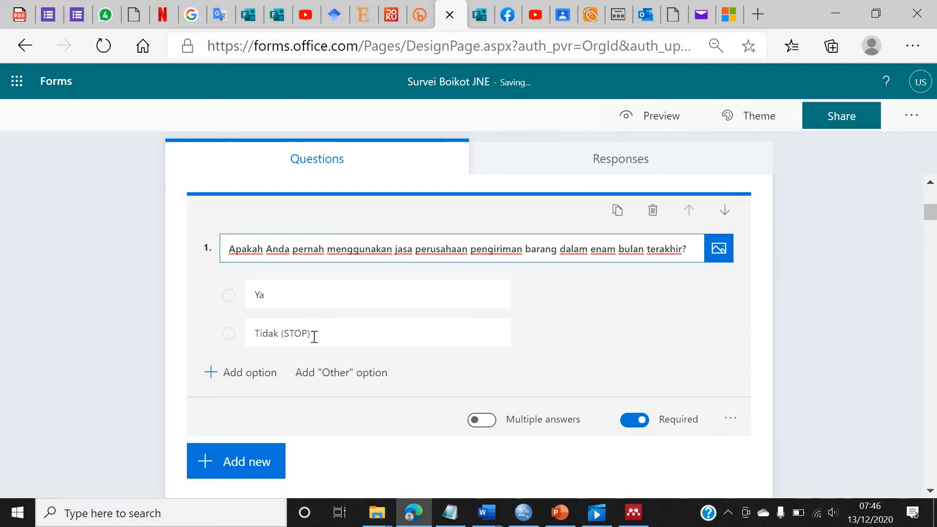
# Step: Replace the text of question 2 with "Jika Anda menjawab YA untuk pertanyaan di atas, mana pernyataan yang sesuai dengan pengalaman Anda?"
pyautogui.scroll(-3, 536, 342)
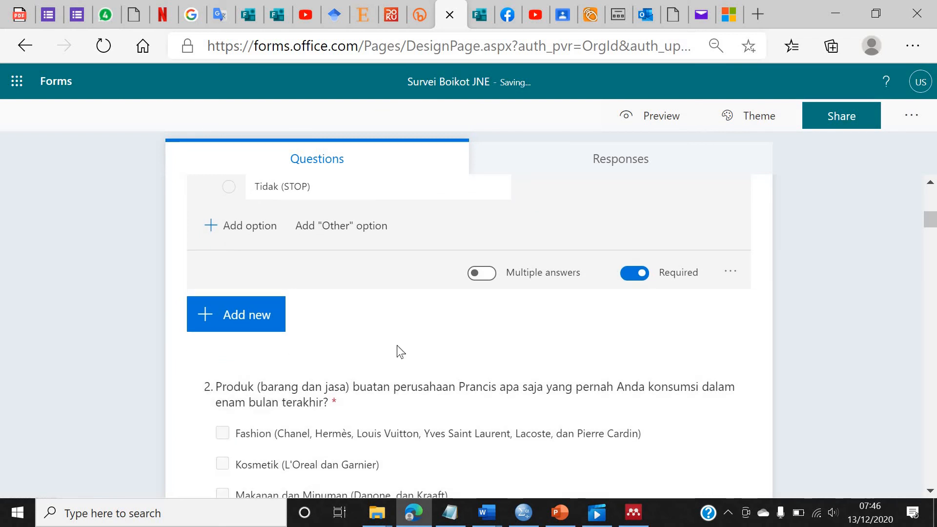
pyautogui.click(361, 378)
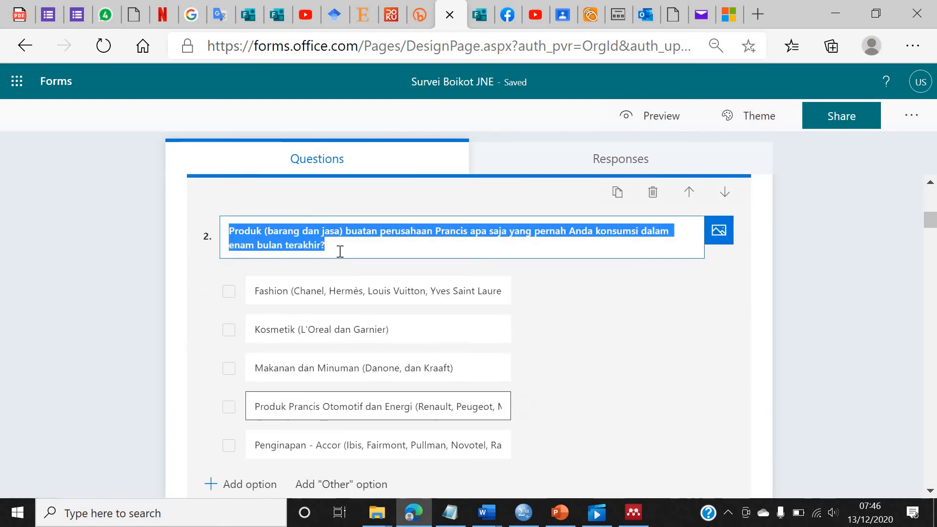
pyautogui.write('Jika')
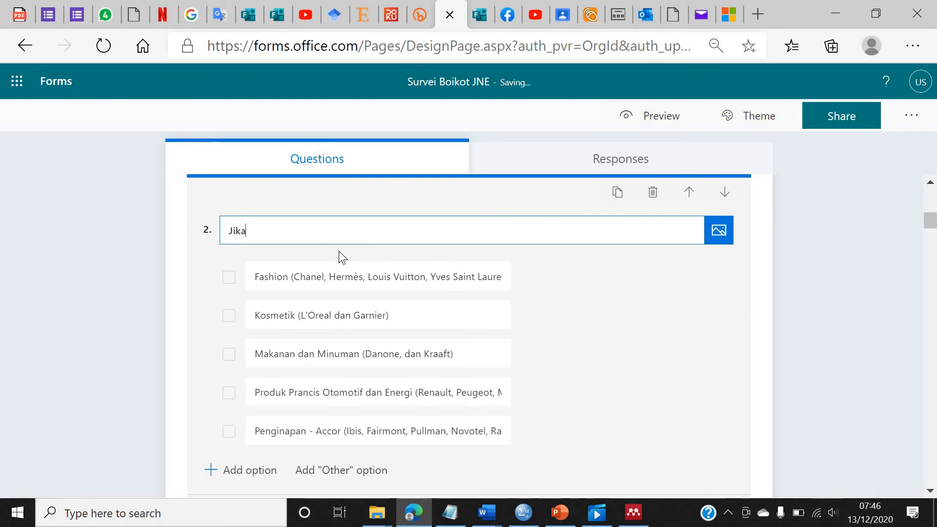
pyautogui.write(' Anda menjawab YA')
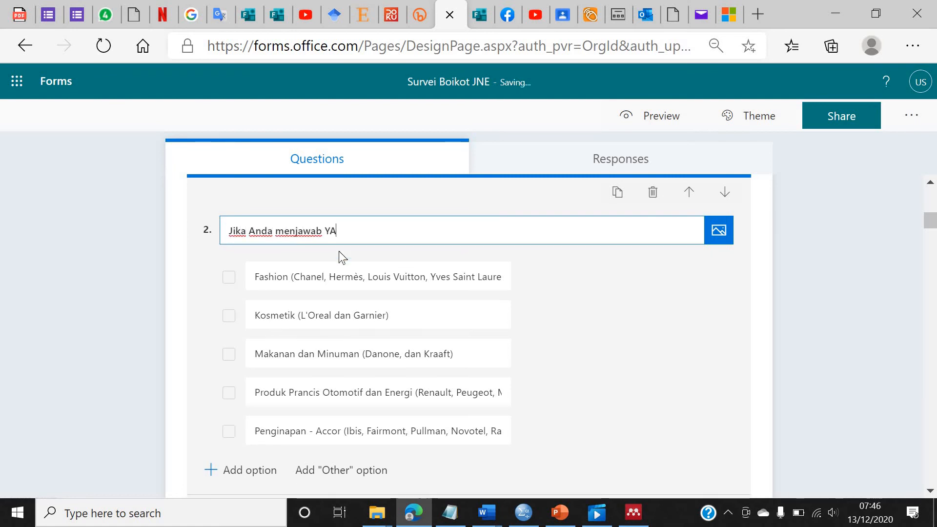
pyautogui.write(' untuk pertanyaa')
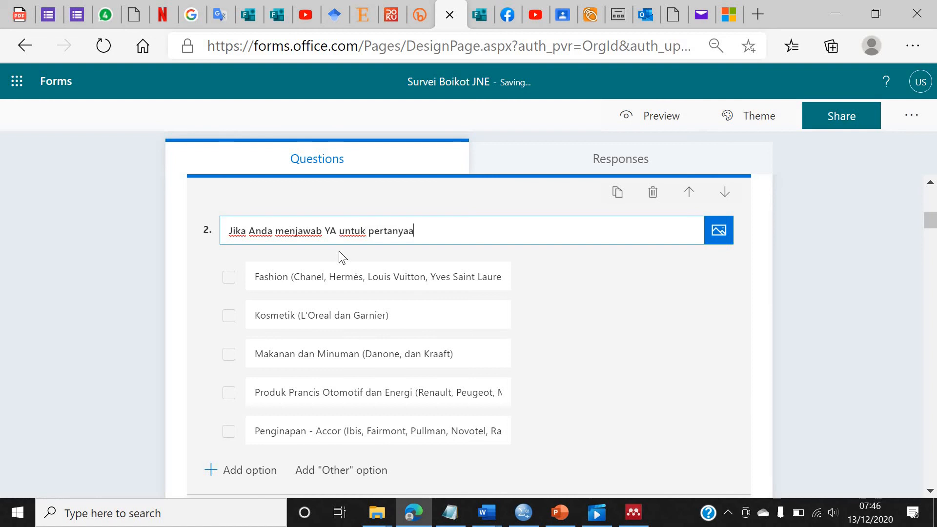
pyautogui.write('n di atas,')
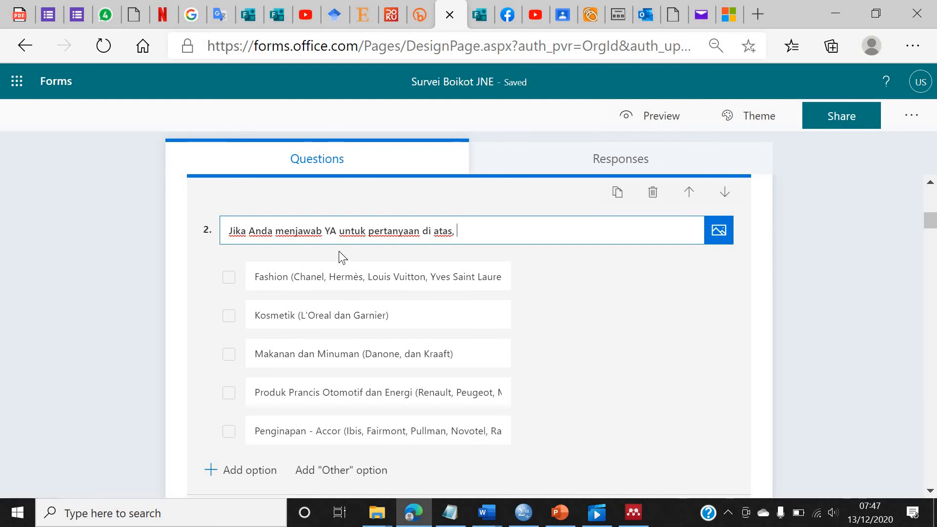
pyautogui.write('ak')
pyautogui.press('BackSpace')
pyautogui.press('BackSpace')
pyautogui.write('mana ')
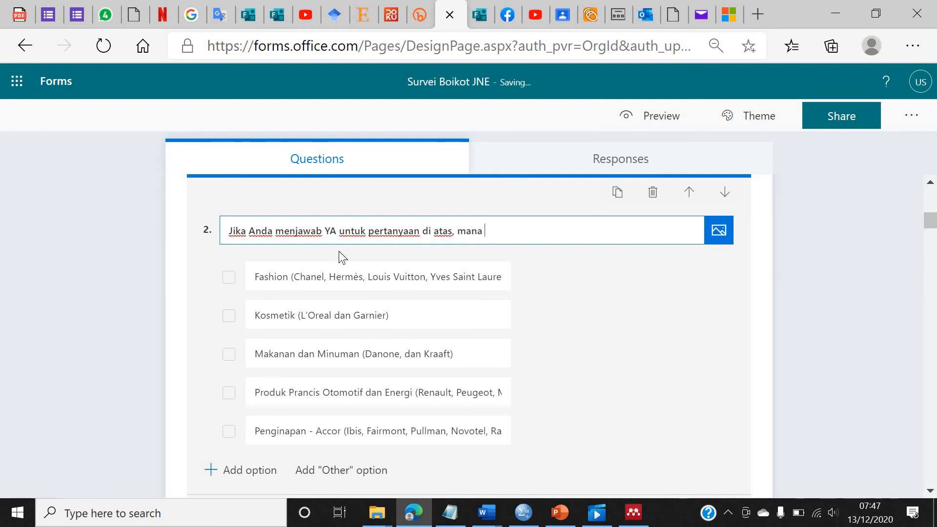
pyautogui.write('pernyataan yang ')
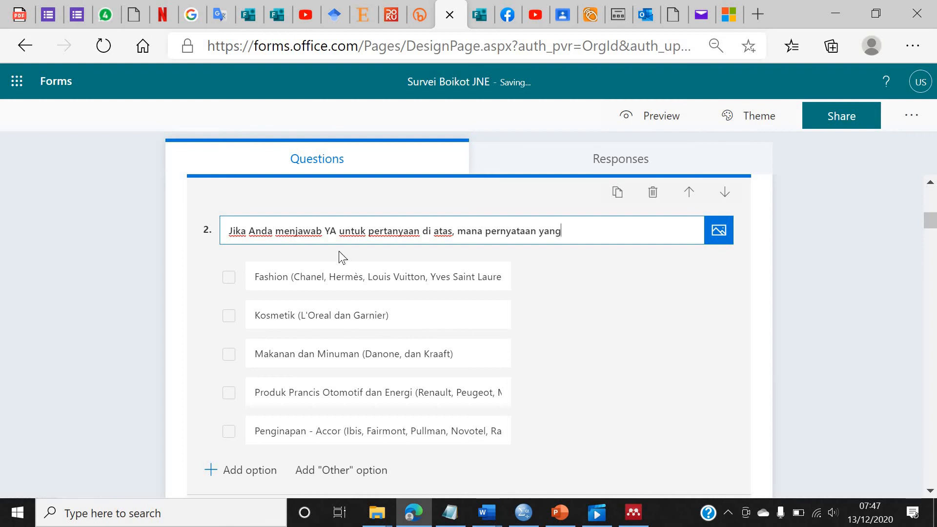
pyautogui.write('sesuai den')
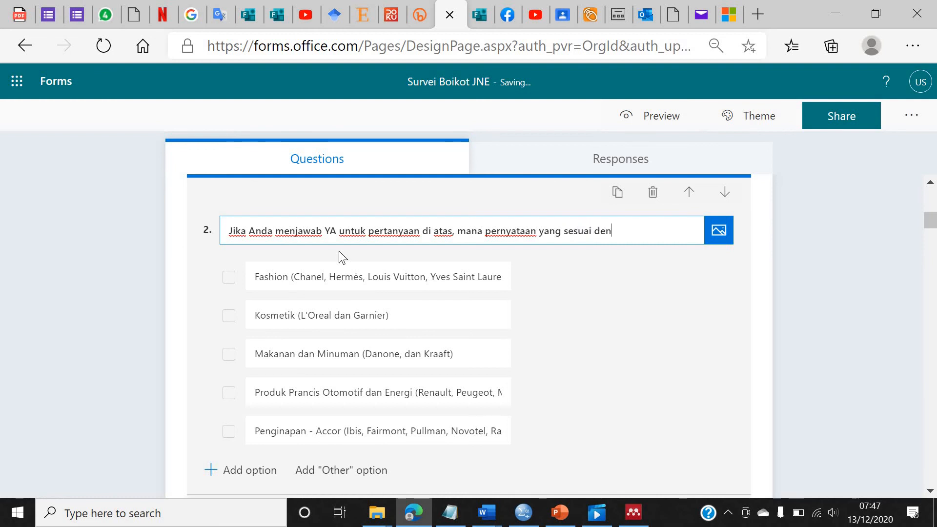
pyautogui.write('gan pengalaman An')
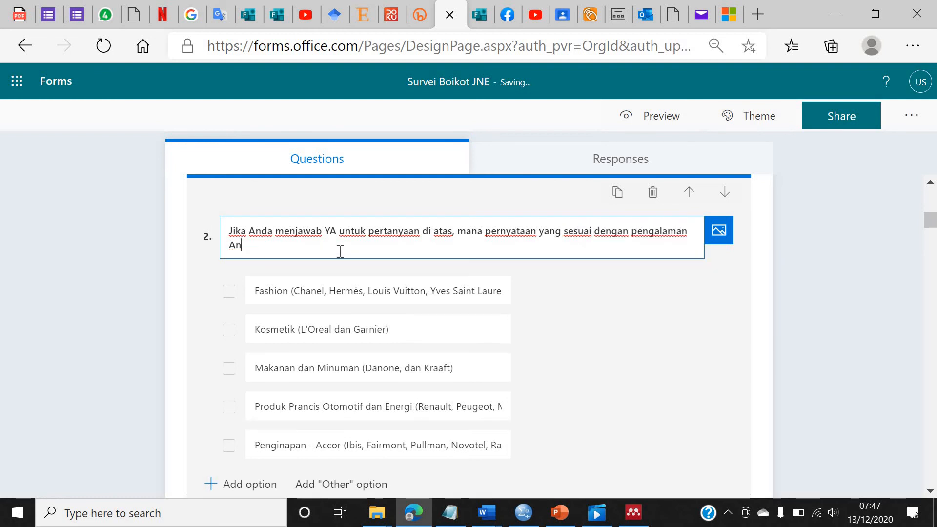
pyautogui.write('da?')
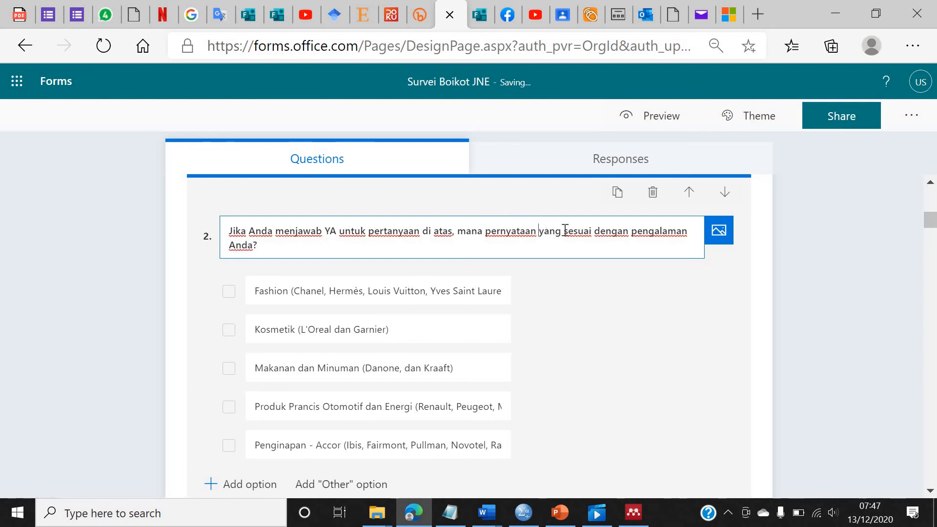
# Step: In question 2's text, expand "pernyataan" to "pernyataan-pernyataan di bawah" before "yang sesuai"
pyautogui.press('BackSpace')
pyautogui.write('-pernyataan di')
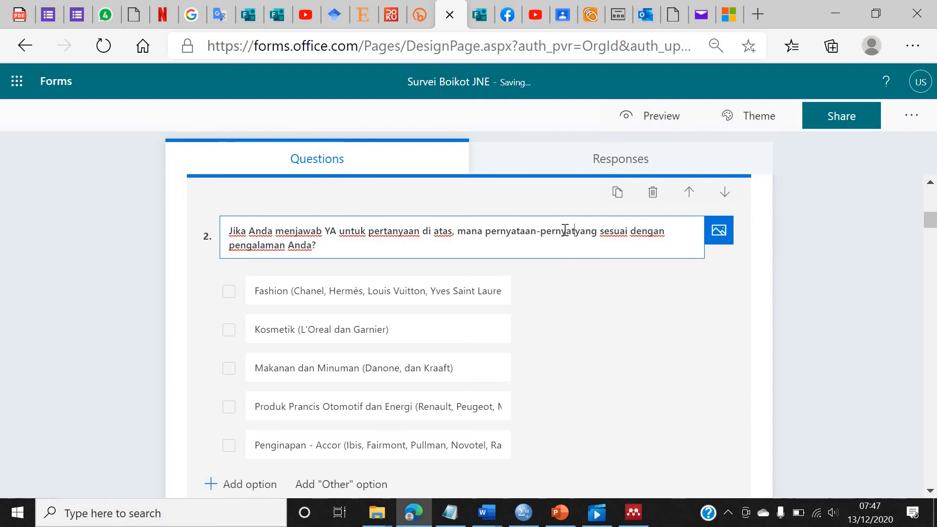
pyautogui.write(' bawah')
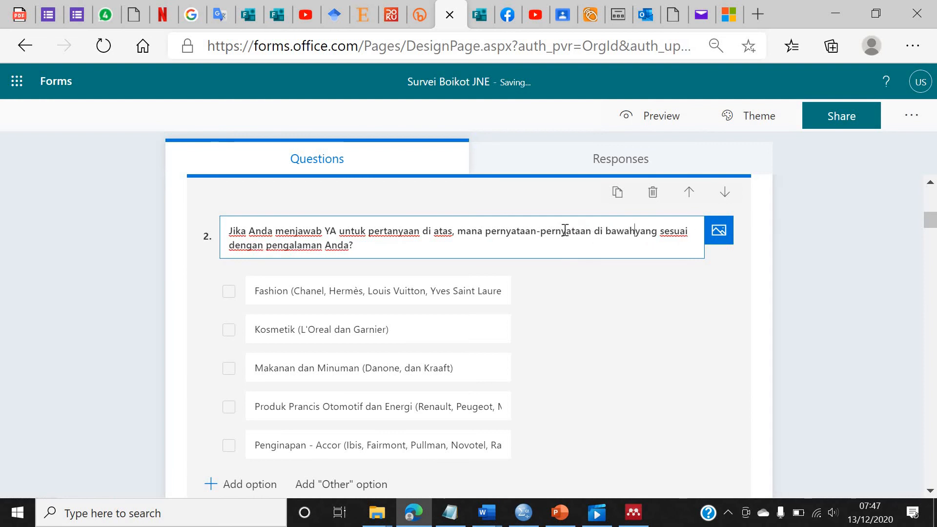
# Step: Replace question 2's first answer option, the fashion brands, with "Berbelanja online"
pyautogui.scroll(-2, 630, 373)
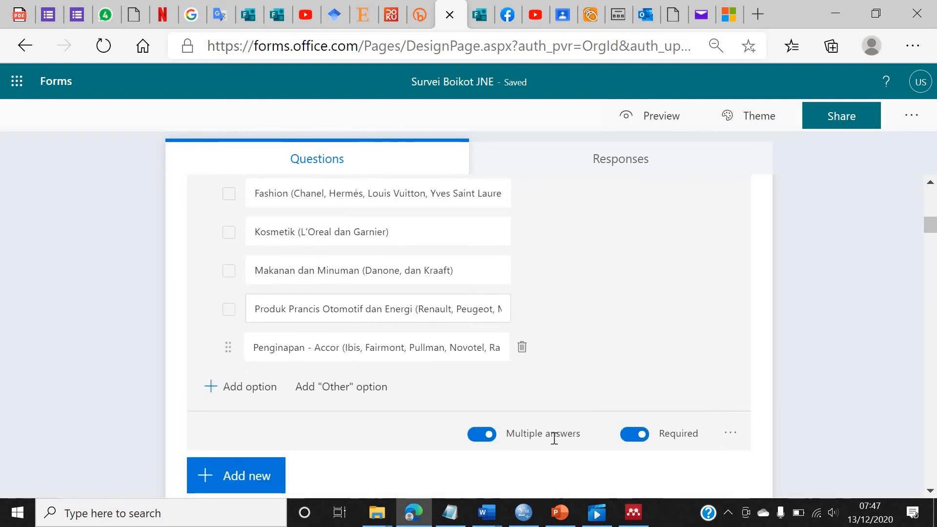
pyautogui.scroll(2, 542, 288)
pyautogui.click(450, 295)
pyautogui.tripleClick(450, 295)
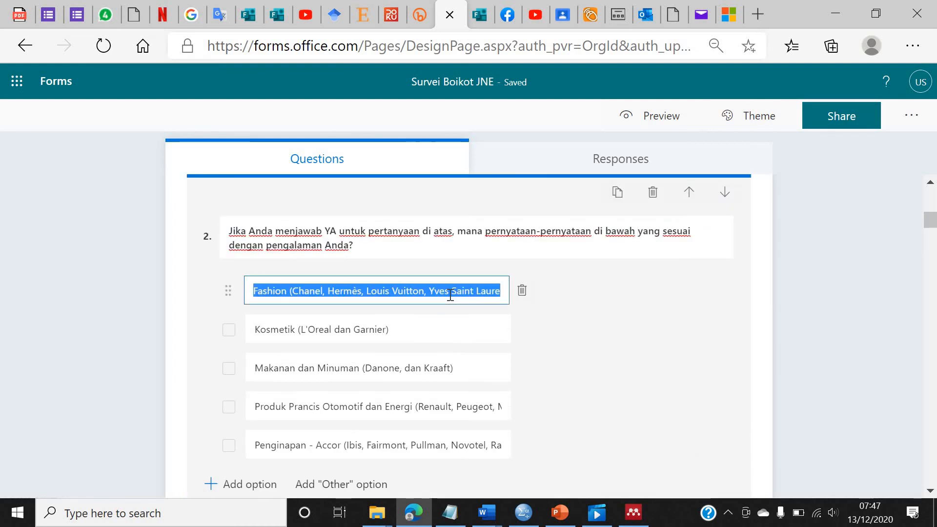
pyautogui.write('Berbe')
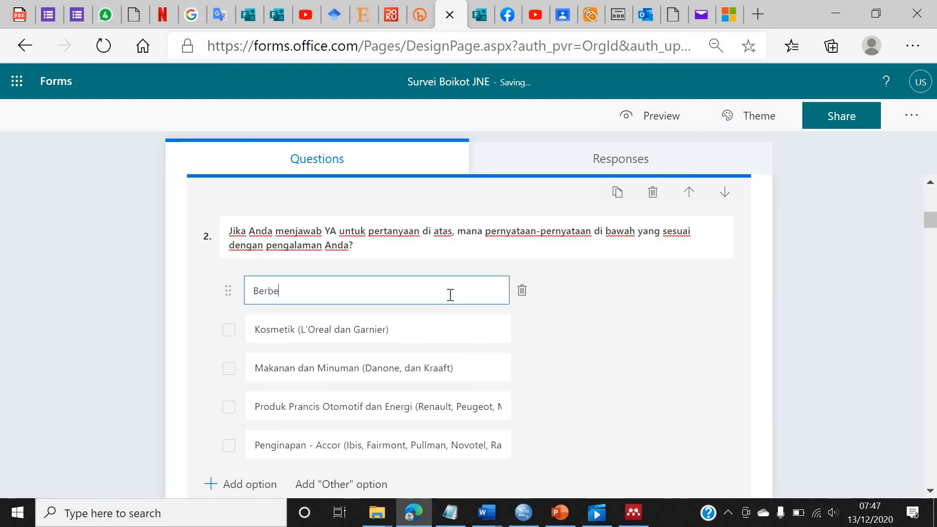
pyautogui.write('lanja online')
# Step: Replace question 2's second answer option, the cosmetics brands, with "Mengirimkan barang"
pyautogui.click(436, 319)
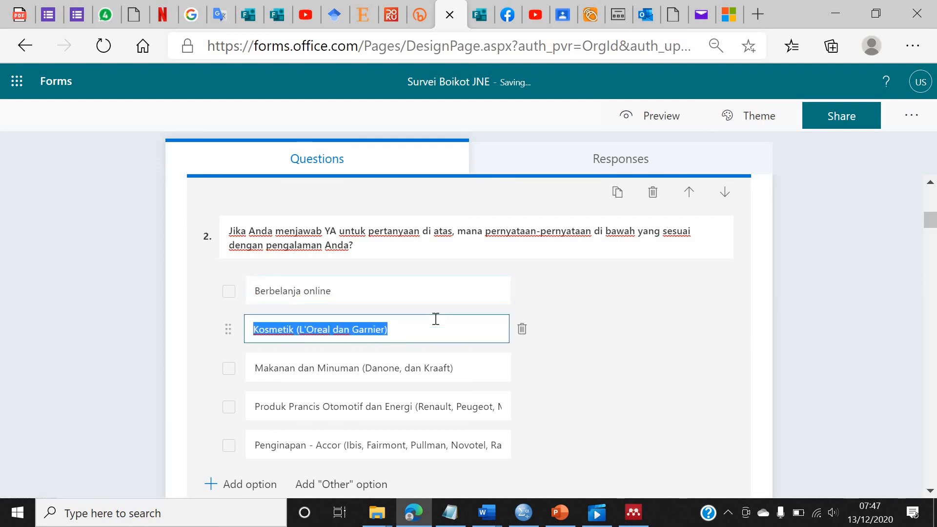
pyautogui.write('Mengirimka')
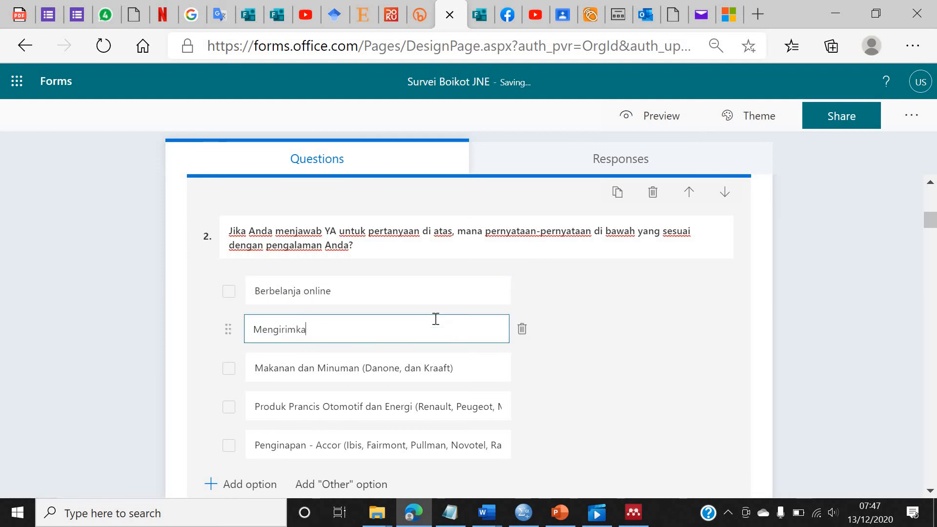
pyautogui.write('n barang')
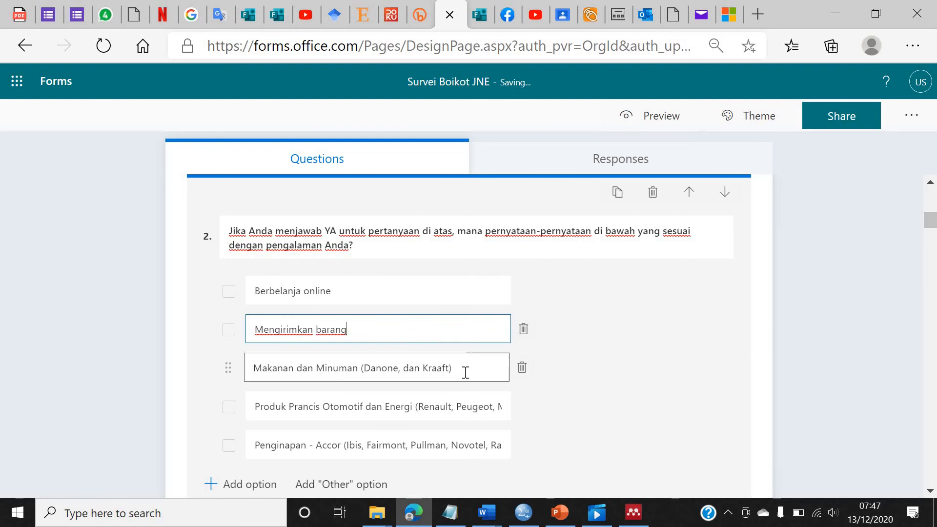
pyautogui.click(466, 373)
pyautogui.click(389, 288)
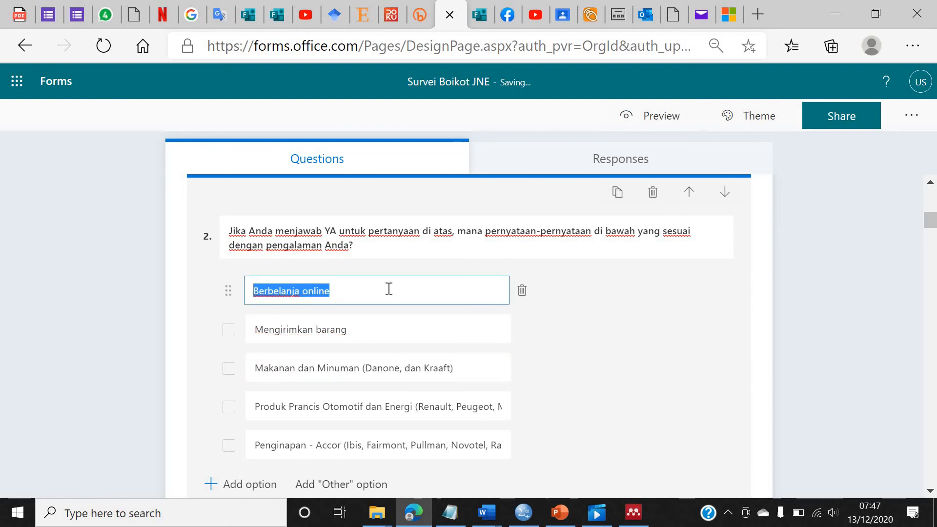
pyautogui.click(385, 328)
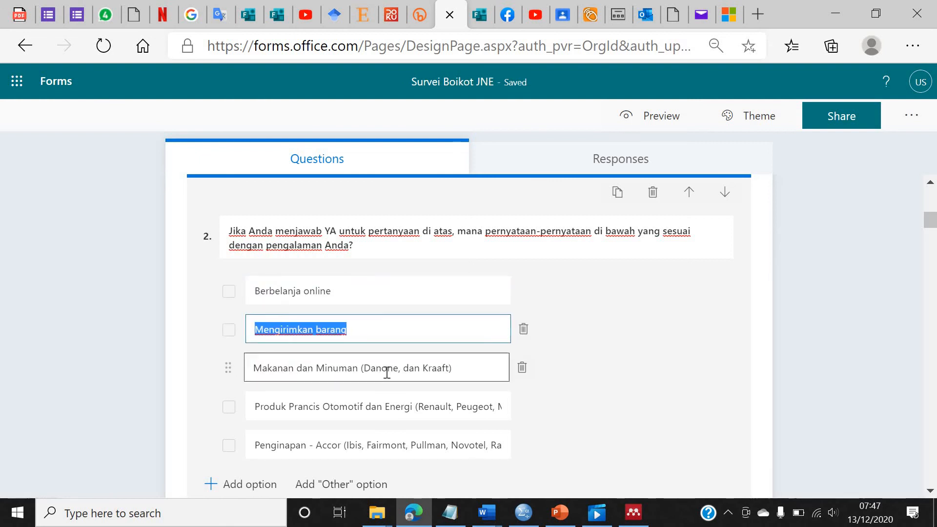
# Step: Delete question 2's three remaining French-product options: food and drink, automotive and energy, and accommodation
pyautogui.click(387, 372)
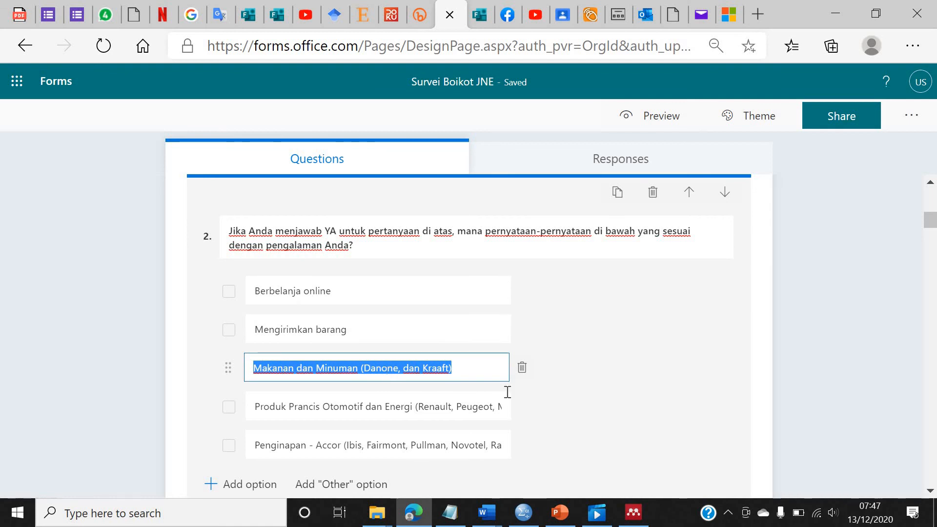
pyautogui.click(521, 367)
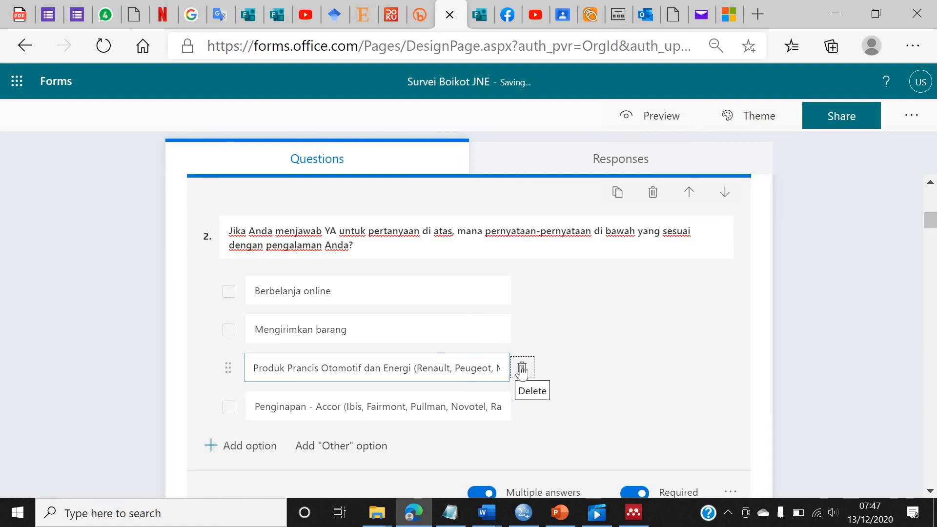
pyautogui.click(522, 367)
pyautogui.click(521, 367)
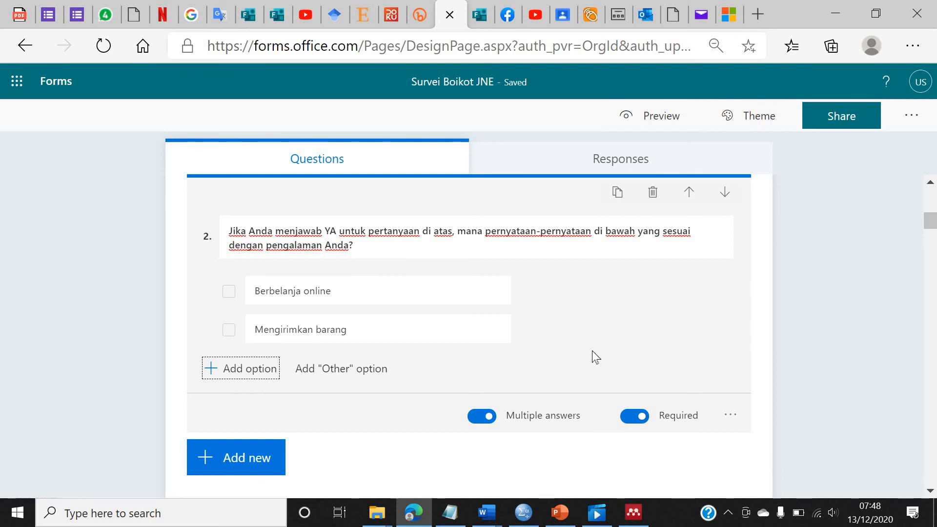
pyautogui.click(417, 304)
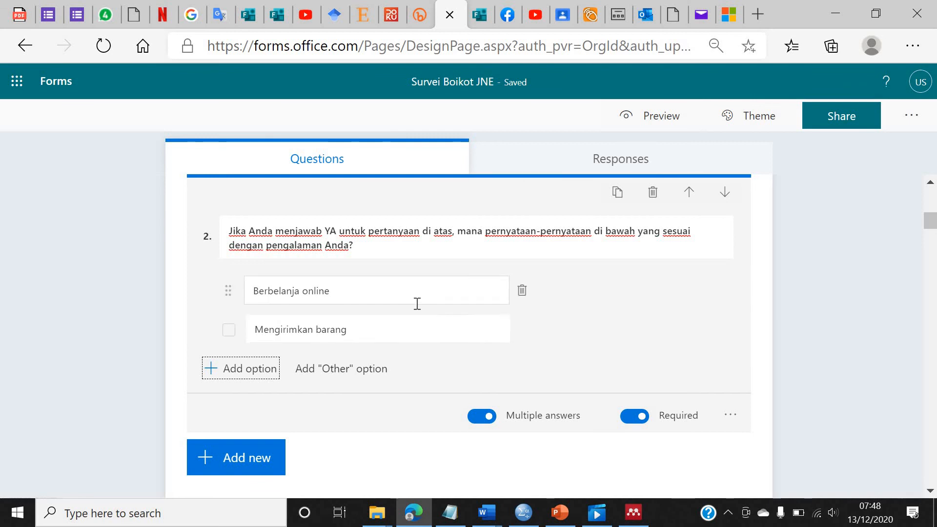
pyautogui.click(399, 330)
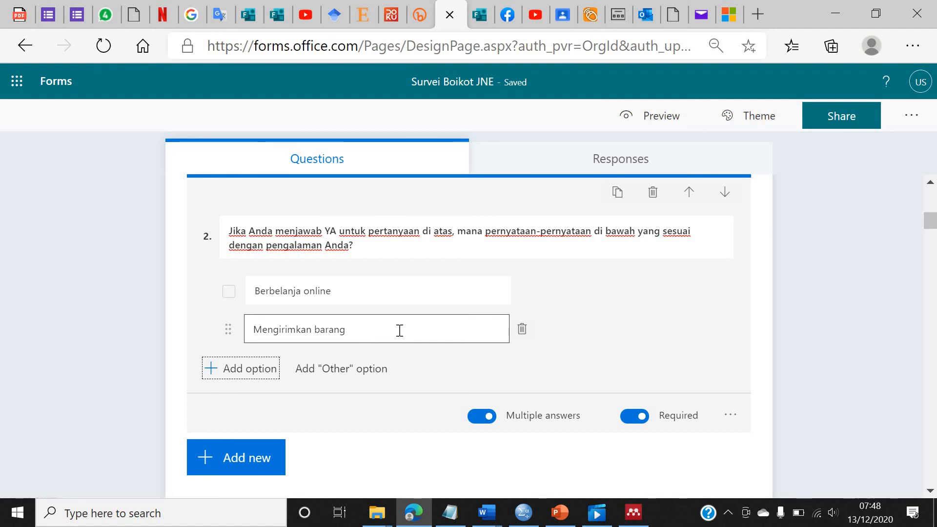
pyautogui.click(404, 300)
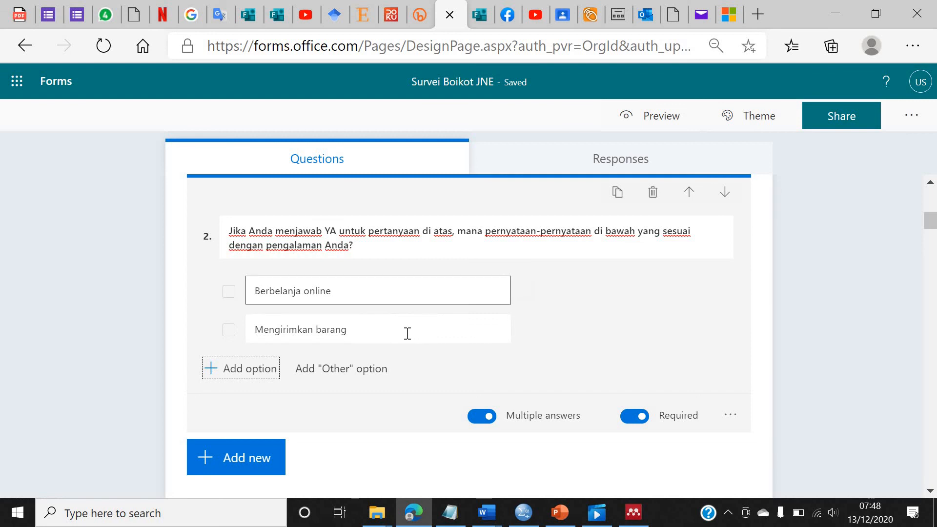
pyautogui.click(407, 333)
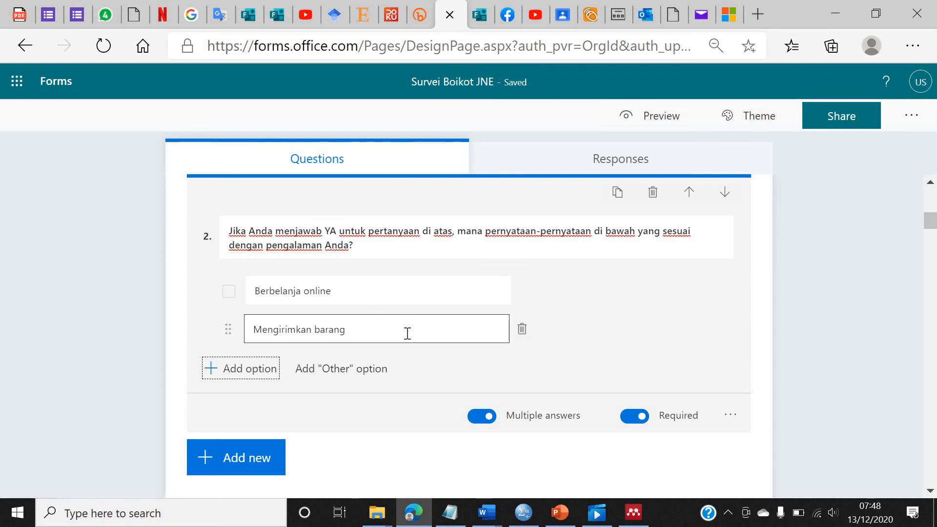
pyautogui.click(410, 301)
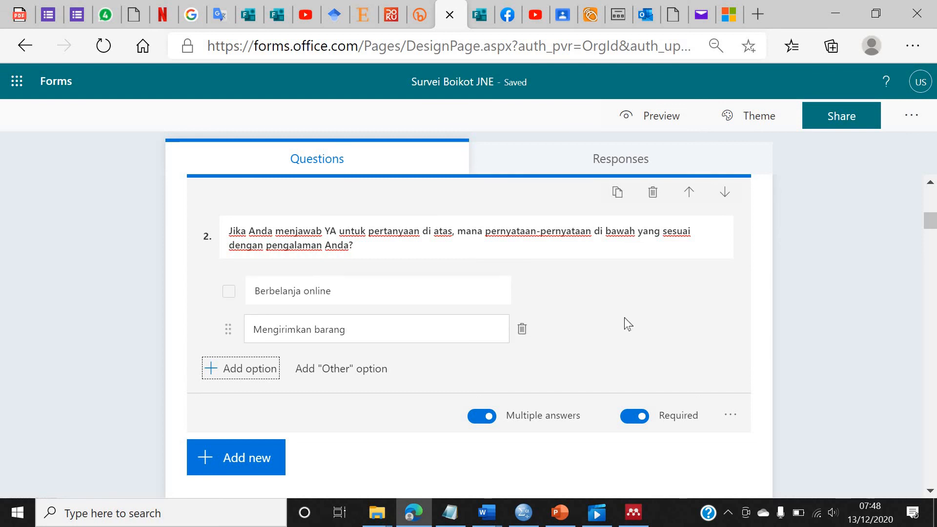
# Step: Change question 3's text to "Apakah ikut memboikot perusahaan JNE?"
pyautogui.scroll(-3, 586, 337)
pyautogui.scroll(-1, 546, 348)
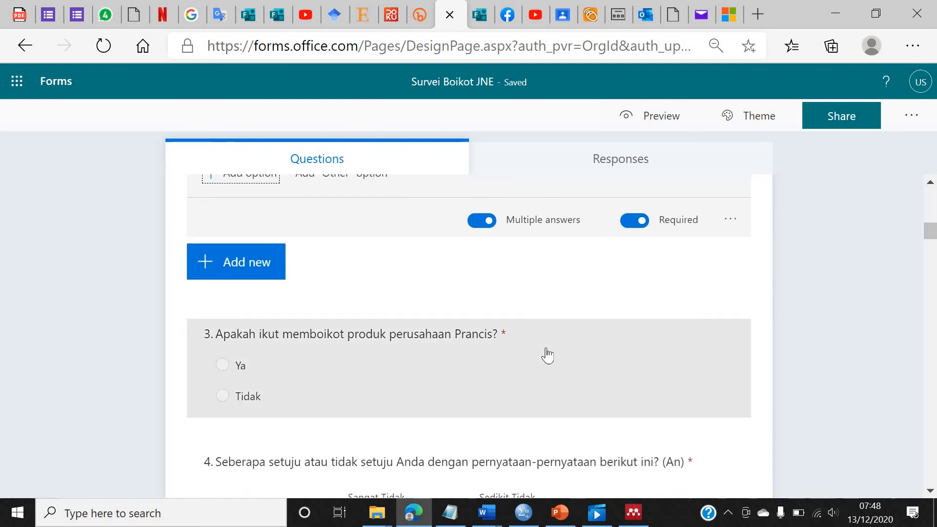
pyautogui.click(442, 345)
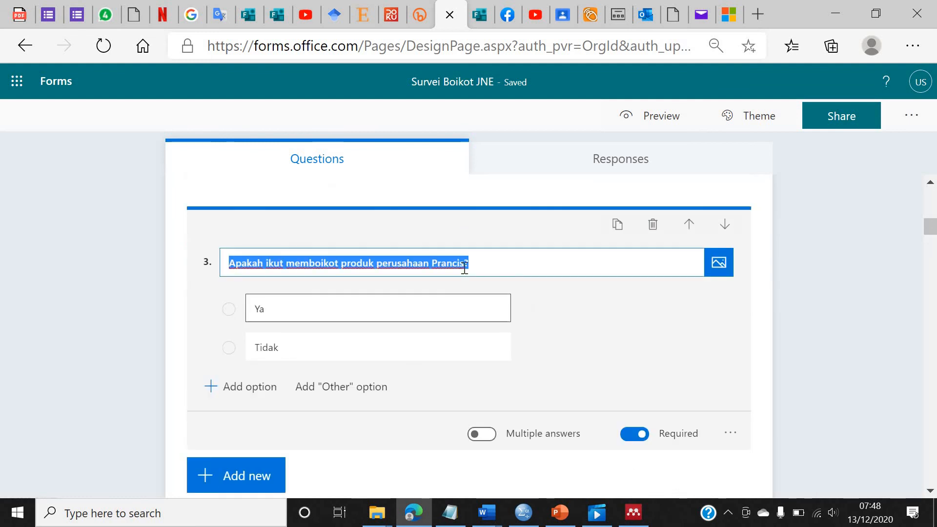
pyautogui.click(474, 257)
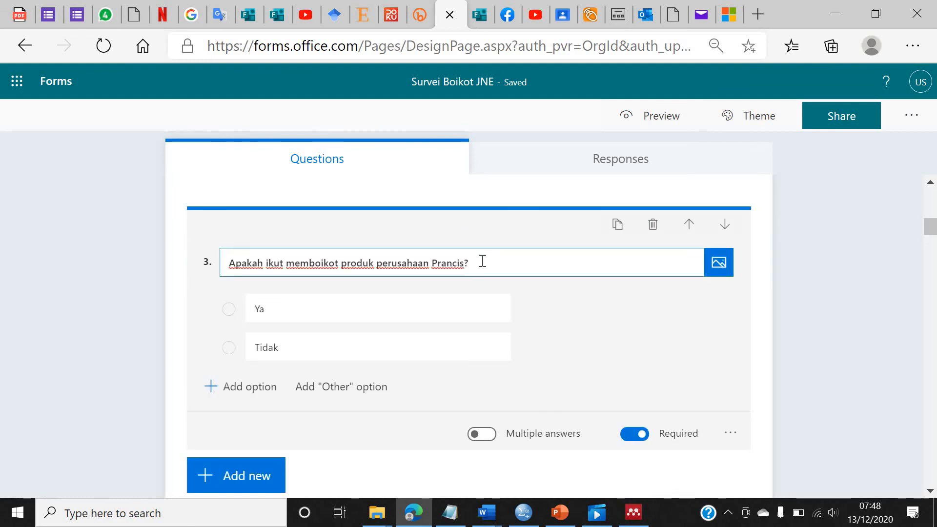
pyautogui.moveTo(469, 262); pyautogui.dragTo(344, 259)
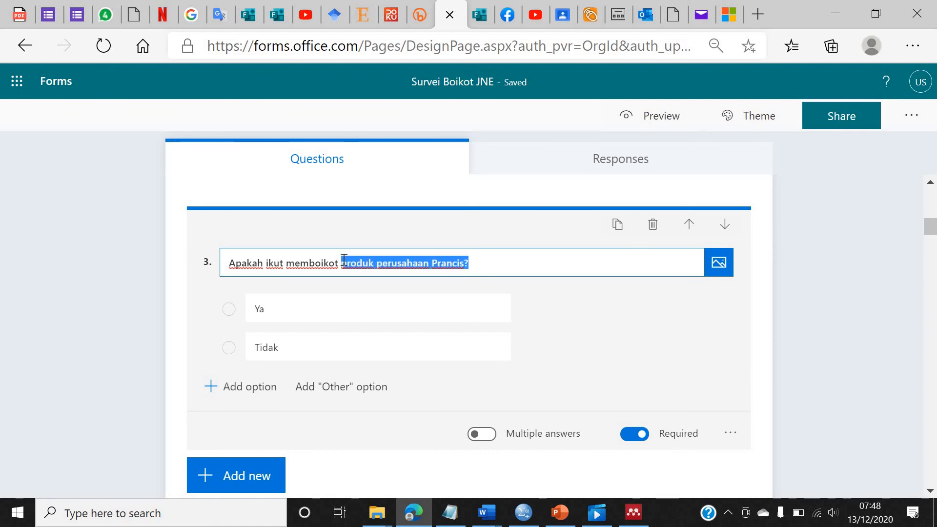
pyautogui.write('perusahaan JNE')
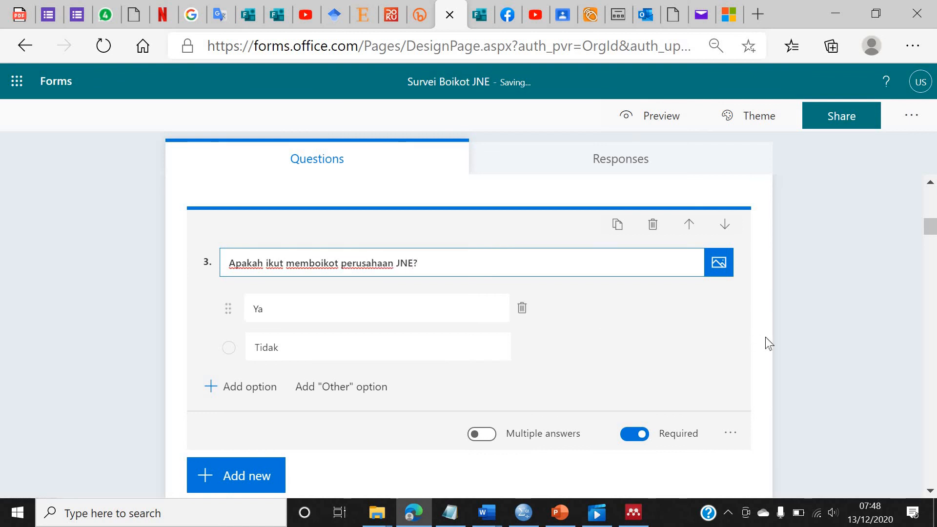
pyautogui.click(673, 328)
# Step: Search Google for "daftar perusahaan kurir di indonesia" and decline the offer to translate the page
pyautogui.scroll(-4, 675, 312)
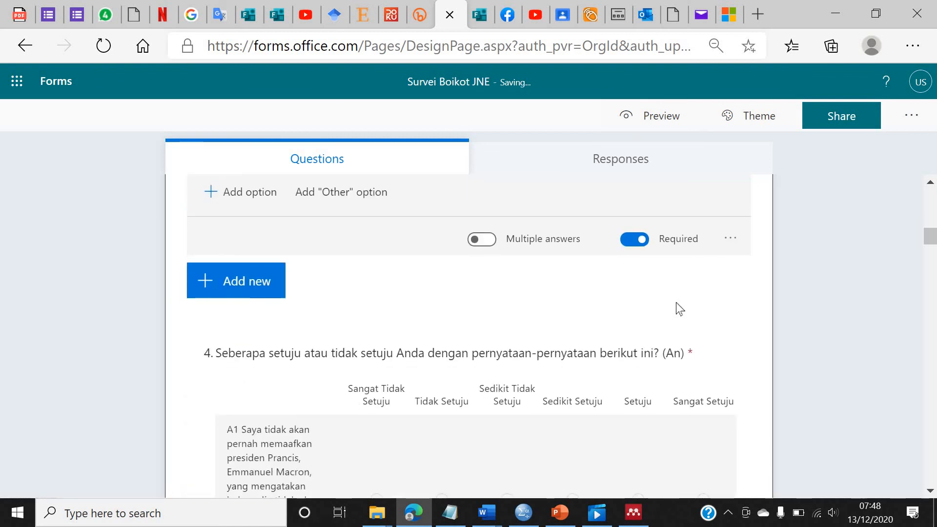
pyautogui.scroll(10, 675, 302)
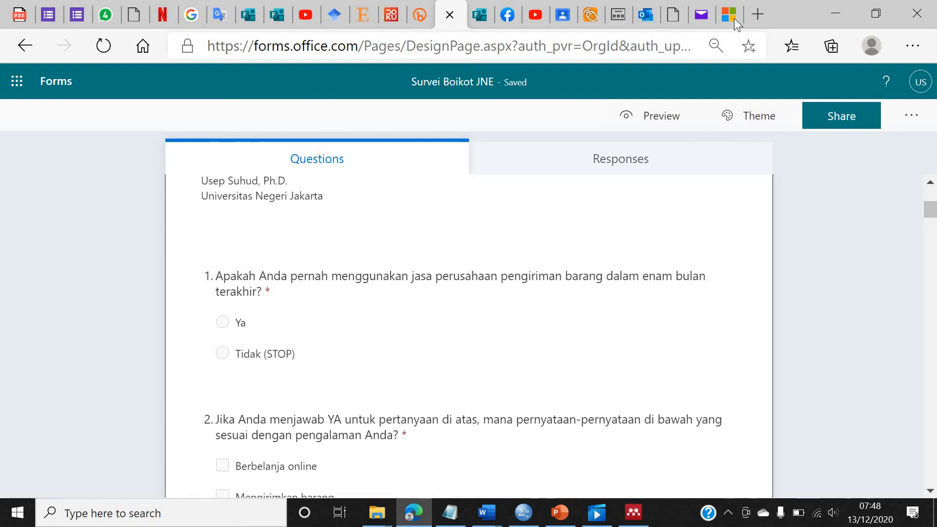
pyautogui.click(757, 15)
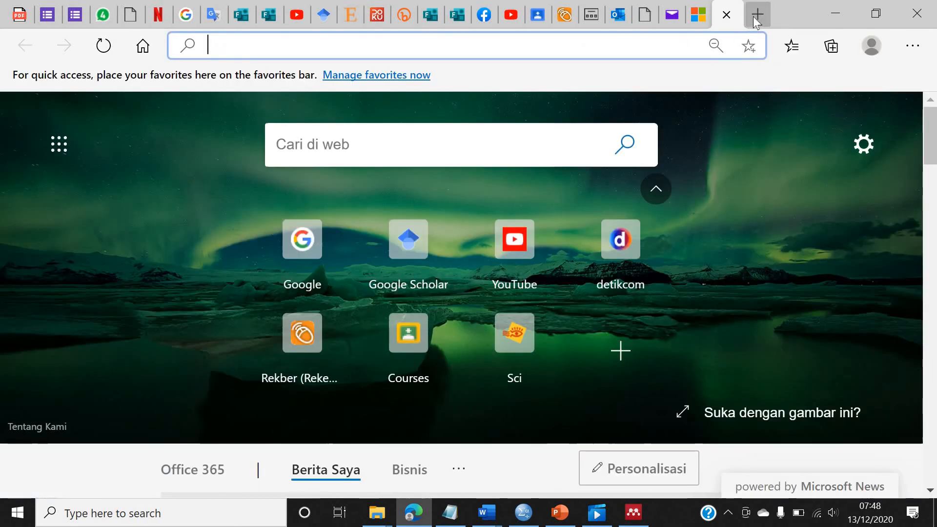
pyautogui.write('g')
pyautogui.press('Return')
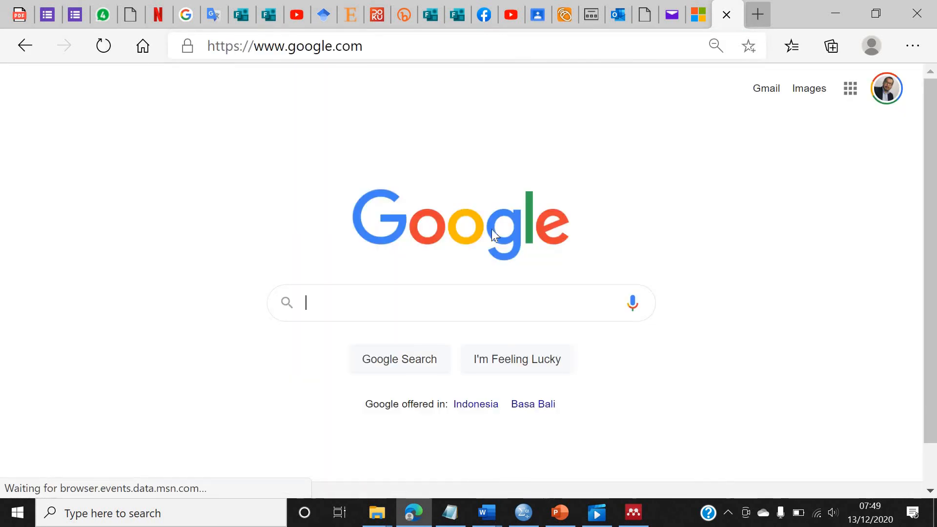
pyautogui.write('dafta')
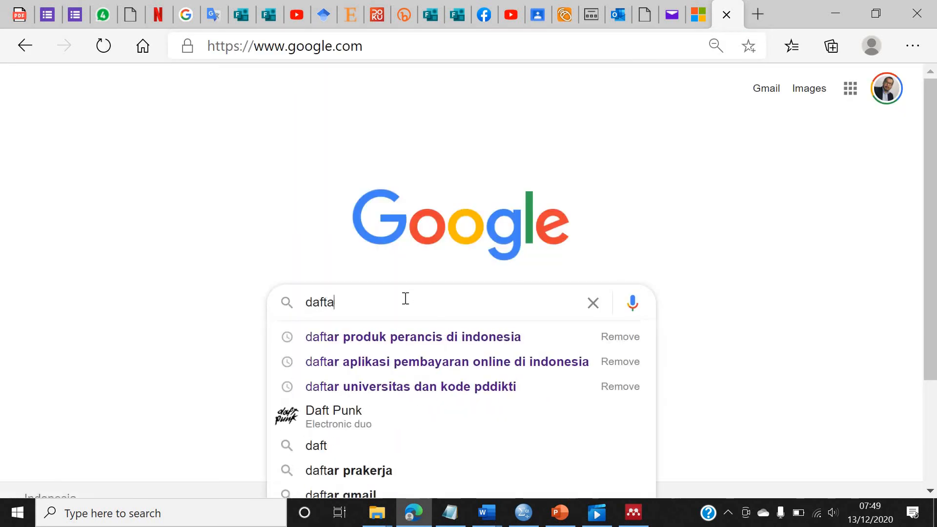
pyautogui.write('r perusahaan')
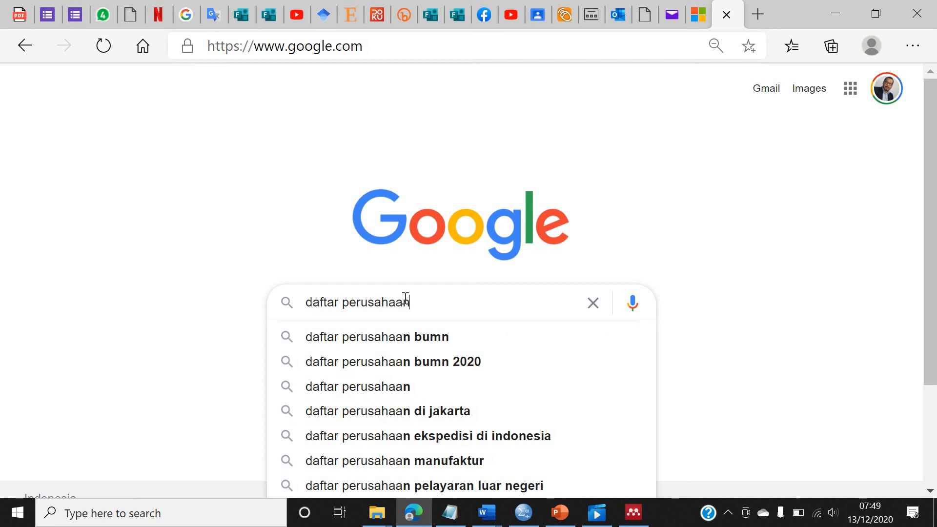
pyautogui.write(' kurir')
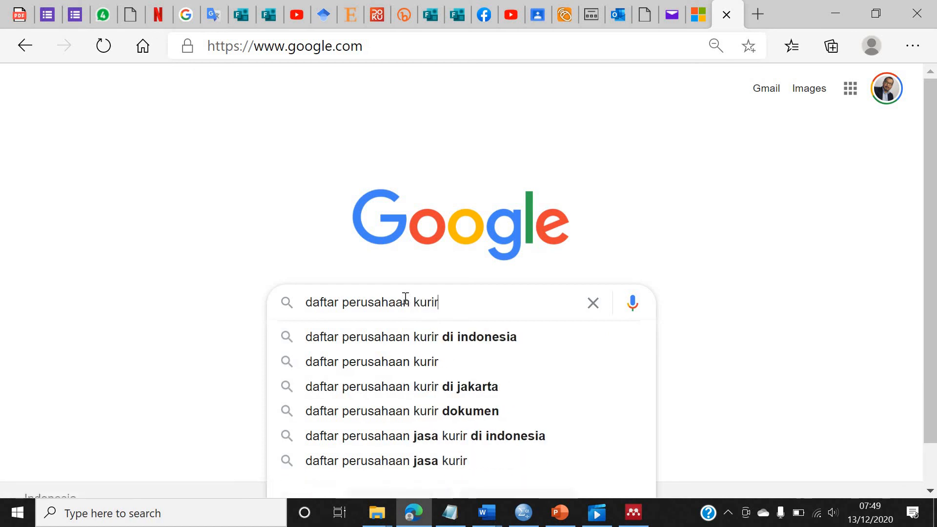
pyautogui.click(463, 337)
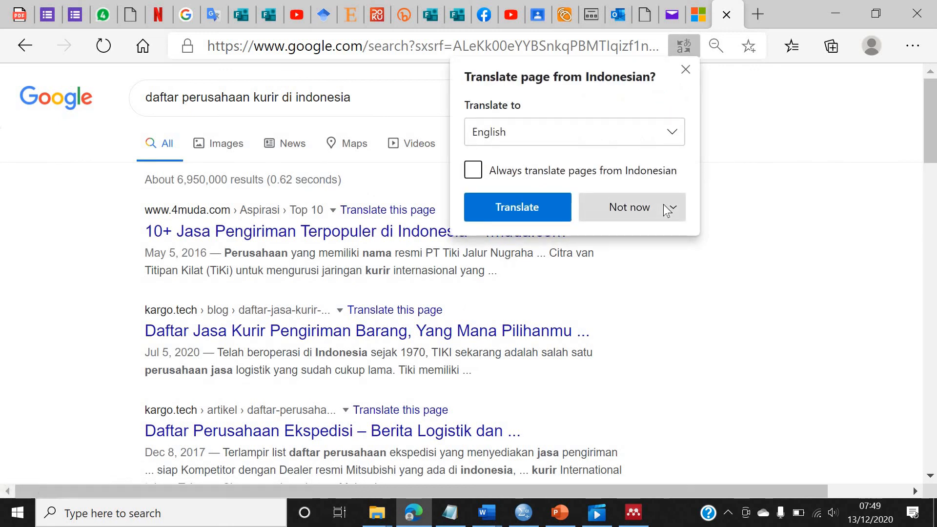
pyautogui.click(671, 210)
pyautogui.click(635, 236)
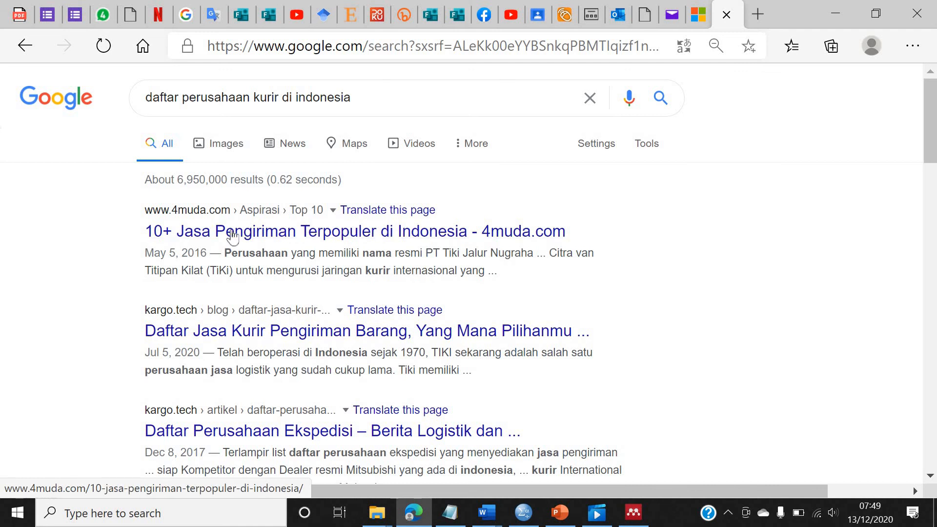
# Step: Open the 4muda.com article on 10+ popular Indonesian delivery services and examine the first companies it lists
pyautogui.click(294, 232)
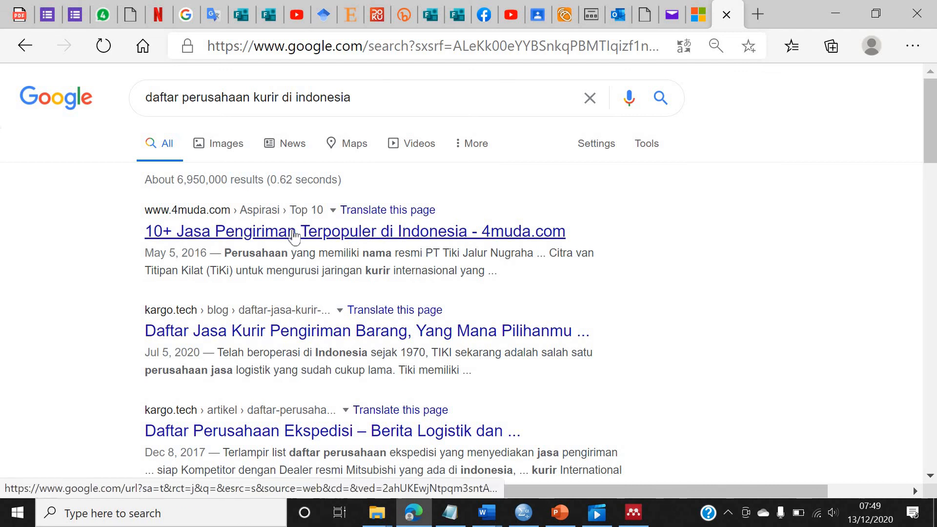
pyautogui.scroll(-20, 316, 297)
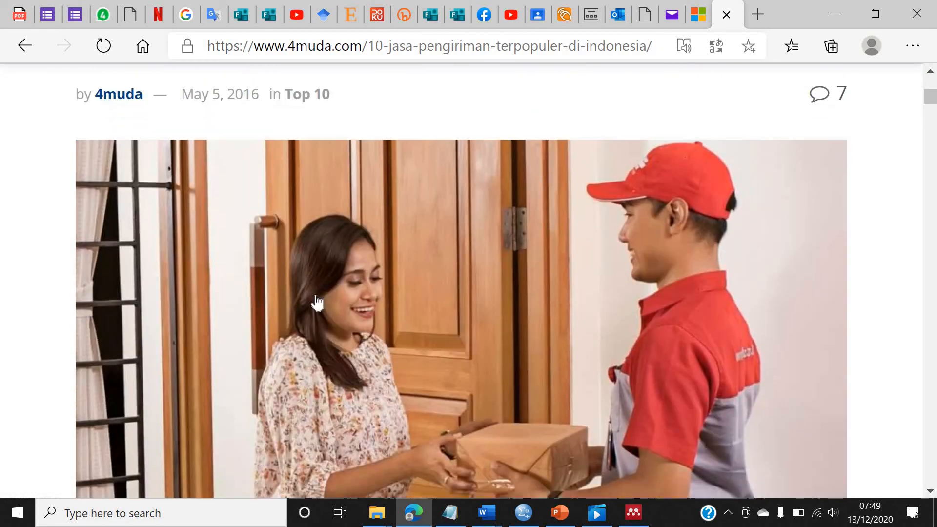
pyautogui.scroll(-15, 317, 302)
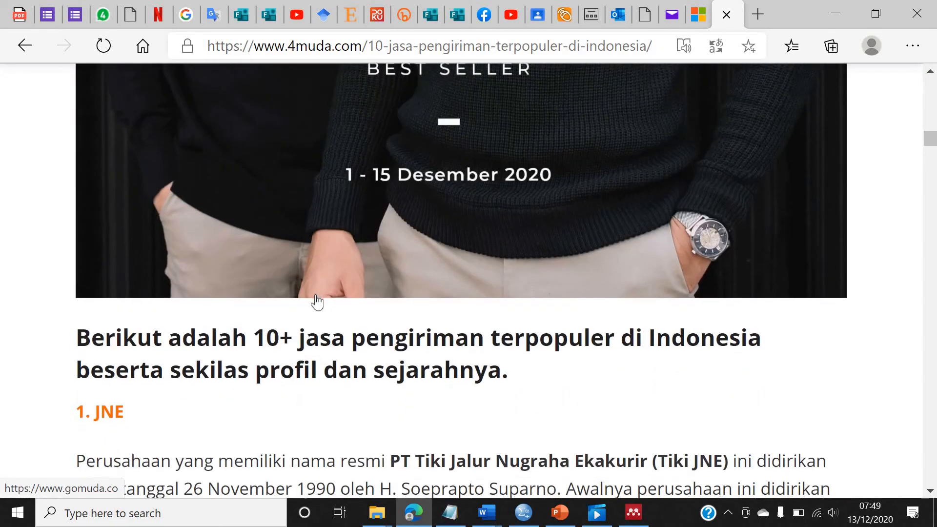
pyautogui.scroll(-4, 316, 295)
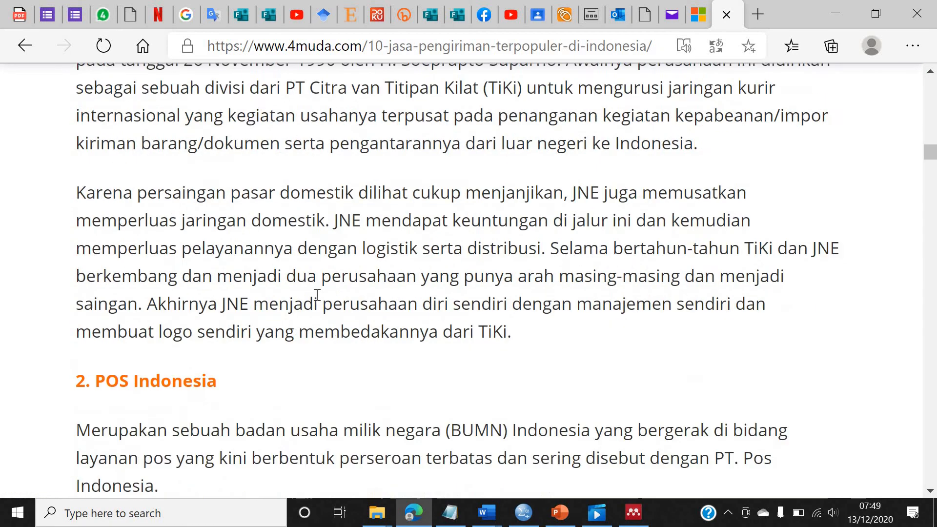
pyautogui.scroll(4, 349, 317)
# Step: Switch to Notepad, replace the French-product notes with "JNE", and narrow the window to about half the screen width
pyautogui.click(452, 515)
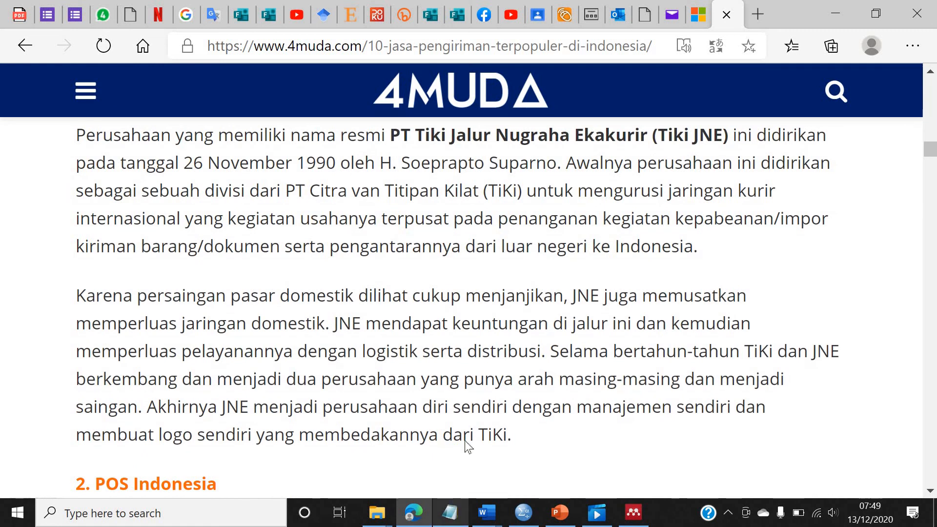
pyautogui.scroll(1, 443, 334)
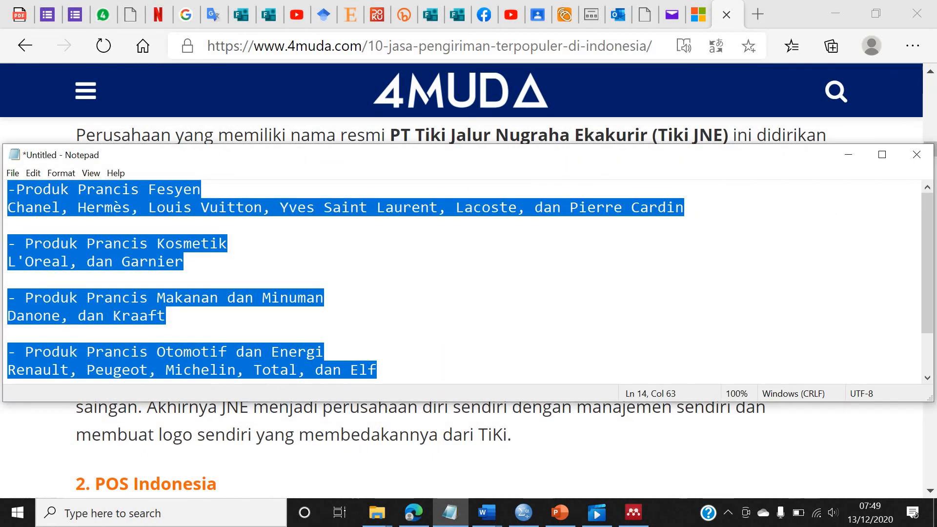
pyautogui.write('JNE')
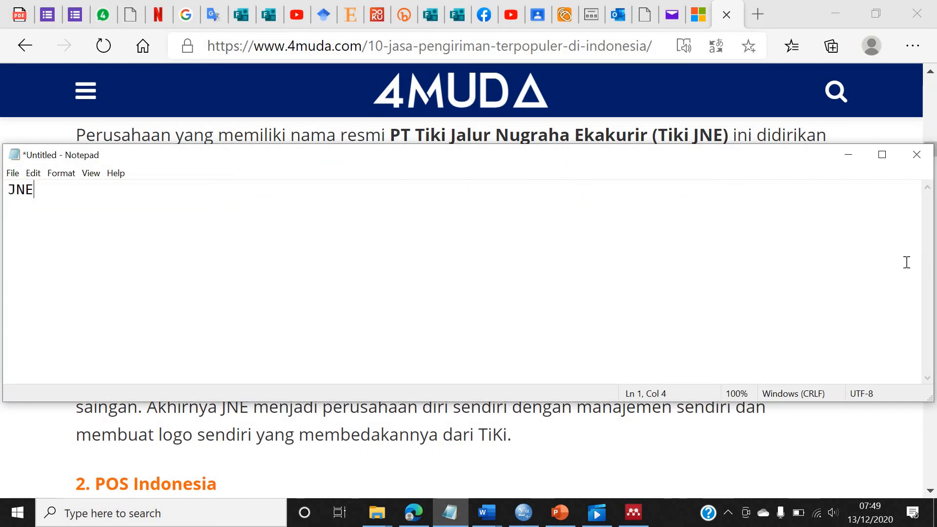
pyautogui.moveTo(932, 276); pyautogui.dragTo(428, 303)
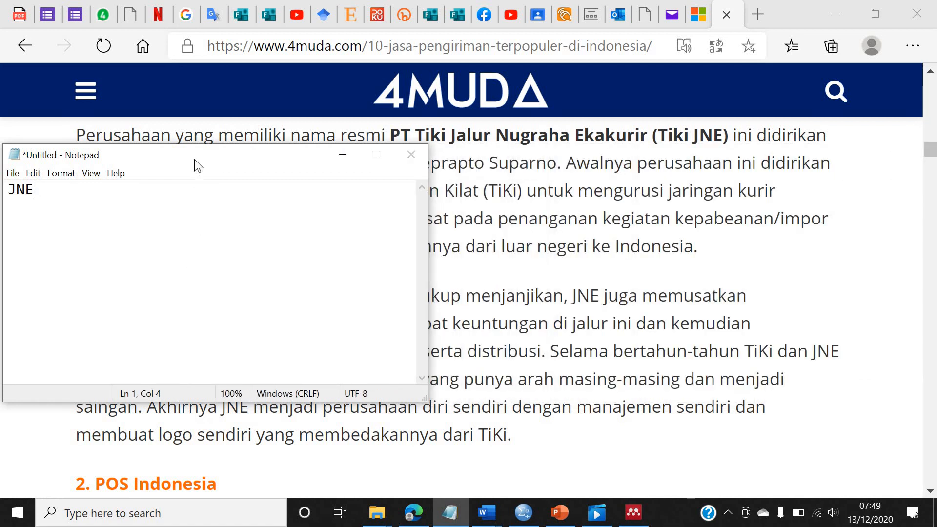
# Step: Move the Notepad window clear of the article's company headings and add "POS Indonesia" and "J&T" on separate lines below JNE
pyautogui.moveTo(194, 160); pyautogui.dragTo(589, 156)
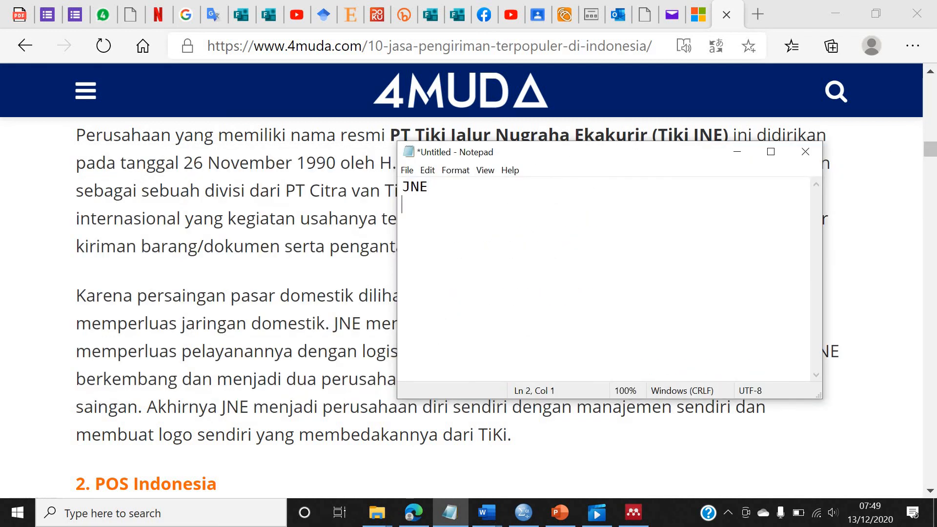
pyautogui.write('POS Indonesia')
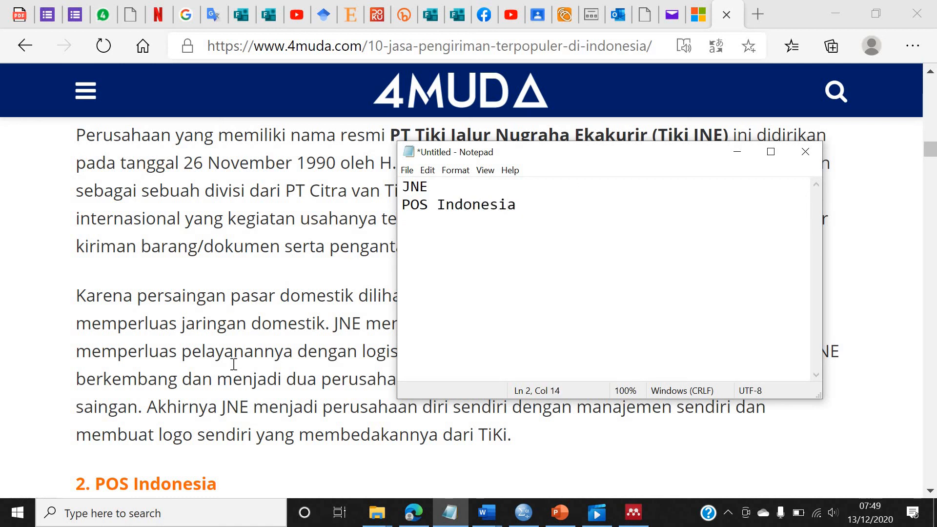
pyautogui.scroll(-15, 233, 364)
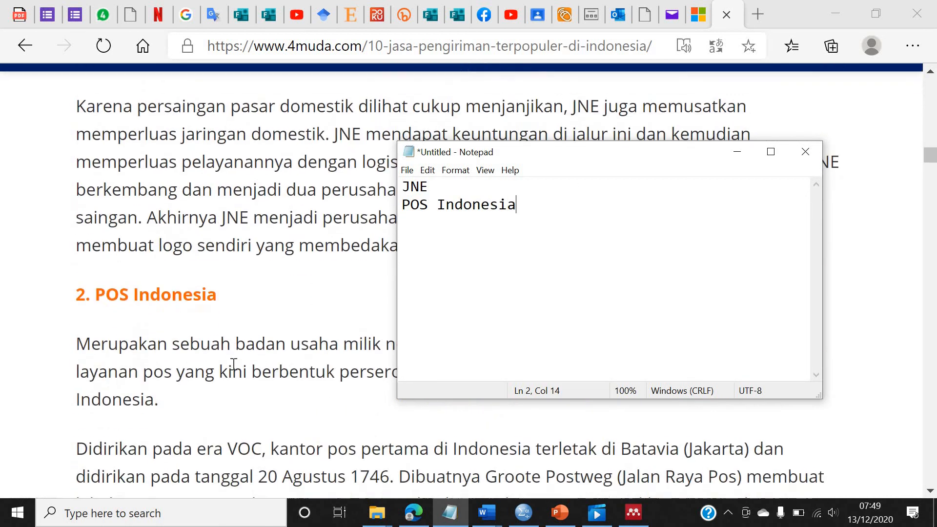
pyautogui.scroll(-12, 234, 364)
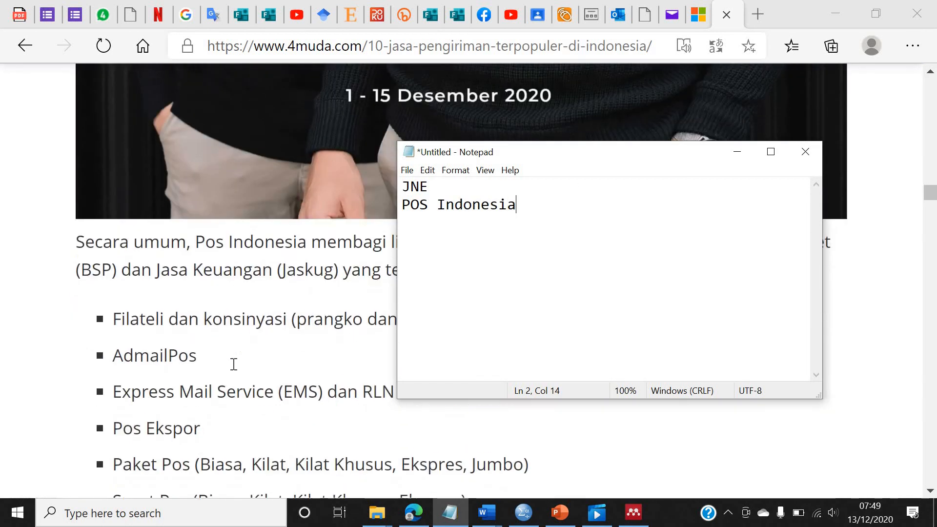
pyautogui.scroll(-10, 234, 364)
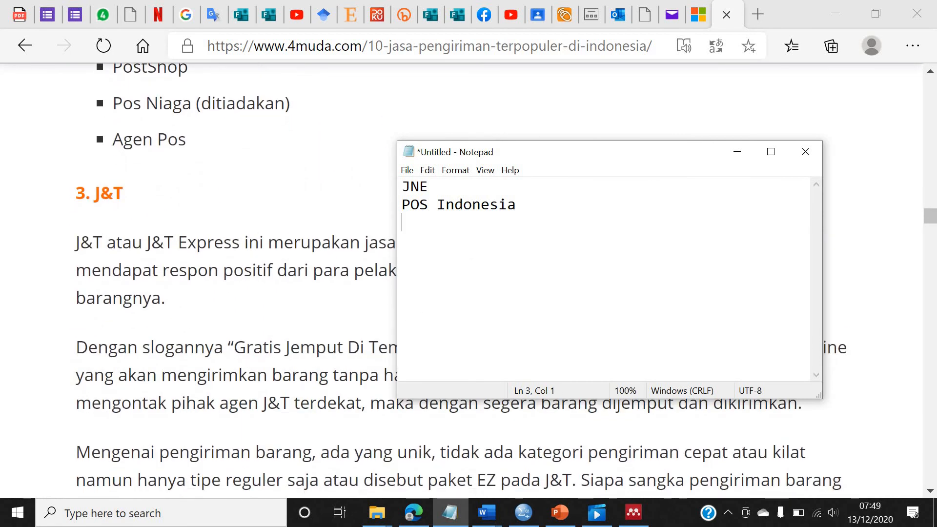
pyautogui.write('&T')
pyautogui.press('Return')
# Step: Add the article's fourth to sixth companies to the Notepad list on separate lines: "SiCepat", "Ninja Express" and "TiKi"
pyautogui.scroll(-15, 276, 279)
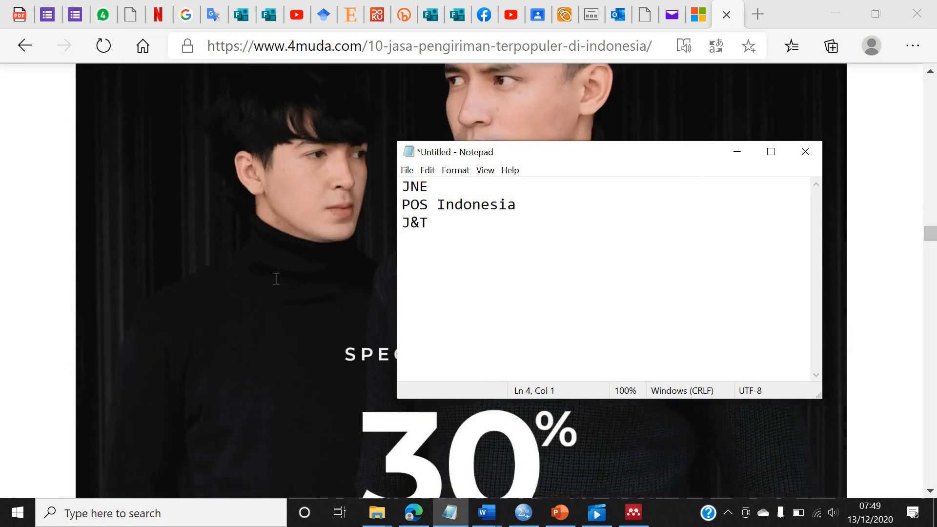
pyautogui.scroll(-3, 276, 280)
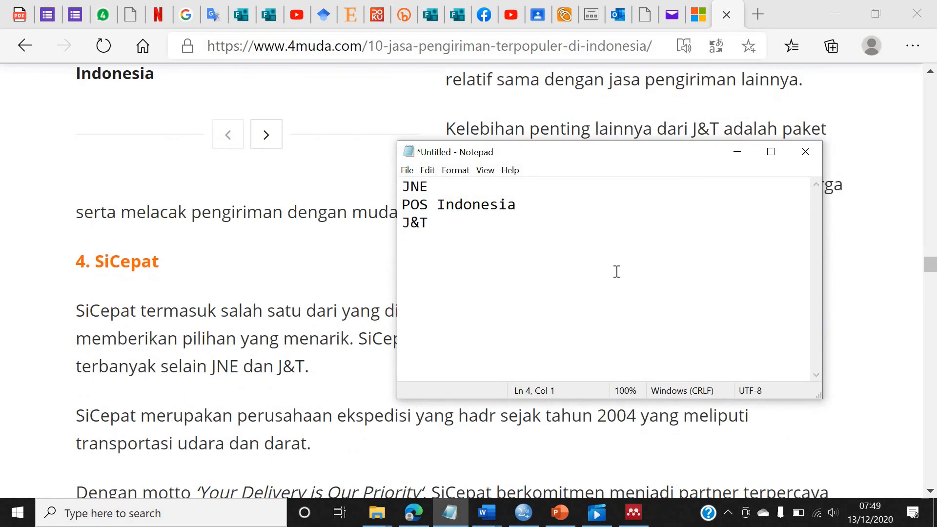
pyautogui.write('SiCepat')
pyautogui.press('Return')
pyautogui.scroll(-10, 246, 336)
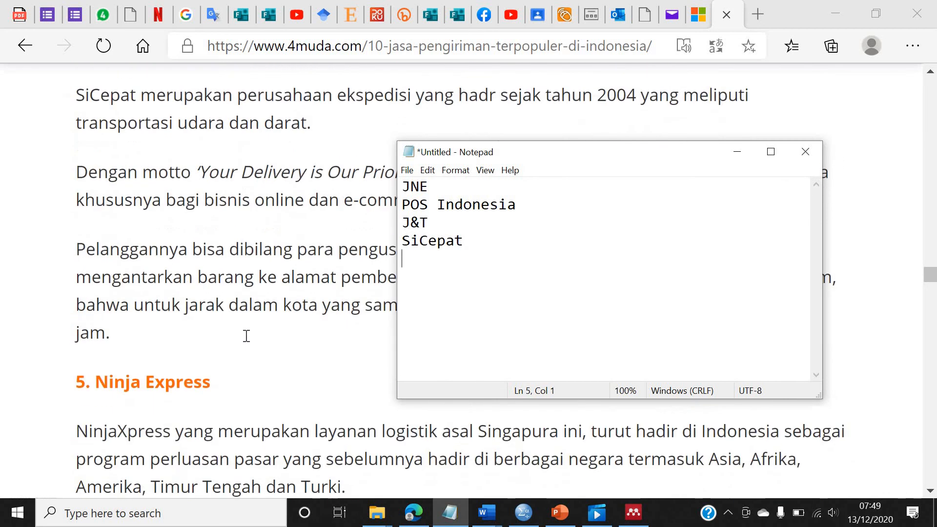
pyautogui.write('Ninja')
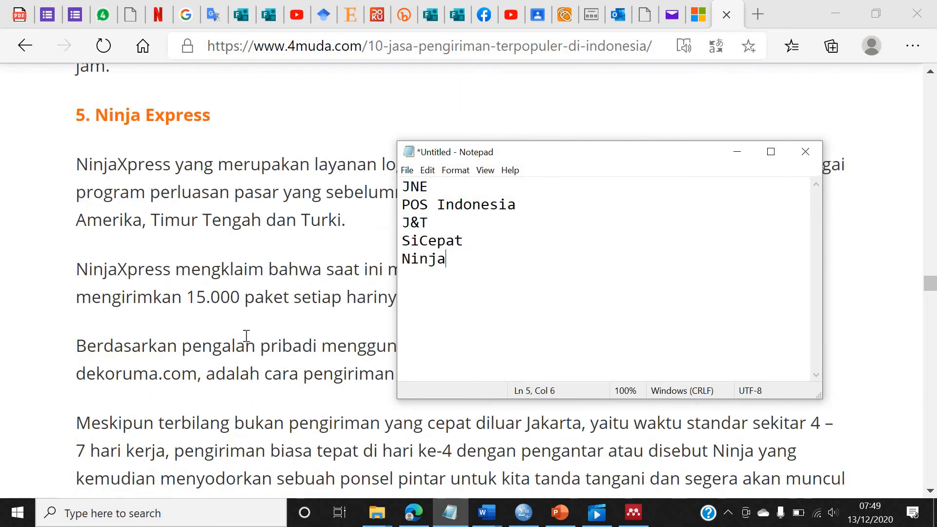
pyautogui.write(' Express')
pyautogui.scroll(-10, 251, 330)
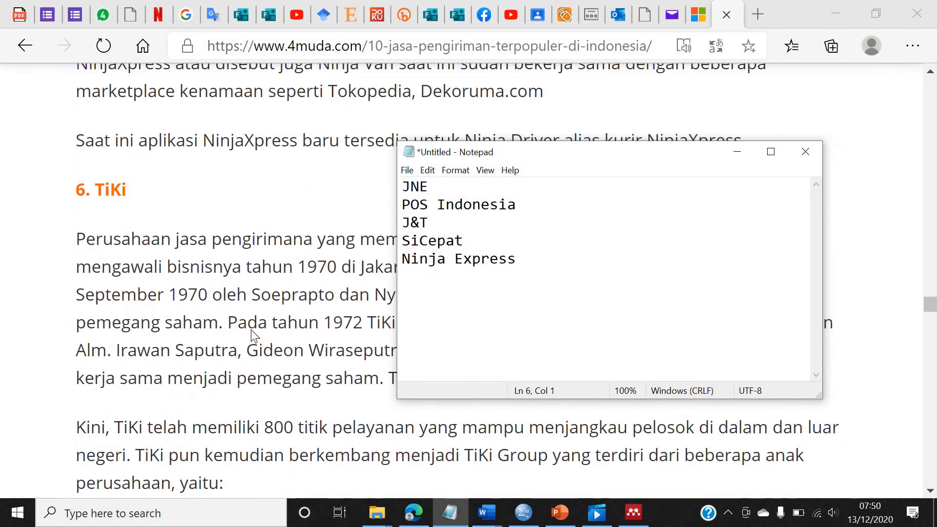
pyautogui.write('TiKi')
pyautogui.press('Return')
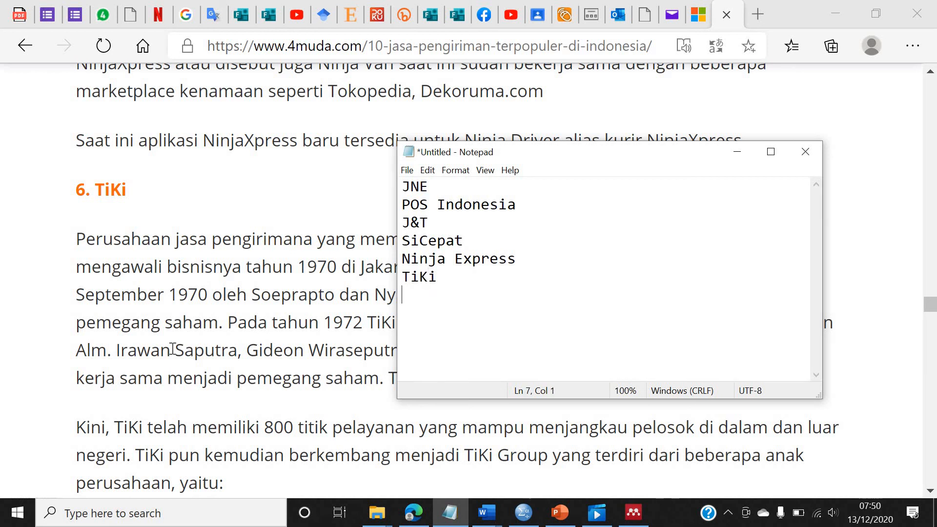
# Step: Add the article's seventh to ninth companies to the Notepad list: "First Logistics", "Indah Logistik" and "Wahana Logistik"
pyautogui.scroll(-10, 117, 354)
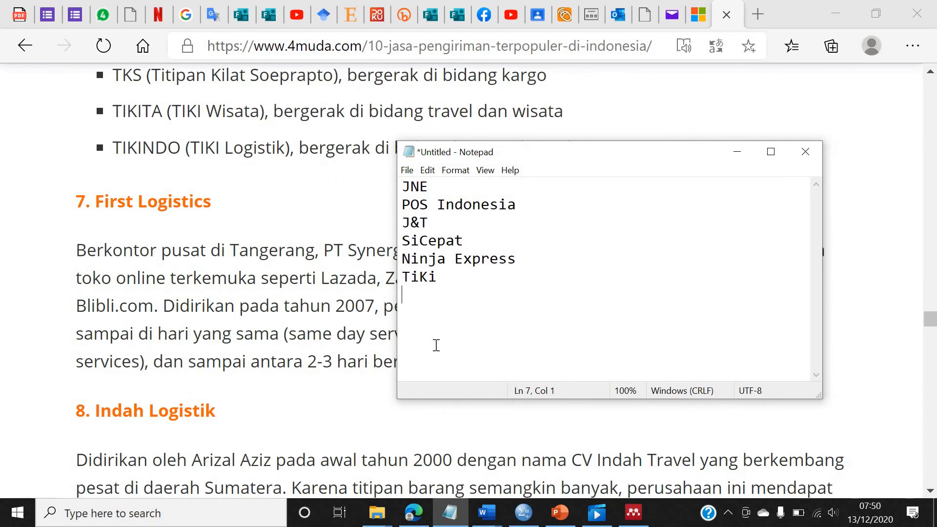
pyautogui.write('First Logicstic')
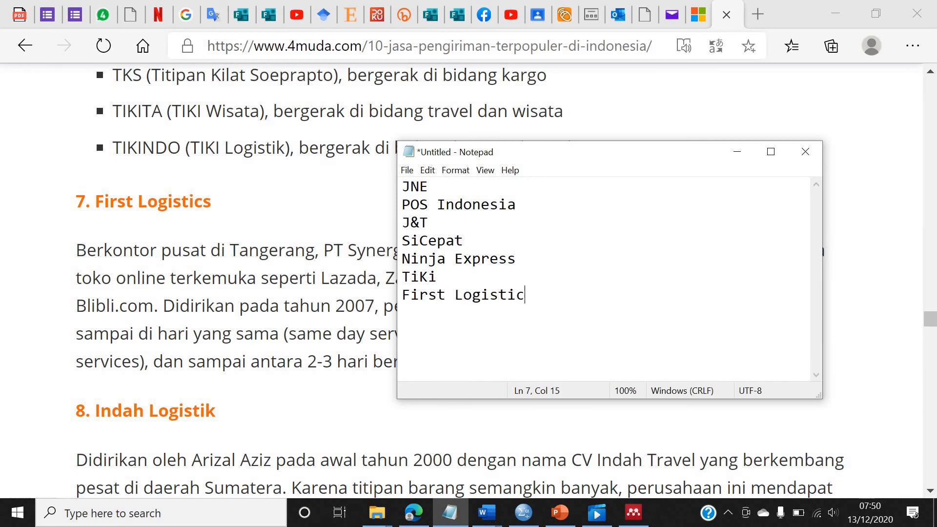
pyautogui.write('sIndah Logi')
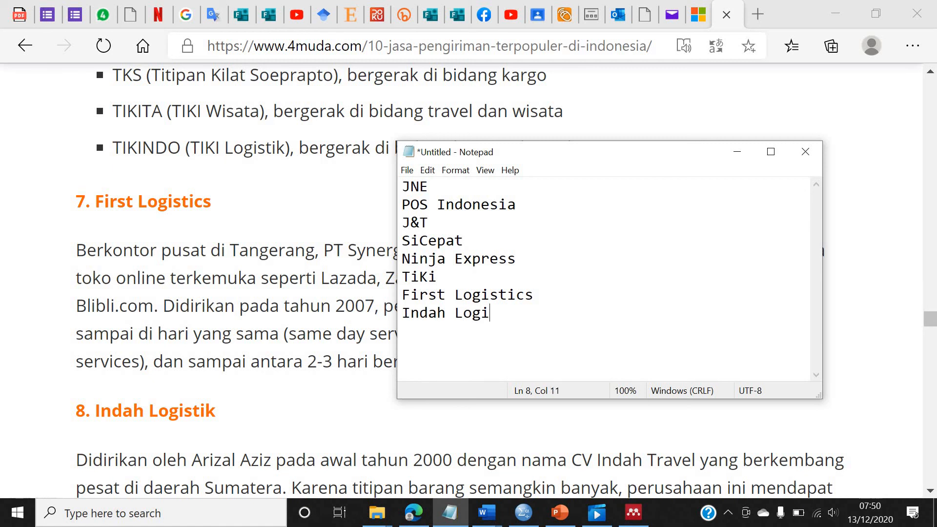
pyautogui.write('stik')
pyautogui.scroll(-9, 178, 299)
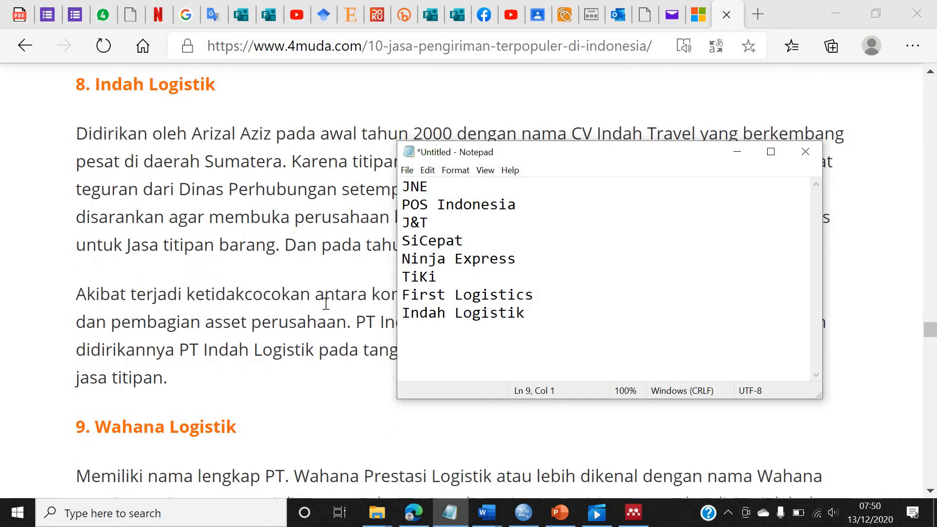
pyautogui.write('Waha')
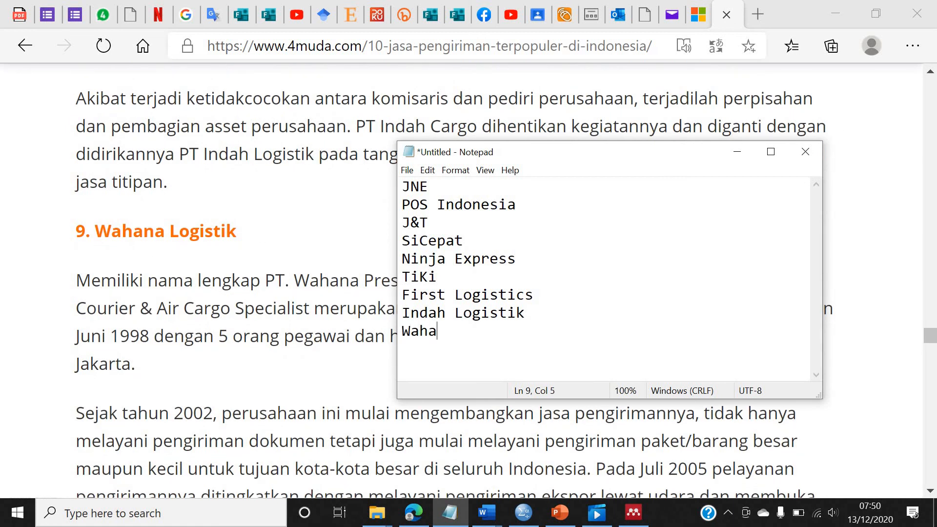
pyautogui.write('na Logistik')
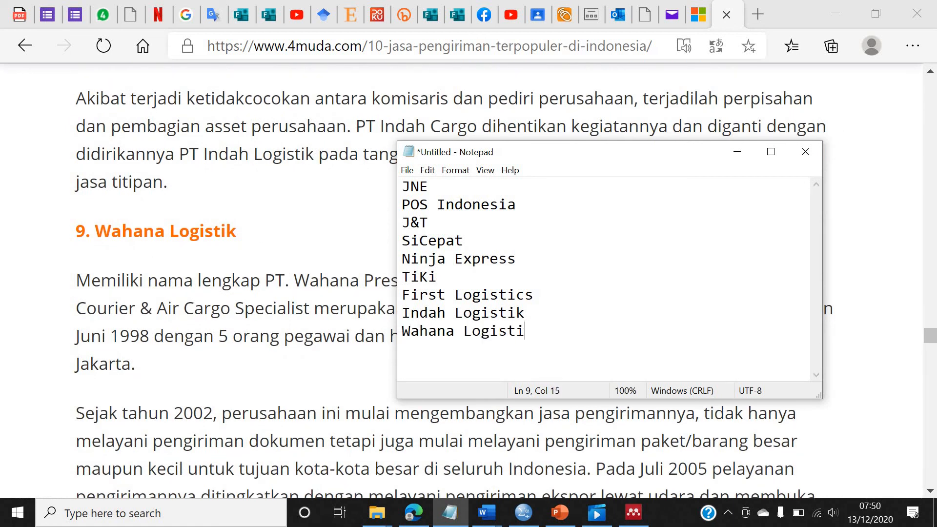
pyautogui.press('Return')
# Step: Add the article's tenth and eleventh companies, "Pandu Logistik" and "RPX", to the Notepad list
pyautogui.scroll(-7, 205, 267)
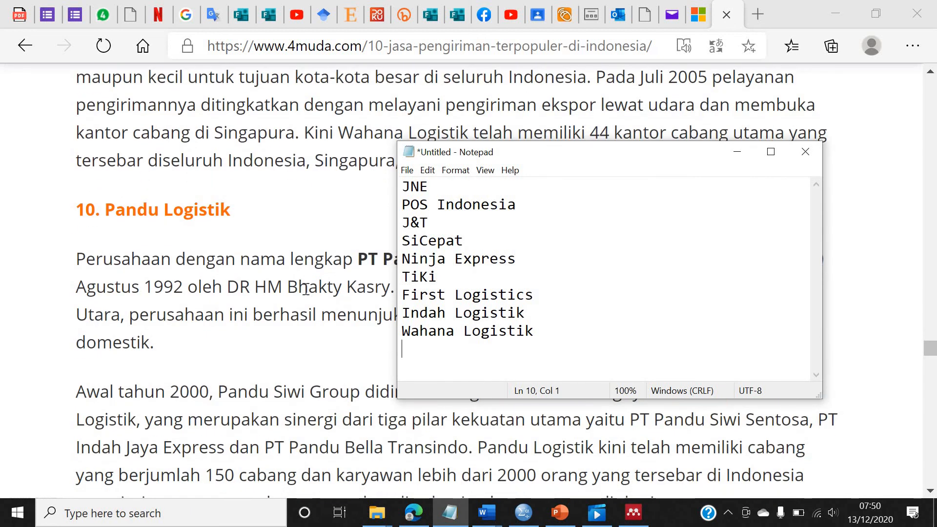
pyautogui.write('Pandu Lo')
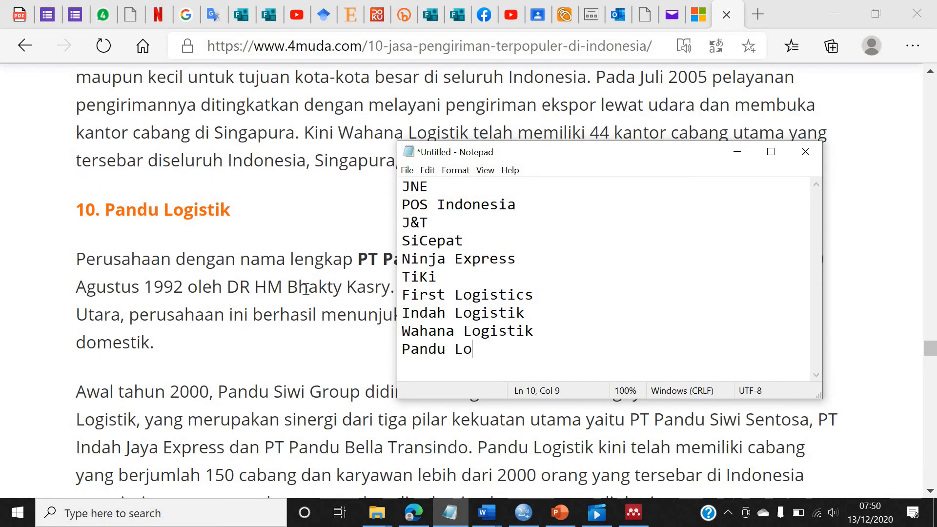
pyautogui.write('gistik')
pyautogui.press('Return')
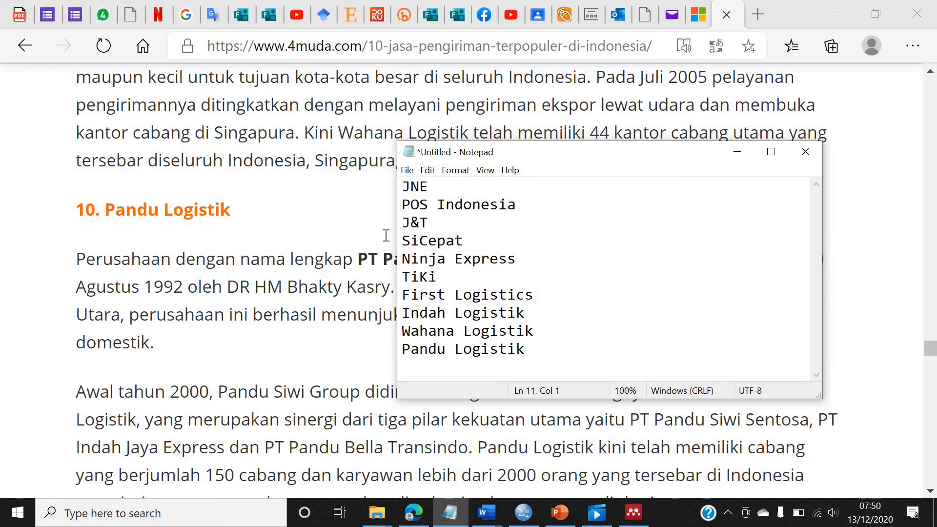
pyautogui.scroll(-5, 289, 282)
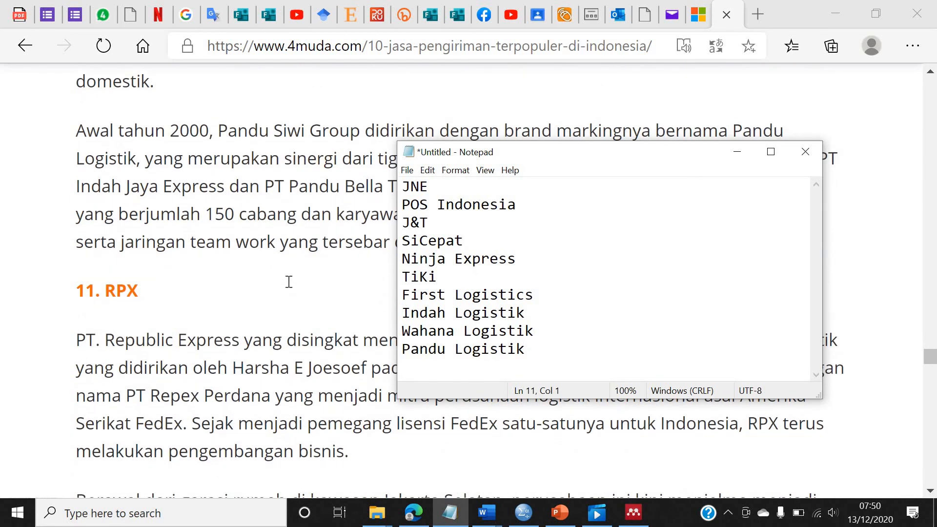
pyautogui.write('RPX')
pyautogui.press('Return')
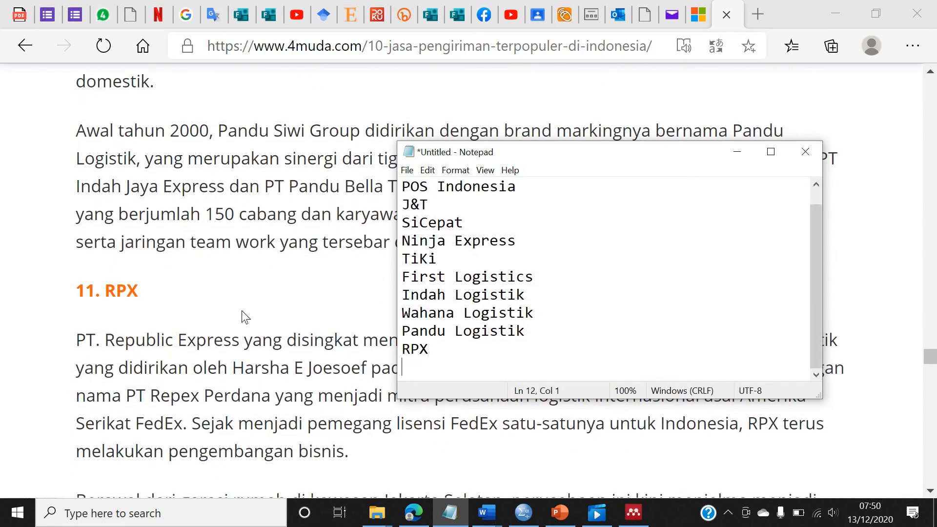
# Step: Add the article's last two companies, "Cahaya Logistik" and "Go-Send", to the Notepad list
pyautogui.scroll(-5, 242, 310)
pyautogui.scroll(-13, 242, 316)
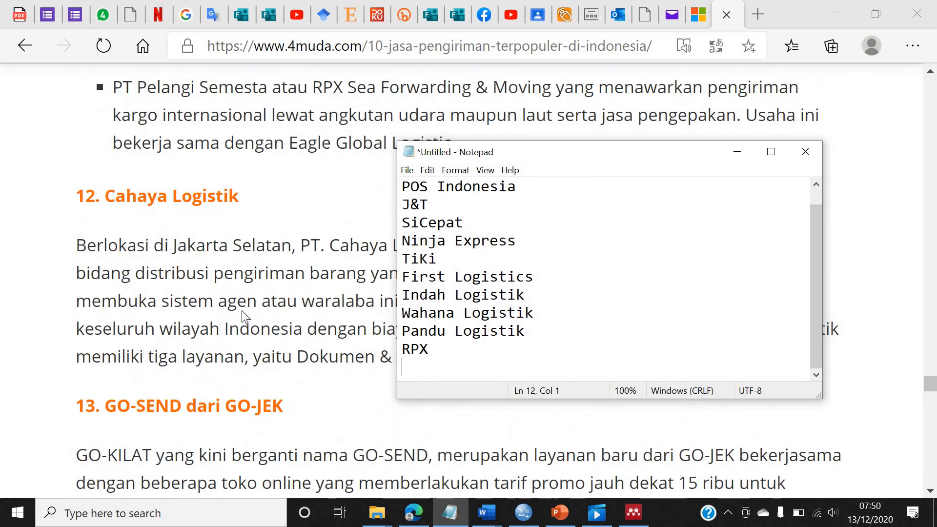
pyautogui.write('Cha')
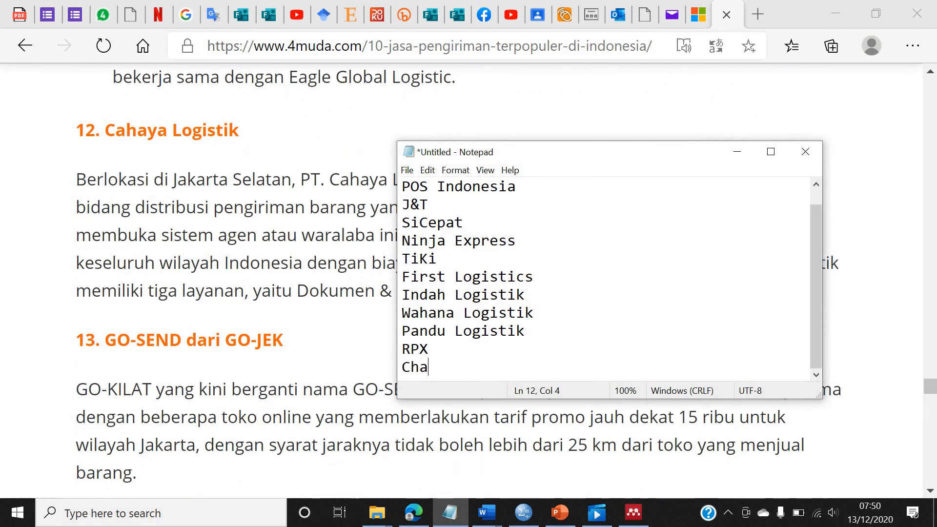
pyautogui.press('BackSpace')
pyautogui.press('BackSpace')
pyautogui.write('ahaya Logistik')
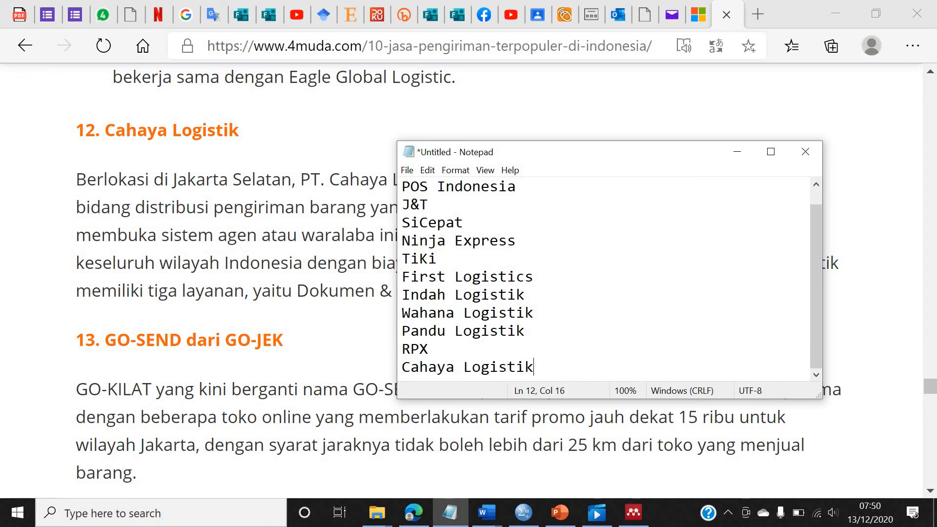
pyautogui.press('Return')
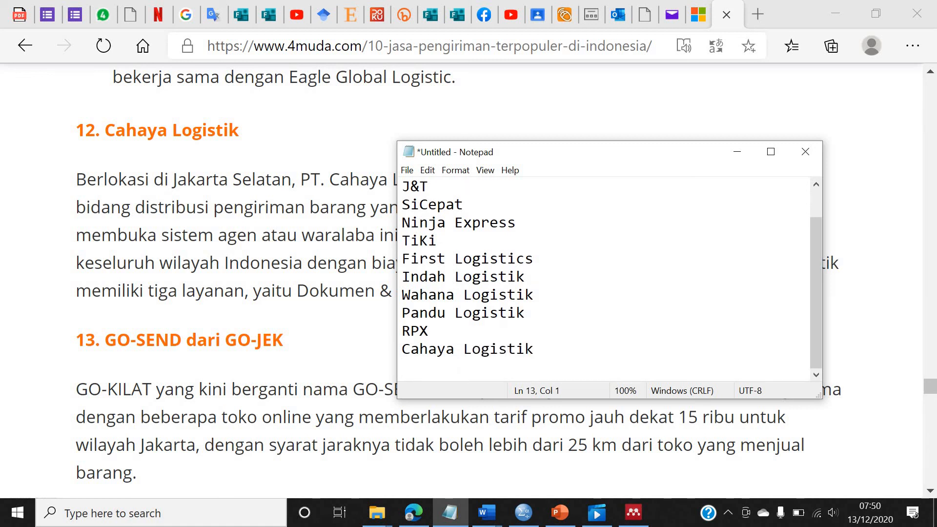
pyautogui.write('Go-Send')
pyautogui.press('Return')
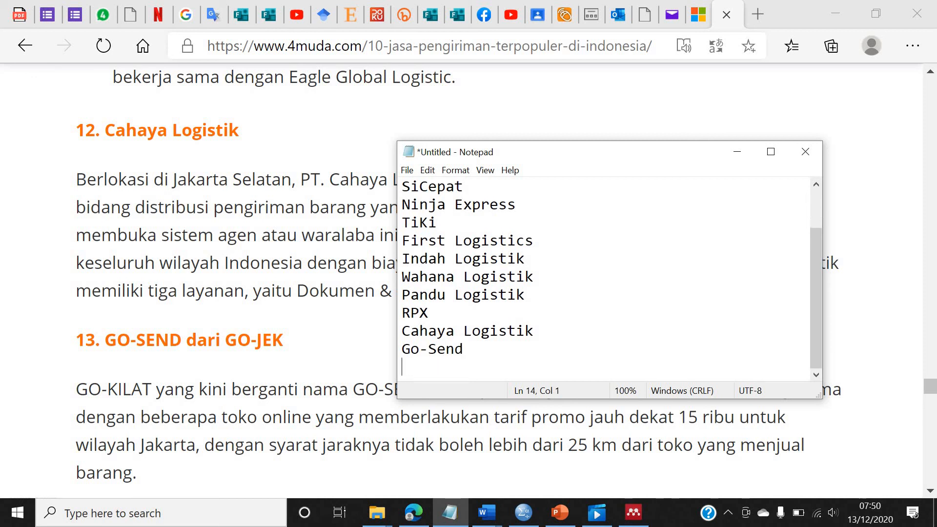
# Step: Check the end of the article for further companies and select the entire courier list in Notepad
pyautogui.scroll(-15, 263, 324)
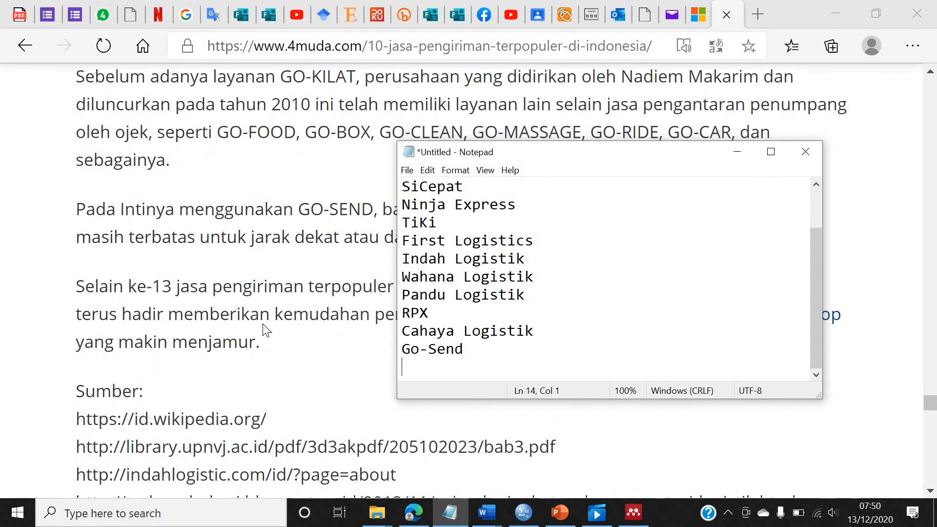
pyautogui.scroll(-5, 263, 324)
pyautogui.scroll(6, 263, 327)
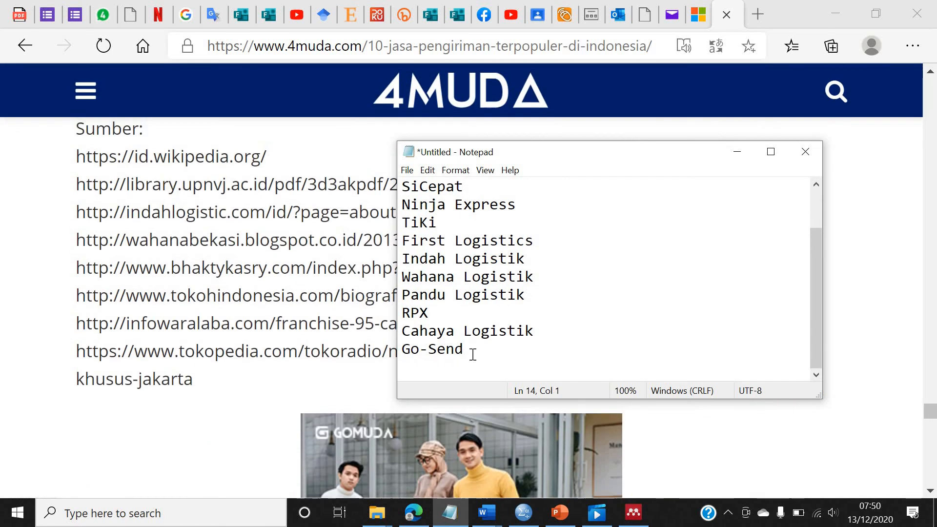
pyautogui.hotkey('ctrl', 'a')
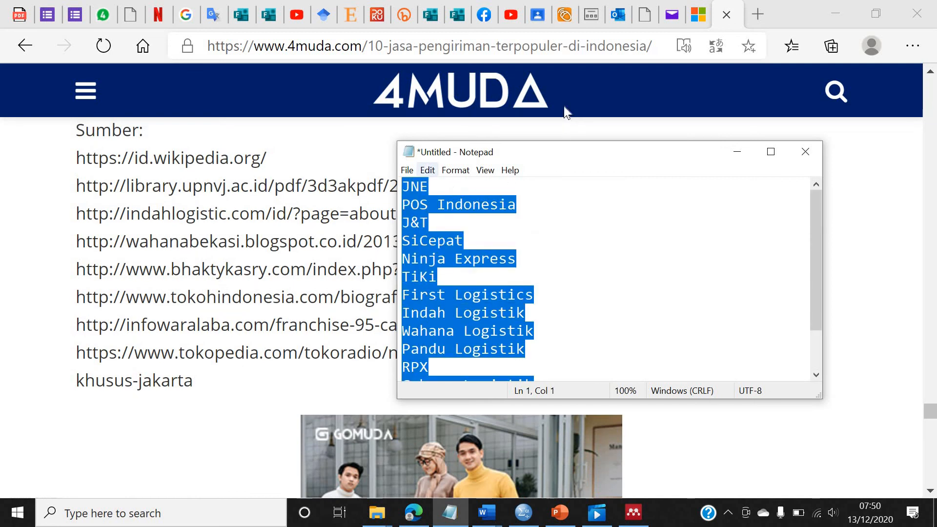
# Step: Return to the "Survei Boikot JNE" form and add a new choice question after question 2
pyautogui.click(464, 16)
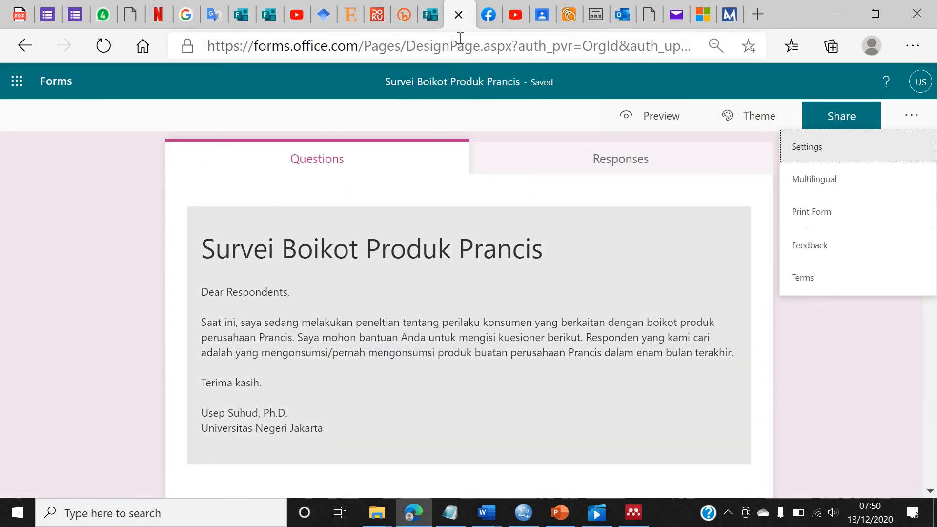
pyautogui.click(432, 21)
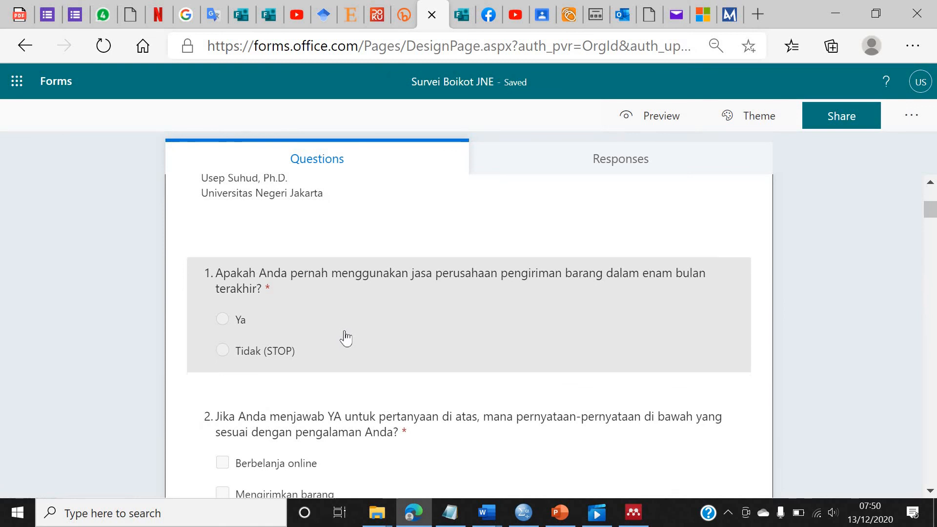
pyautogui.scroll(-2, 356, 378)
pyautogui.scroll(-2, 357, 381)
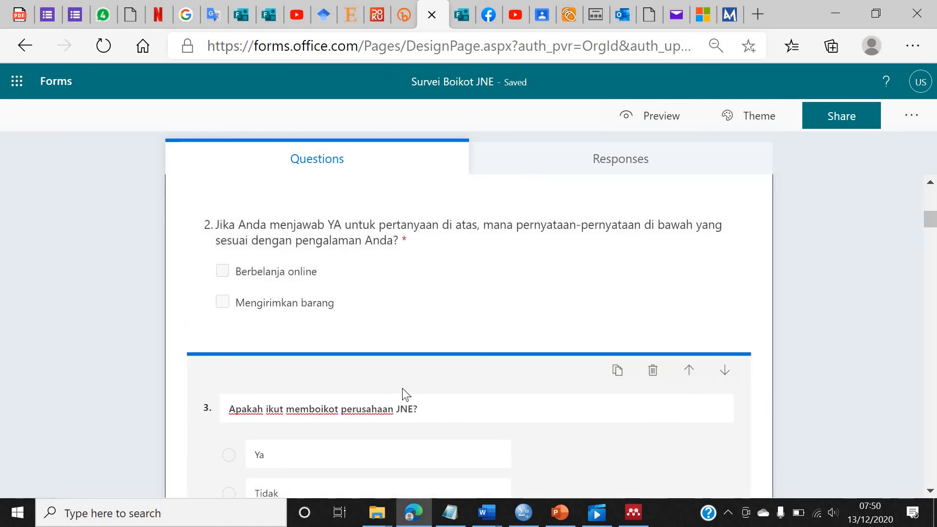
pyautogui.click(441, 291)
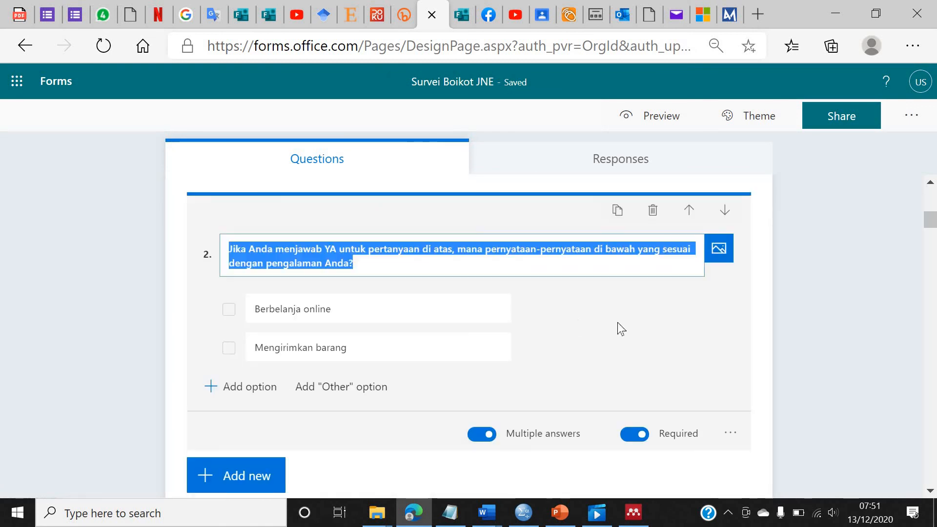
pyautogui.scroll(3, 610, 298)
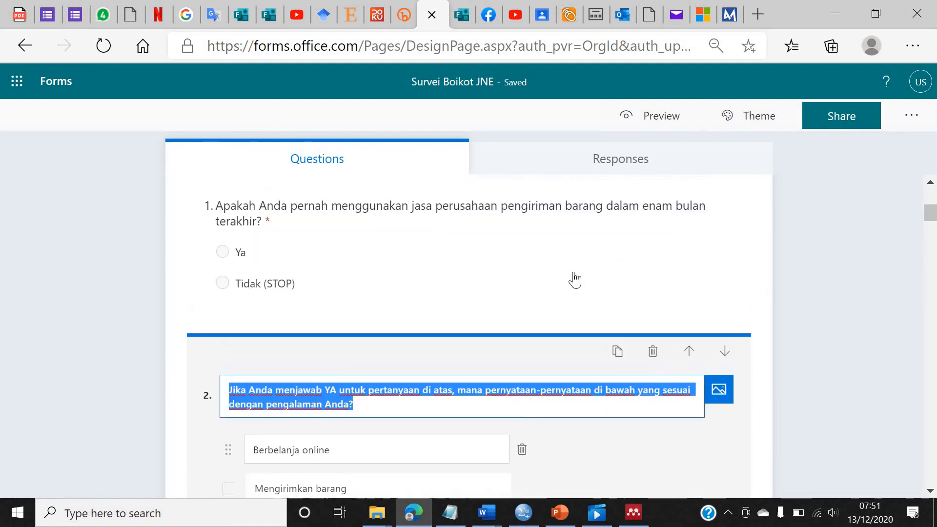
pyautogui.click(573, 272)
pyautogui.scroll(-7, 603, 360)
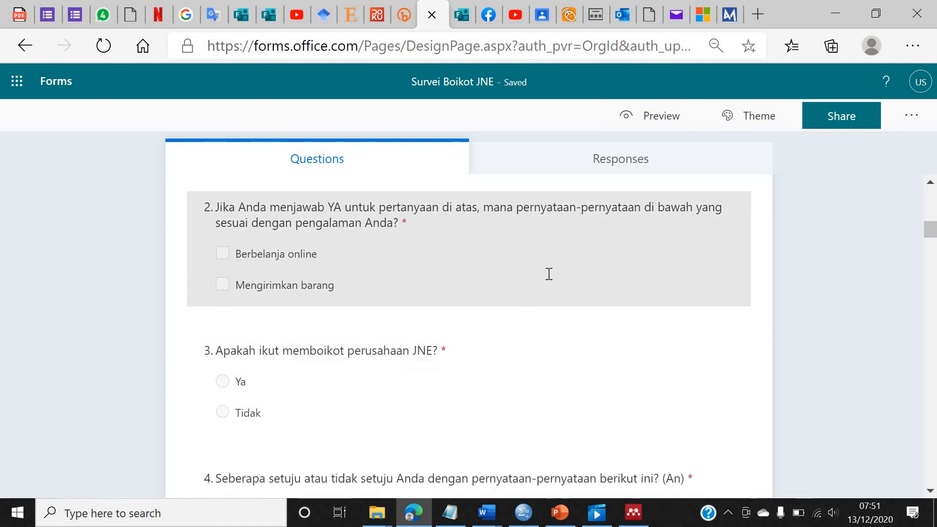
pyautogui.click(548, 273)
pyautogui.click(264, 472)
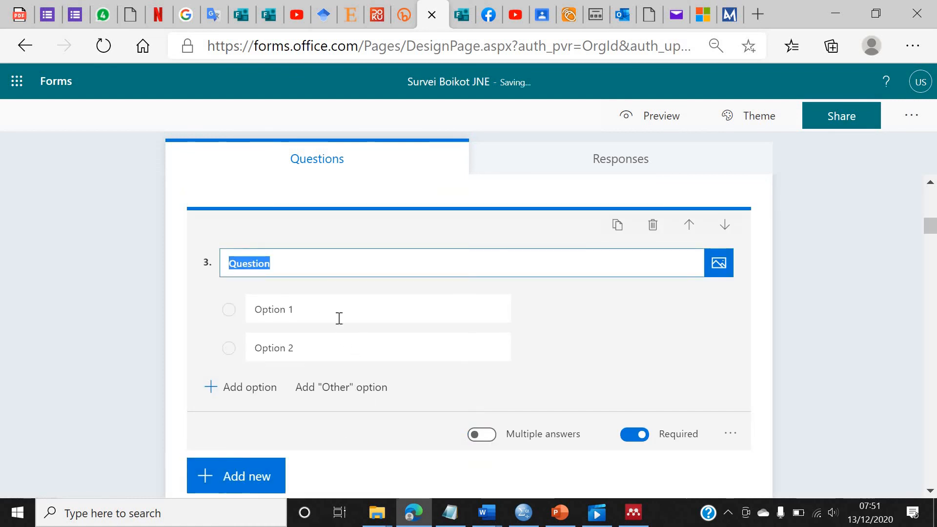
# Step: Paste the copied courier list as the new question's answer options and allow multiple answers
pyautogui.click(338, 317)
pyautogui.hotkey('ctrl', 'v')
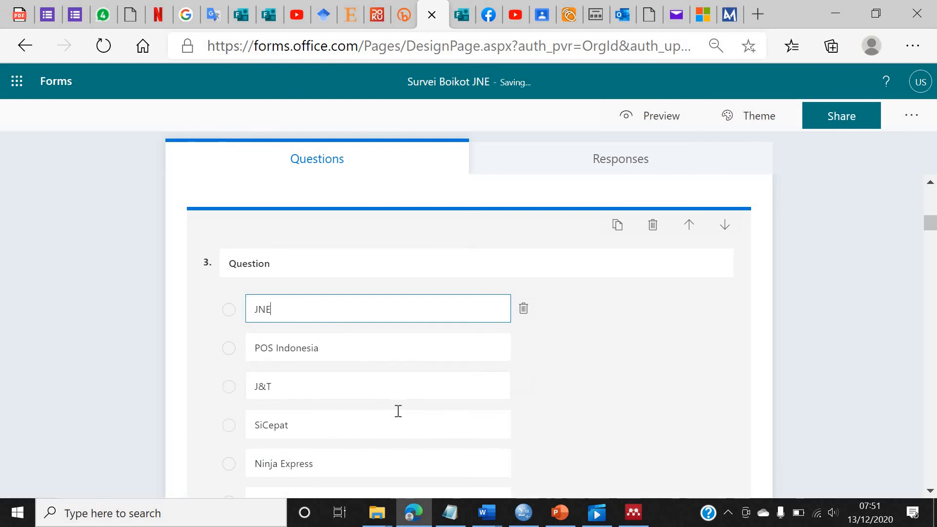
pyautogui.scroll(-3, 550, 389)
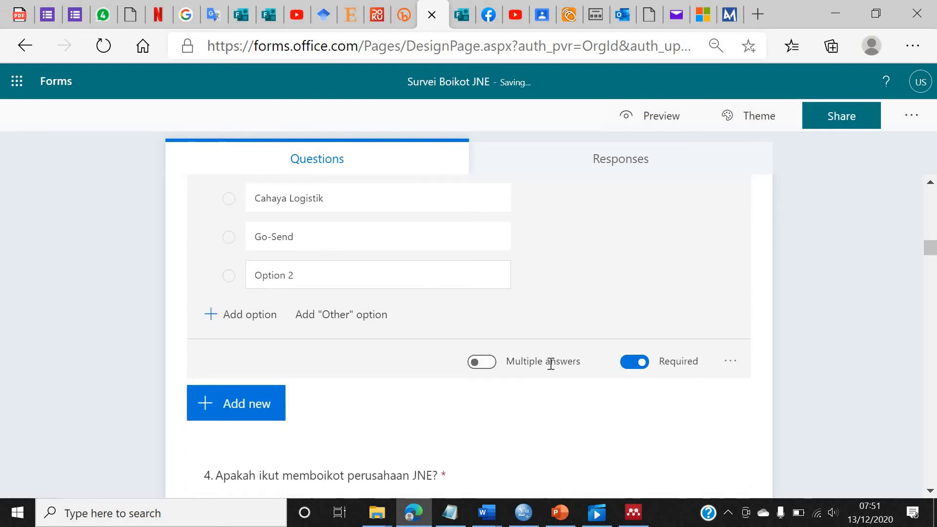
pyautogui.click(487, 369)
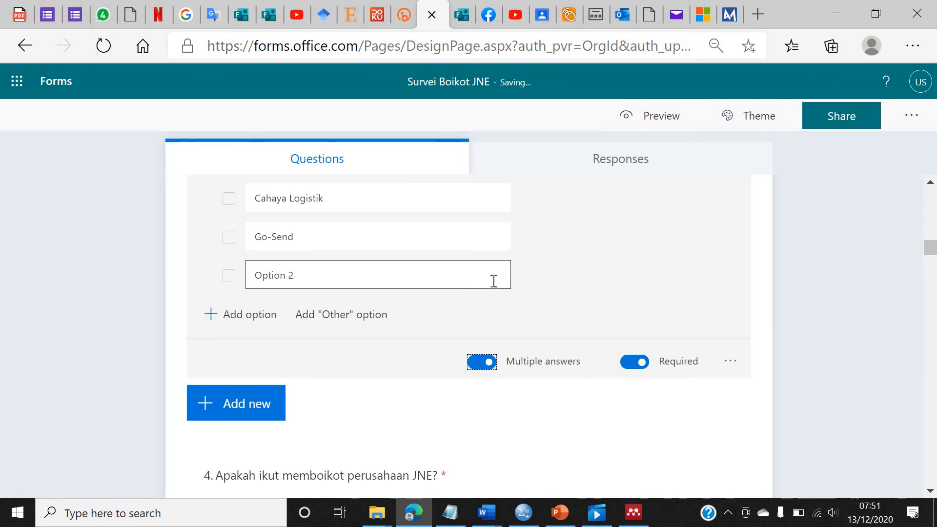
# Step: Replace the leftover "Option 2" after "Go-Send" with "Lainnya"
pyautogui.click(523, 276)
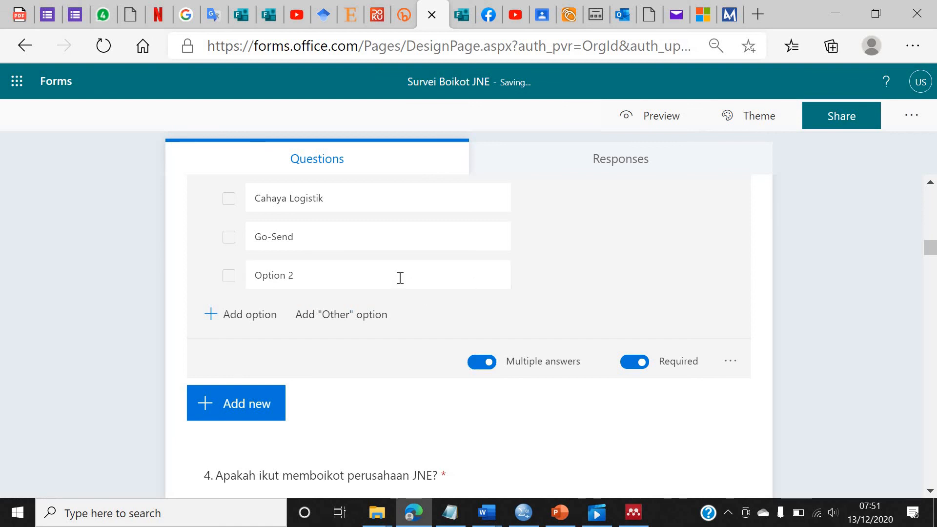
pyautogui.click(399, 278)
pyautogui.write('Lainnya')
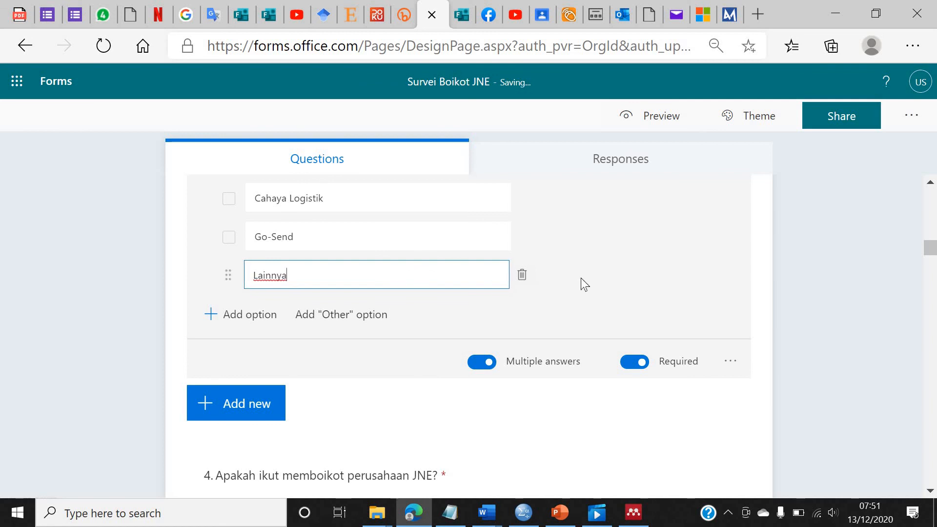
# Step: Title question 3 "Mana saja dari perusahaan pengiriman barang berikut yang pernah Anda gunakan dalam enam bulan terakhir?"
pyautogui.scroll(10, 583, 285)
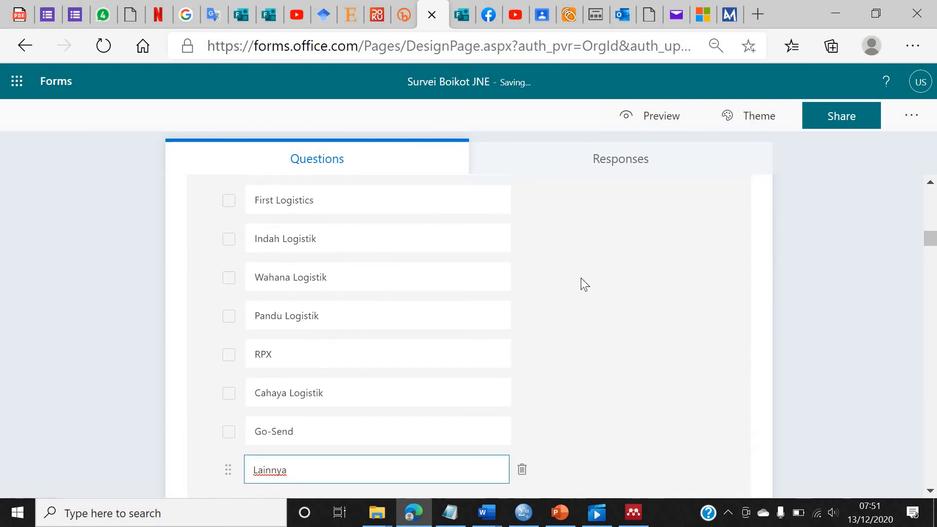
pyautogui.click(423, 261)
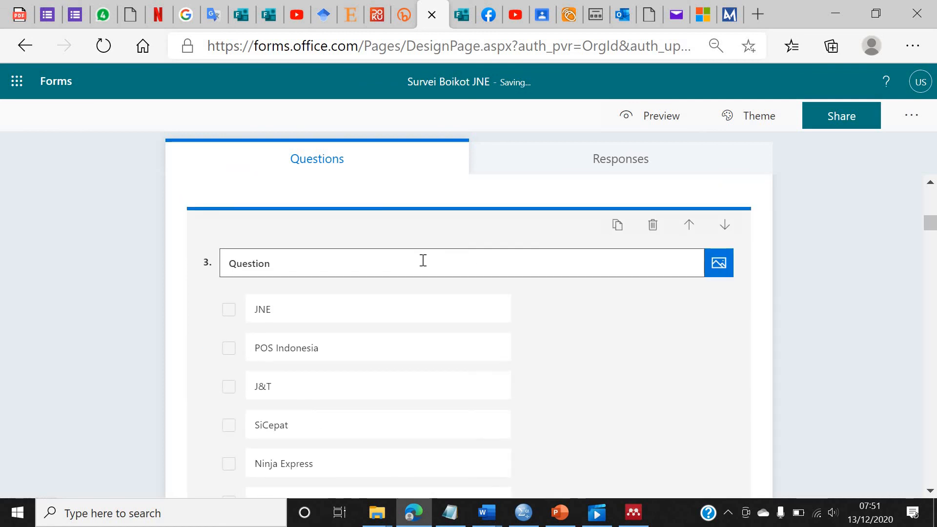
pyautogui.write('M')
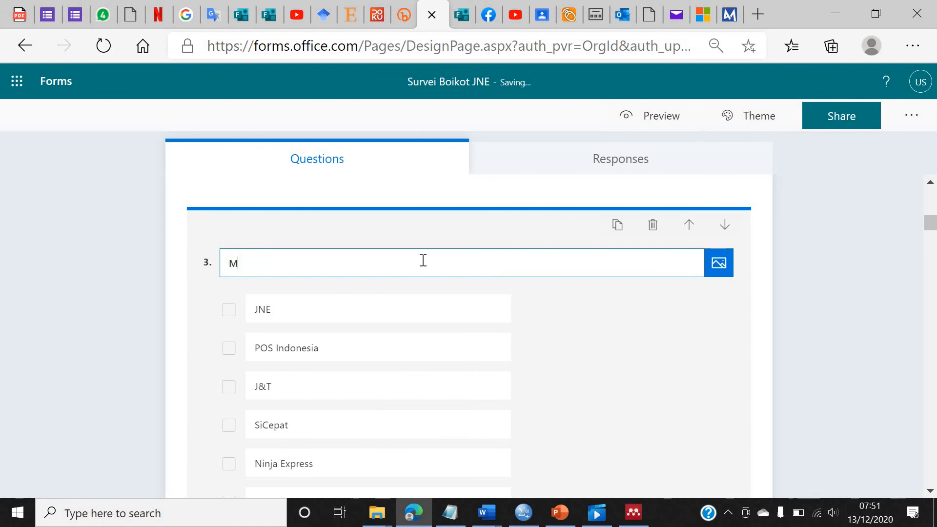
pyautogui.write('ana saja dari perusahaan ')
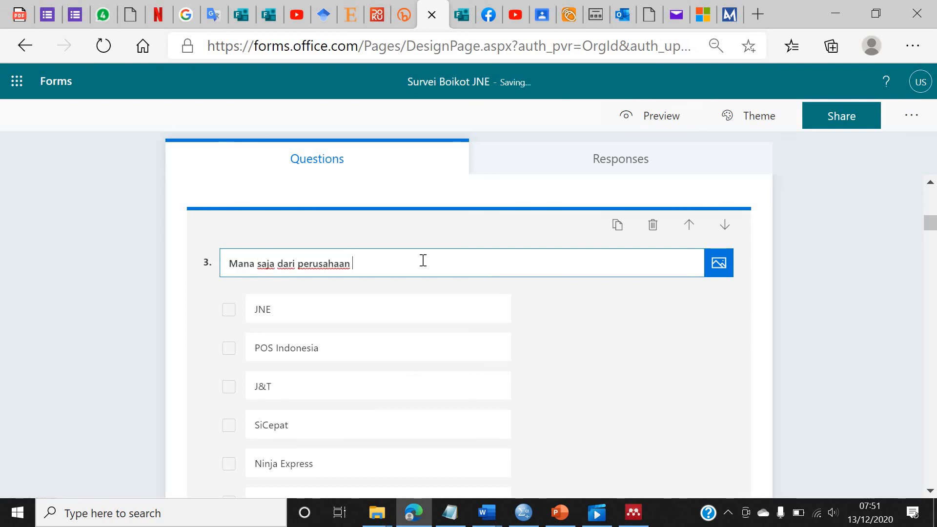
pyautogui.write('pengiriman barang berikut yang p')
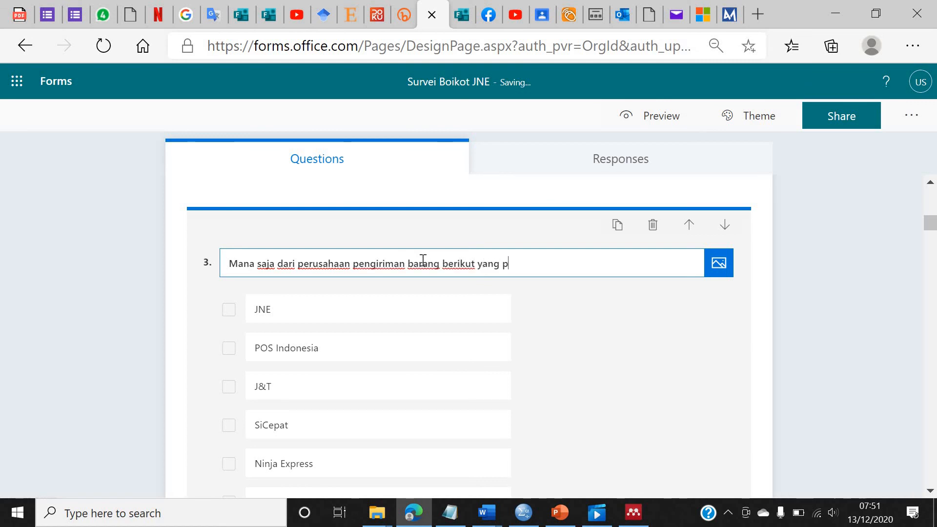
pyautogui.write('ernah Anda guna')
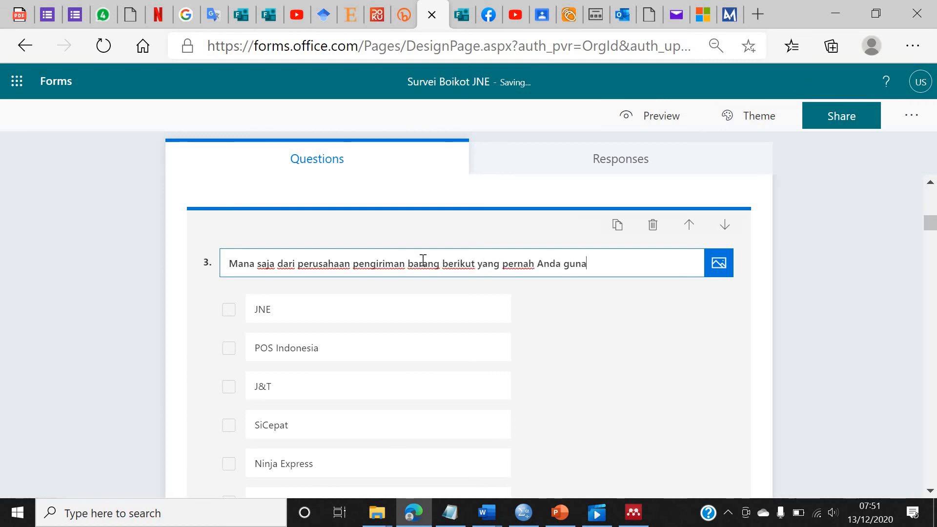
pyautogui.write('kan dalam enam bulan terak')
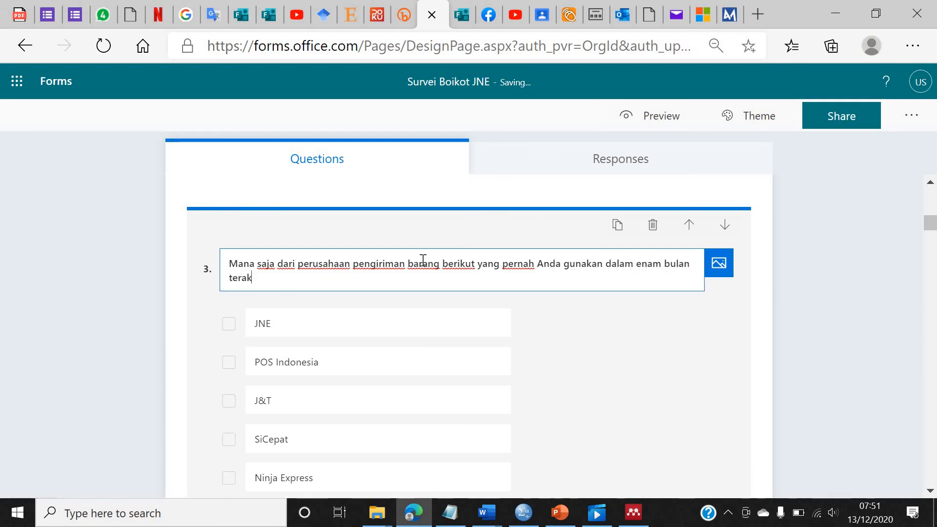
pyautogui.write('hir?')
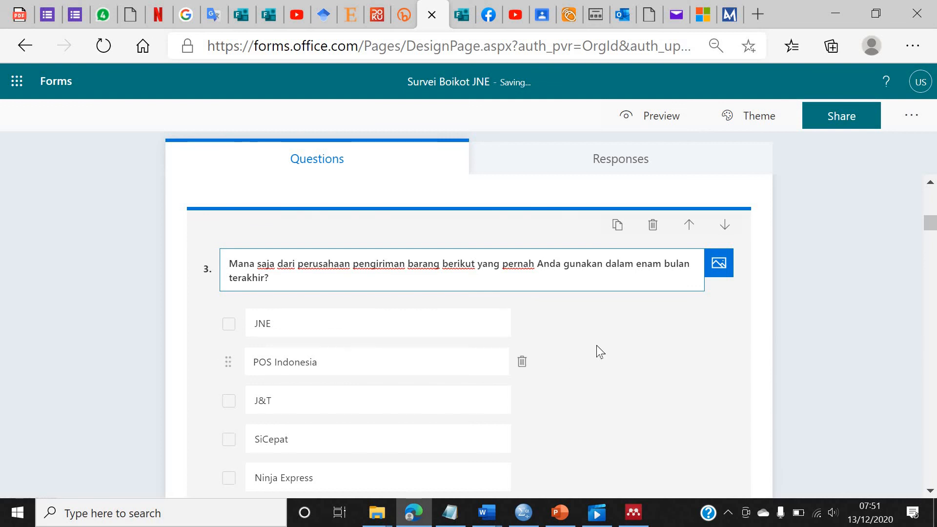
# Step: Insert "Anda" into question 4 so it reads "Apakah Anda ikut memboikot perusahaan JNE?"
pyautogui.scroll(-2, 599, 345)
pyautogui.scroll(-2, 598, 344)
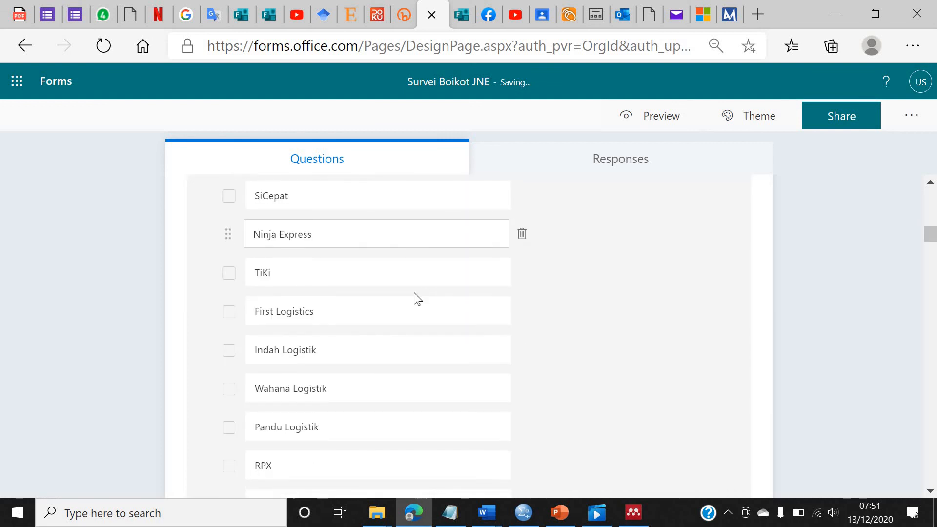
pyautogui.scroll(-6, 589, 313)
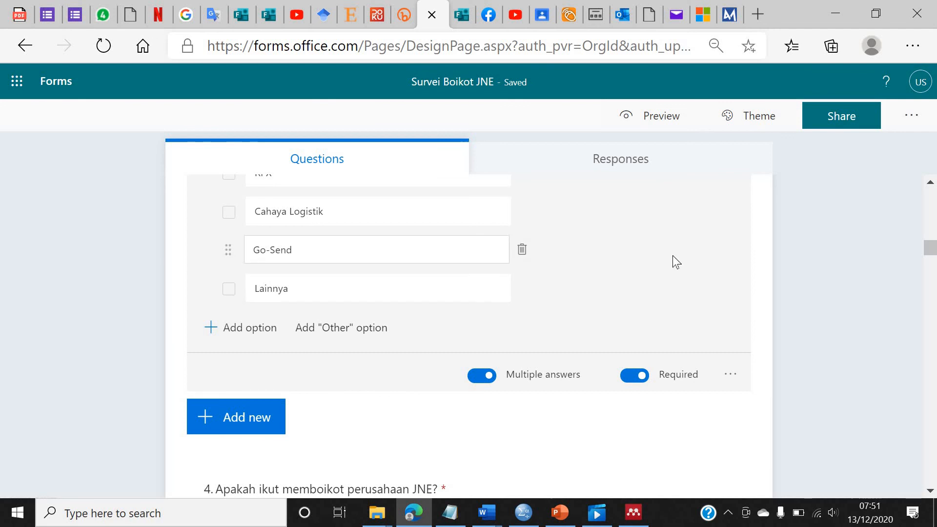
pyautogui.scroll(-2, 673, 259)
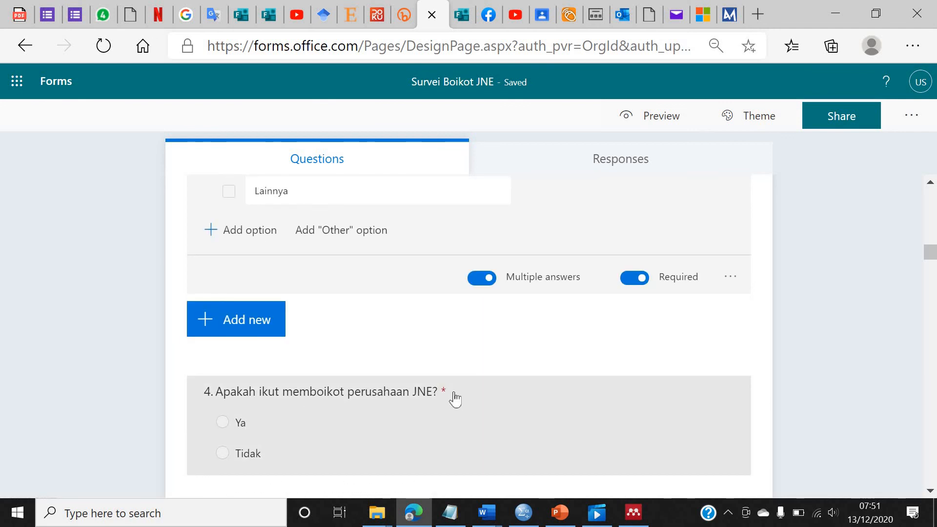
pyautogui.click(295, 386)
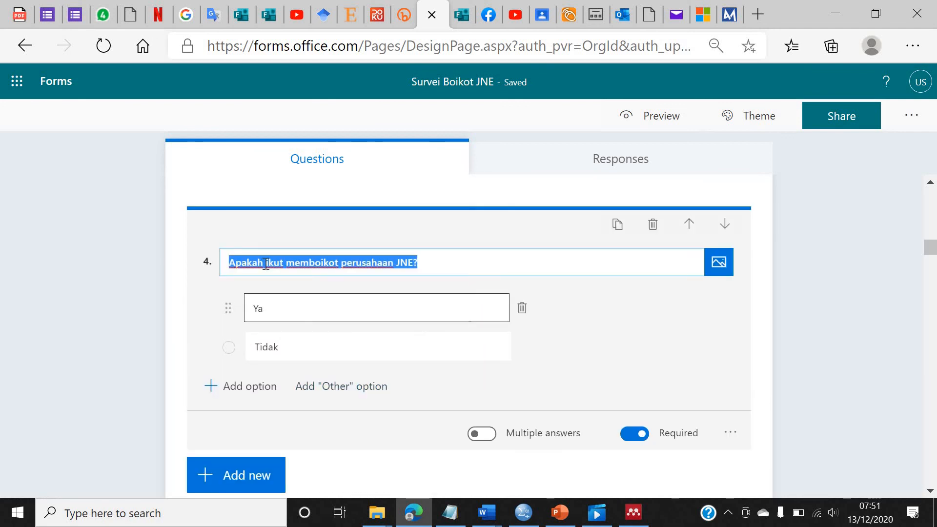
pyautogui.click(419, 268)
pyautogui.write('Anda')
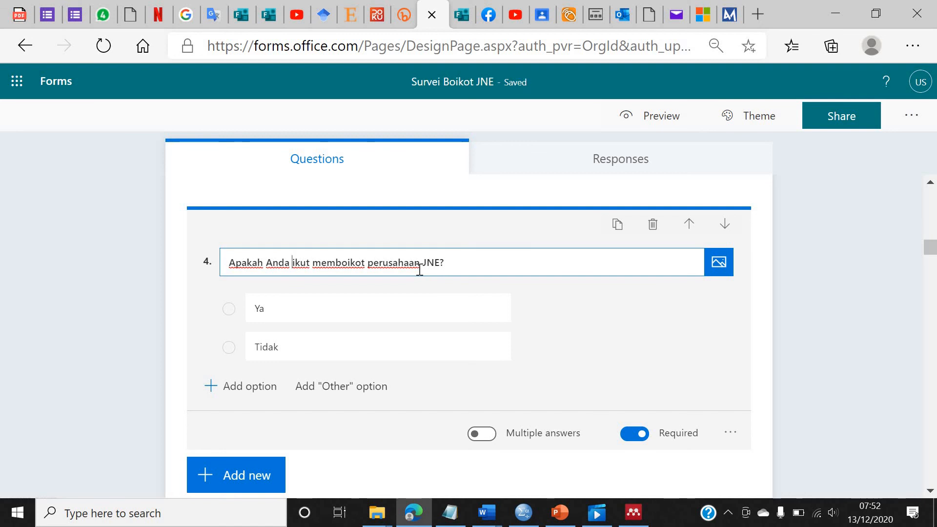
# Step: In question 5's statement A1, replace the wording after "Saya tidak akan pernah" with "perusahaan JNE"
pyautogui.scroll(10, 450, 327)
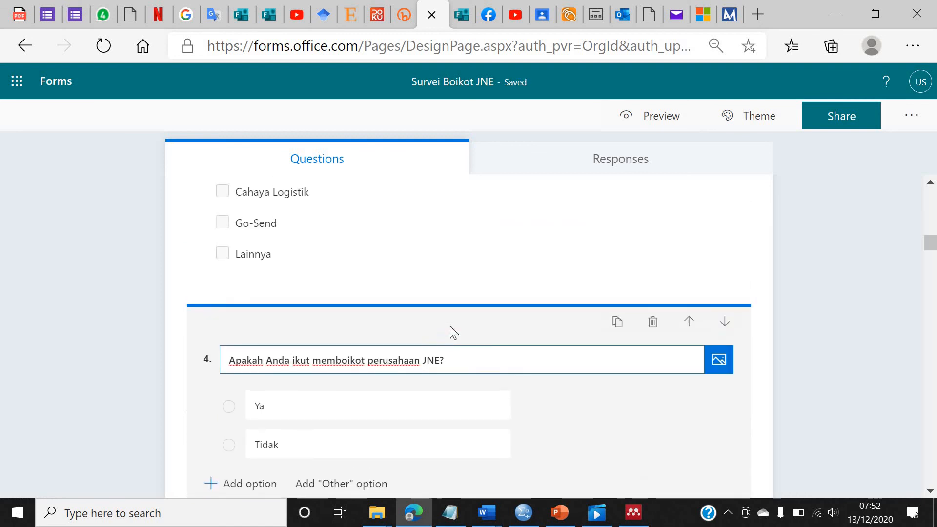
pyautogui.scroll(-10, 450, 326)
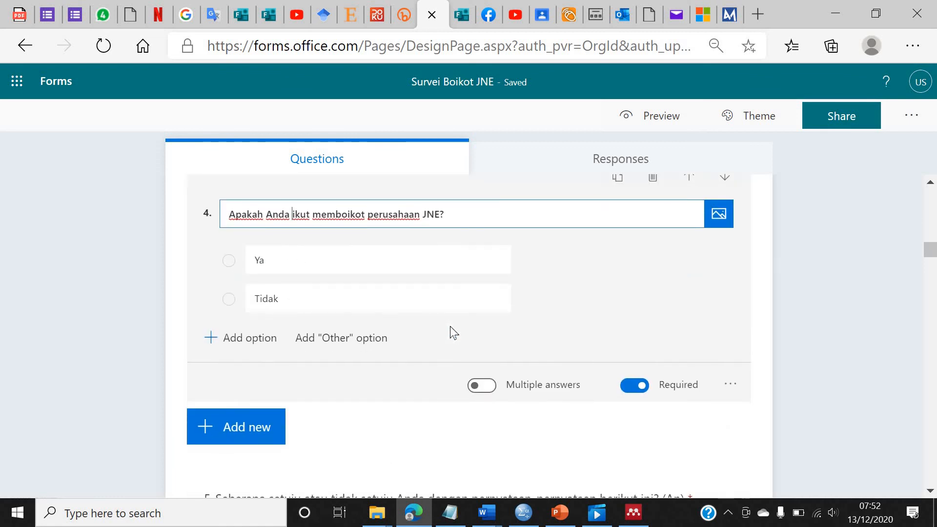
pyautogui.scroll(-2, 450, 326)
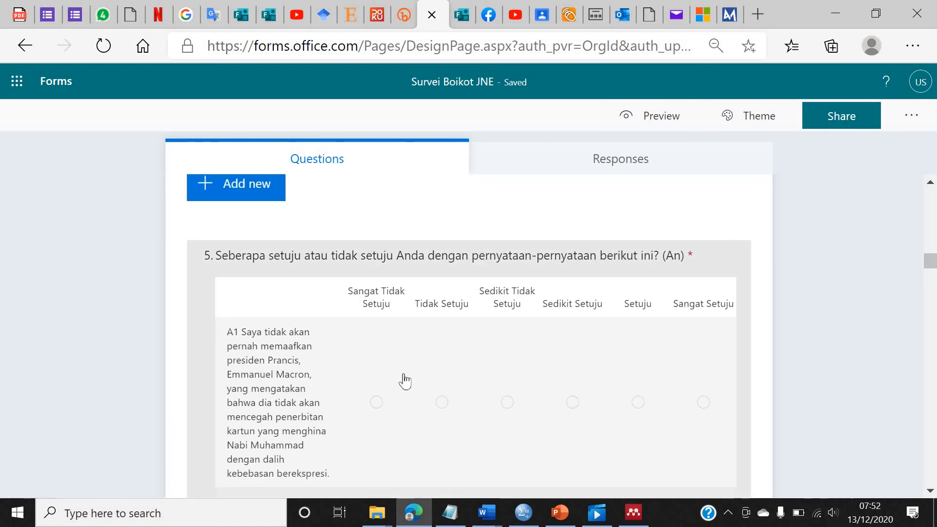
pyautogui.scroll(-2, 320, 354)
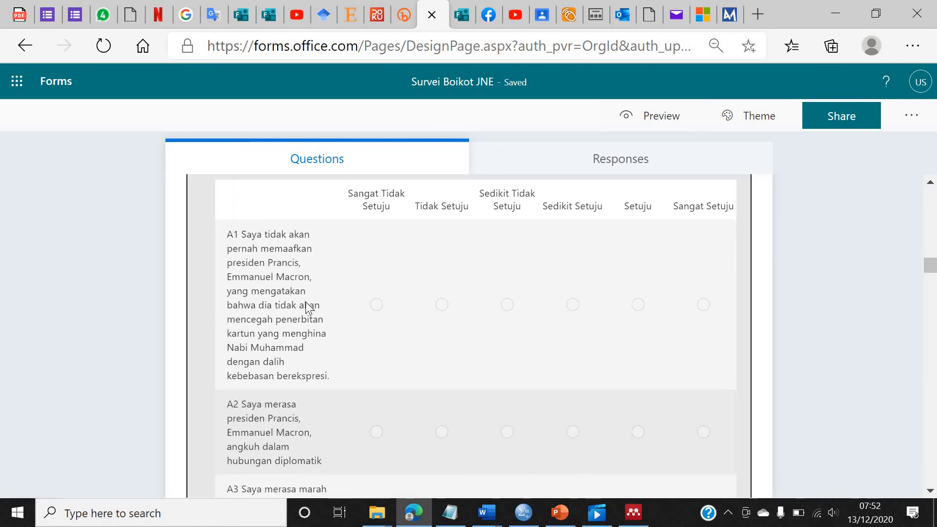
pyautogui.click(345, 243)
pyautogui.click(285, 387)
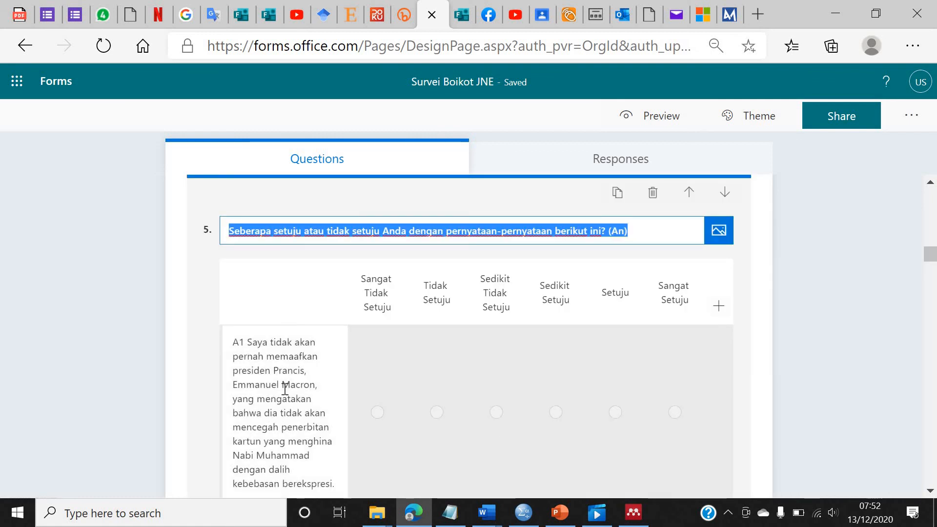
pyautogui.scroll(-1, 340, 396)
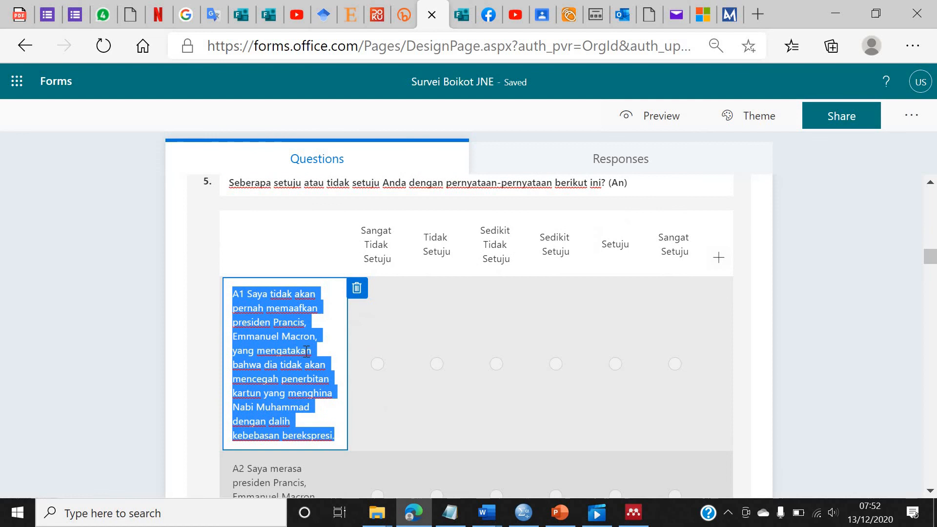
pyautogui.click(310, 320)
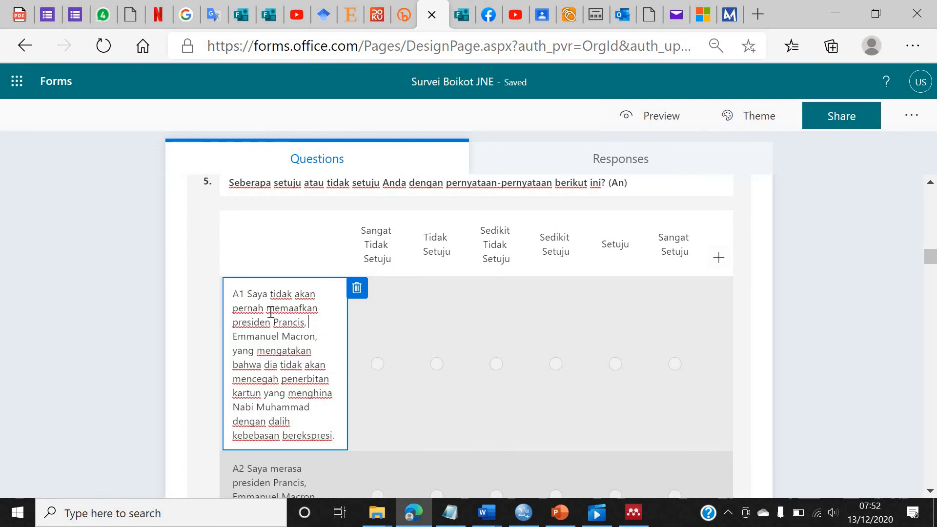
pyautogui.moveTo(287, 322); pyautogui.dragTo(332, 436)
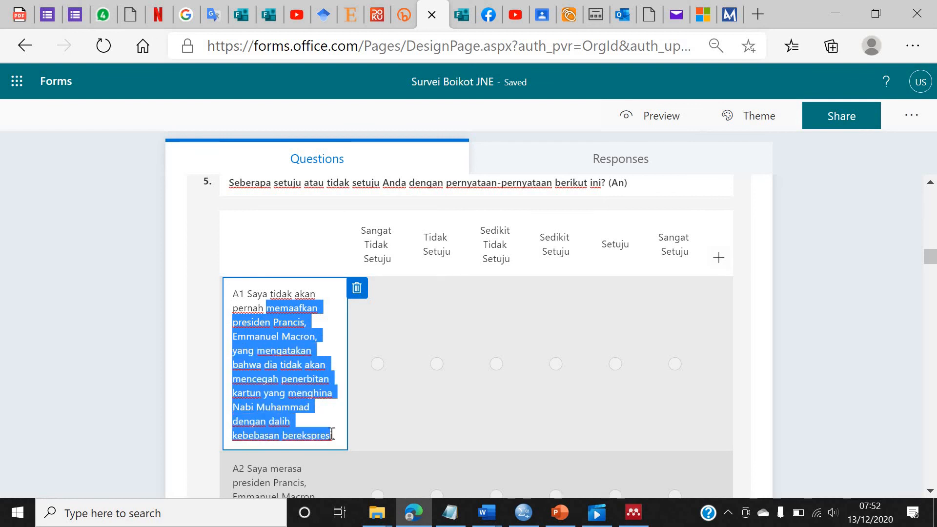
pyautogui.write('perusahaa')
pyautogui.write('n JNE')
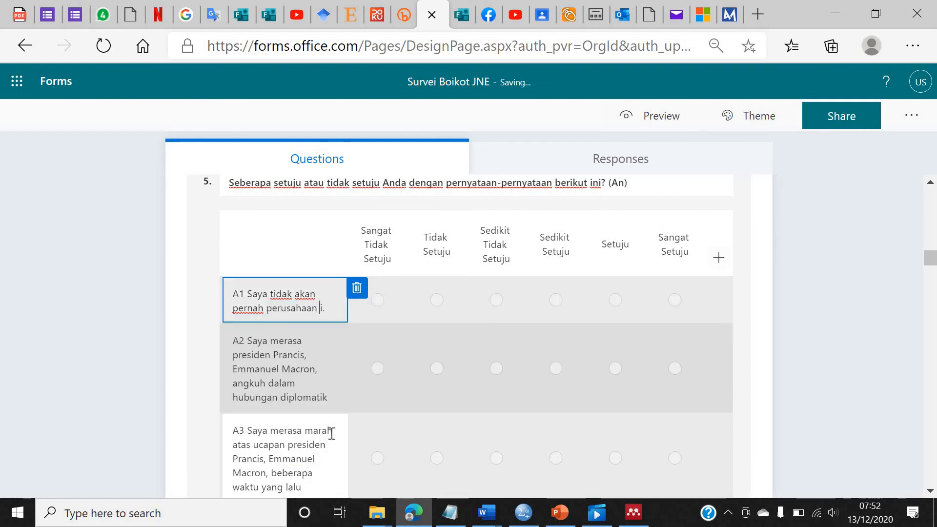
# Step: Continue statement A1 with "atas ucapan ulang tahun" and remove the leftover characters at its end
pyautogui.write(' k')
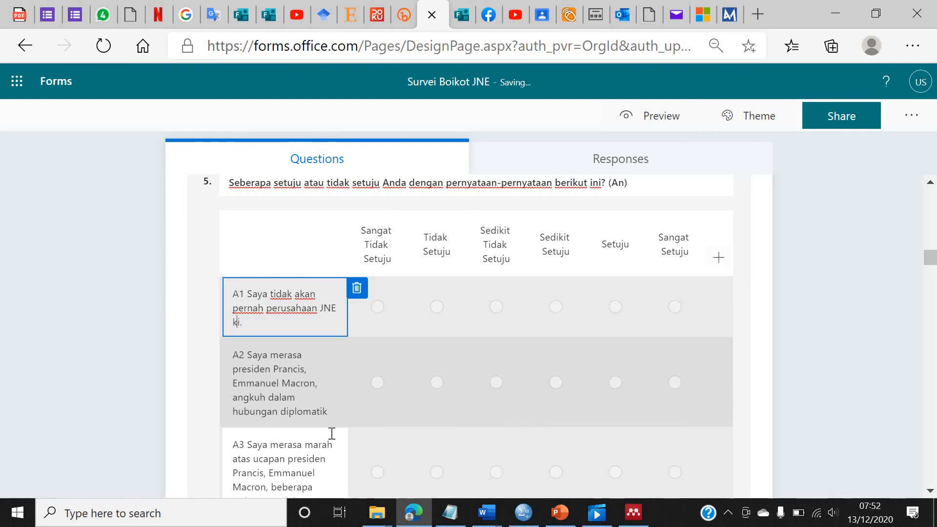
pyautogui.write('atas')
pyautogui.press('Delete')
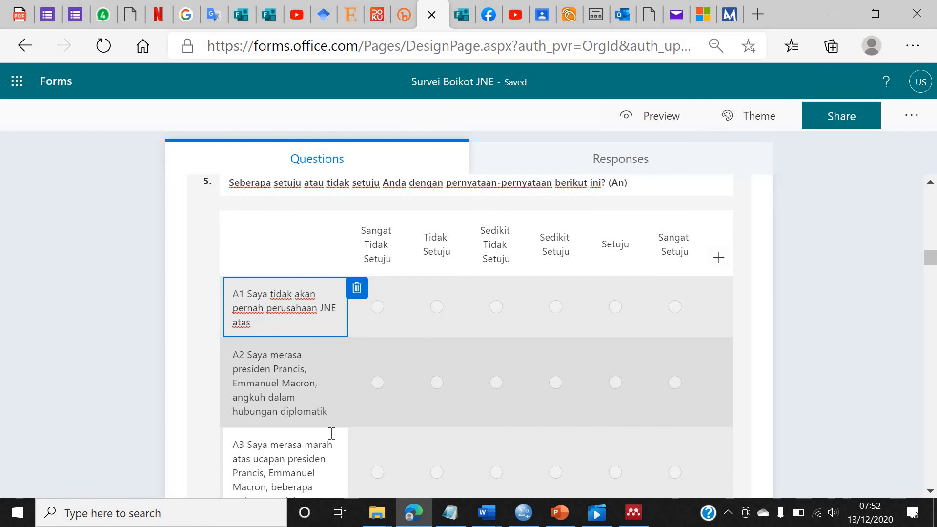
pyautogui.write('ucapan ualn')
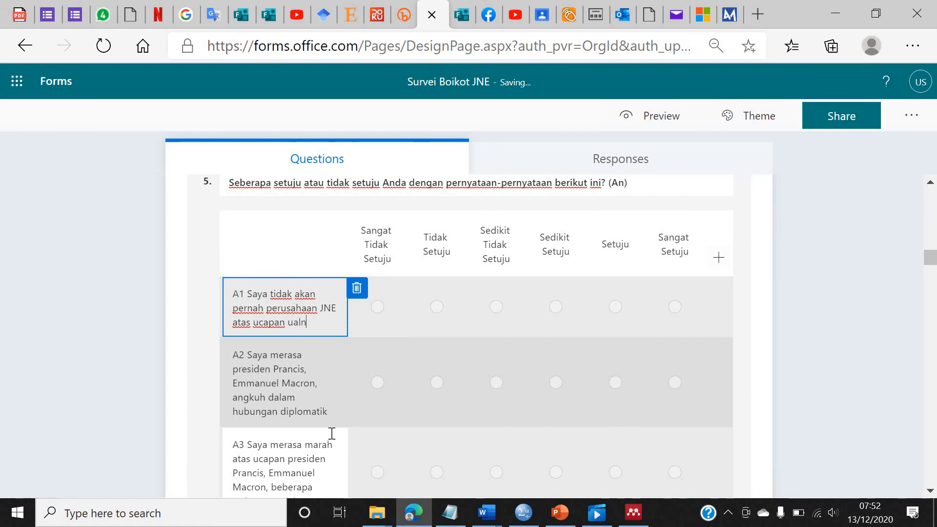
pyautogui.press('BackSpace')
pyautogui.press('BackSpace')
pyautogui.press('BackSpace')
pyautogui.write('lang tahun')
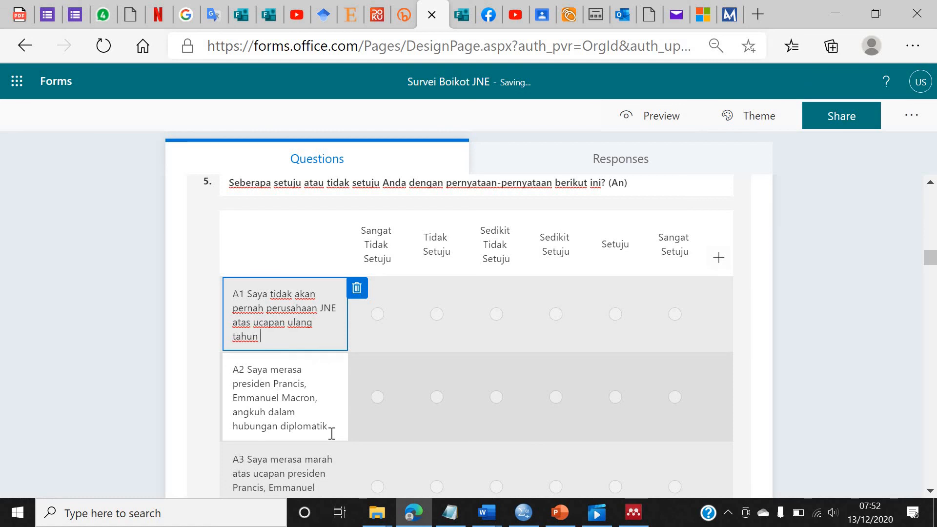
# Step: Insert "memaafkan" before "perusahaan JNE" in statement A1
pyautogui.click(268, 322)
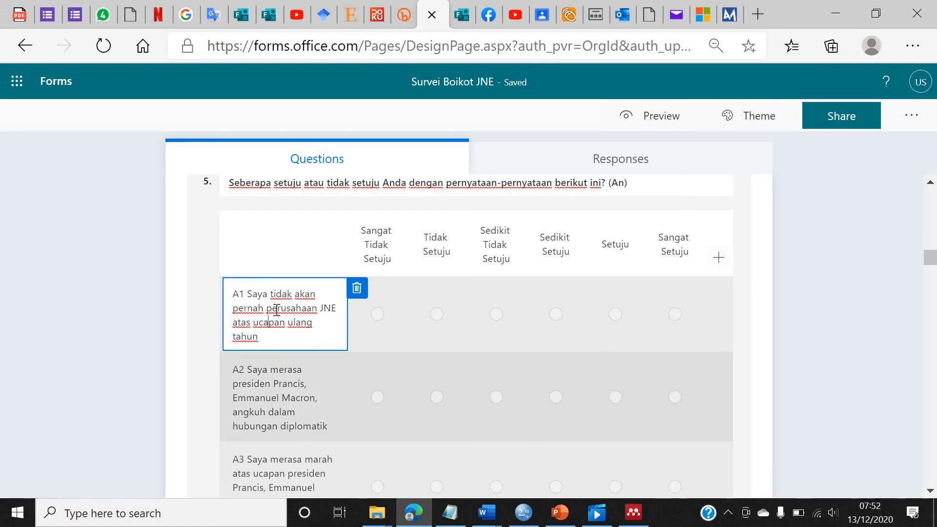
pyautogui.click(279, 312)
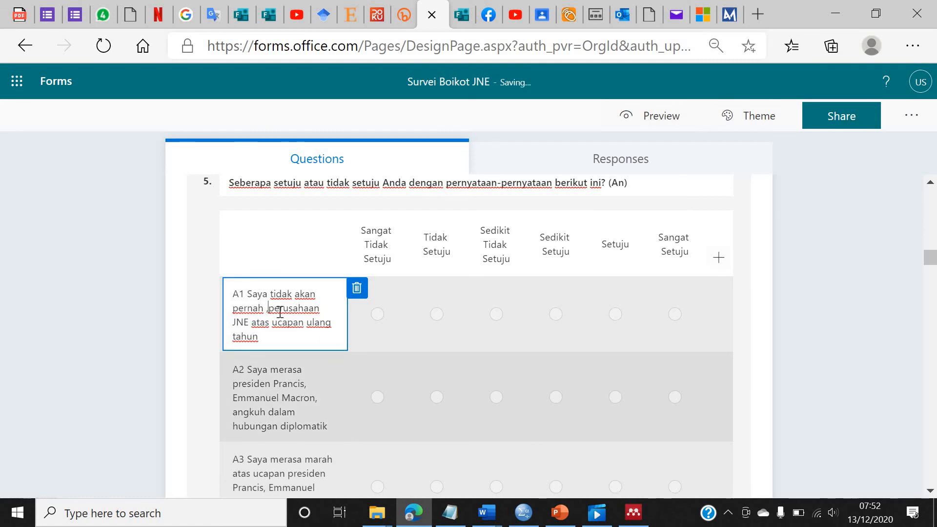
pyautogui.write('memaafkan ')
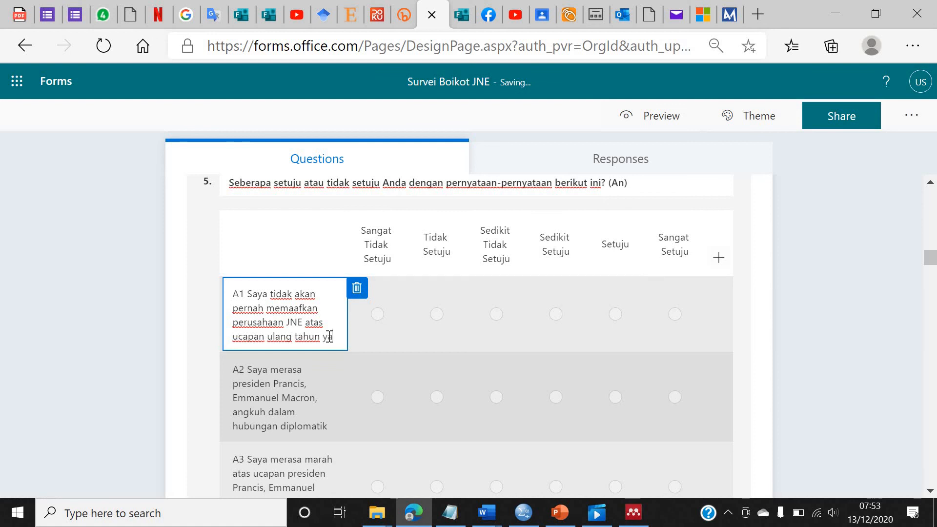
# Step: Extend the end of statement A1 with "yang disampaikan oleh tokoh-tokoh agama/politik"
pyautogui.write('ng disampaik')
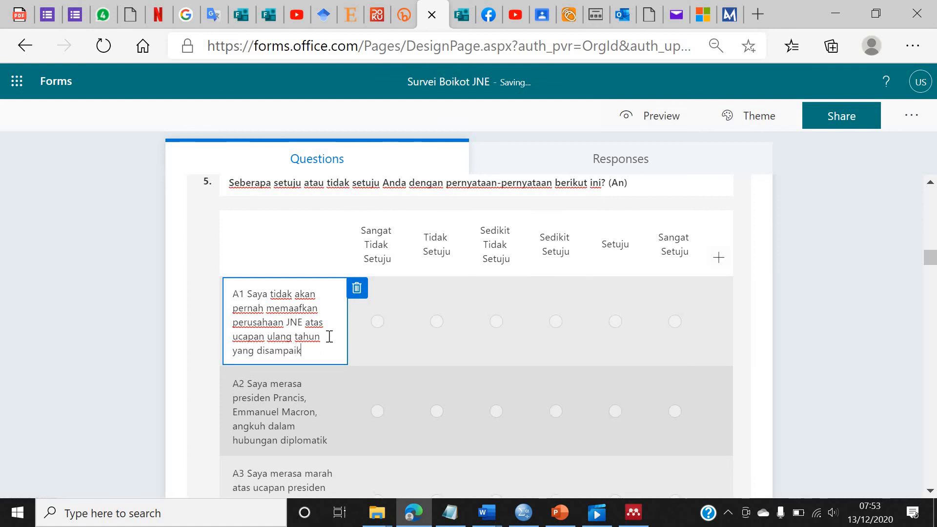
pyautogui.write('an oleh tokoh')
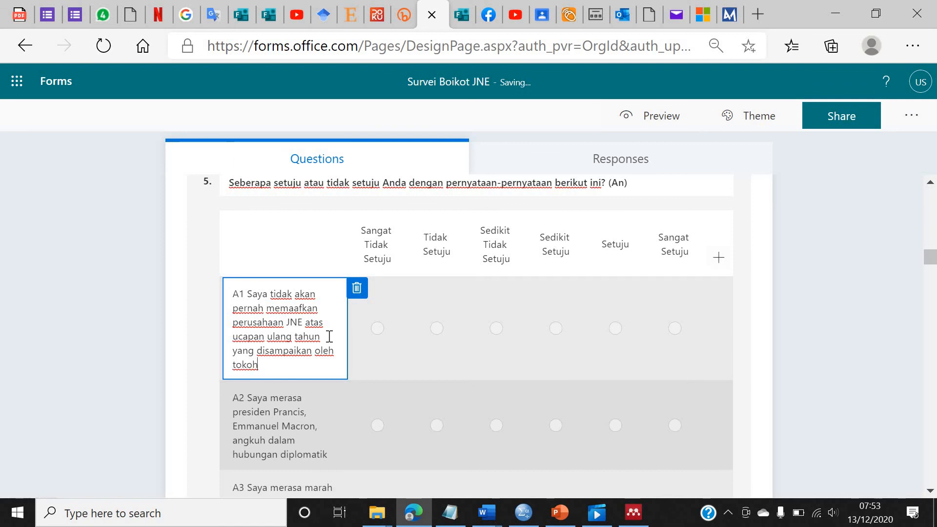
pyautogui.write('-toko')
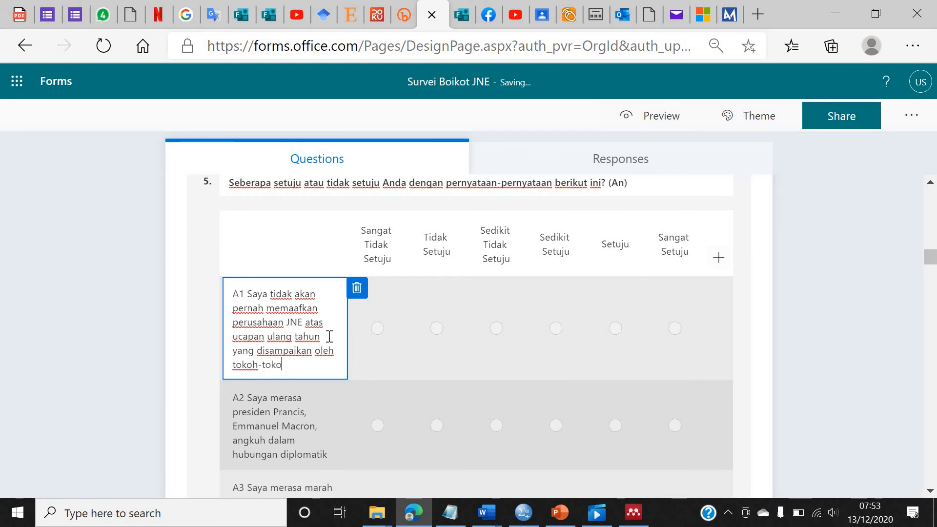
pyautogui.write('h pgama/politik')
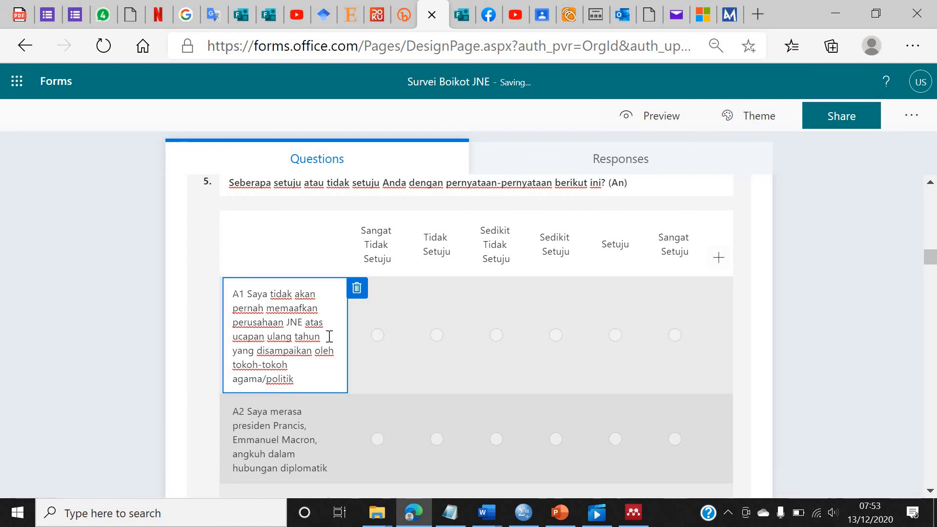
# Step: Finish statement A1 with "yang diposting pada akun Twitter perusaan JNE."
pyautogui.write(' ayng')
pyautogui.press('BackSpace')
pyautogui.press('BackSpace')
pyautogui.write('yang diposting ')
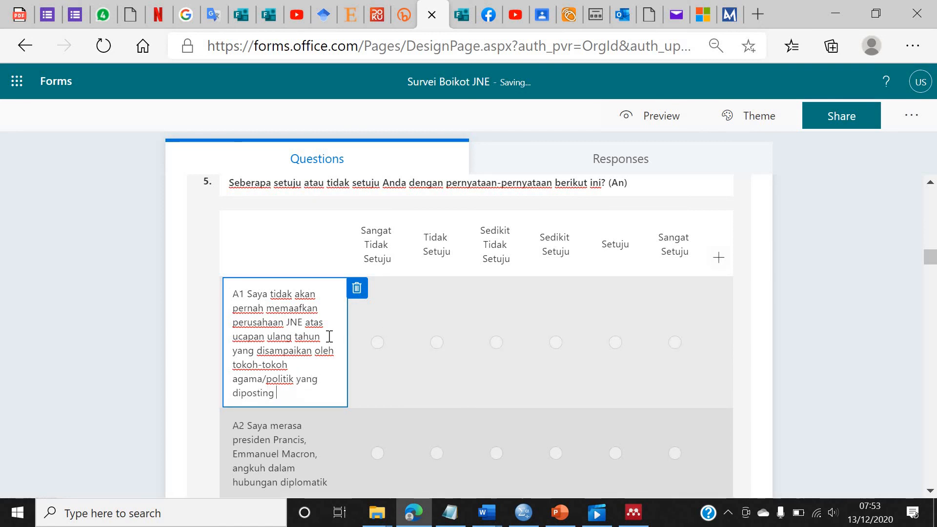
pyautogui.write('dada akun Twi')
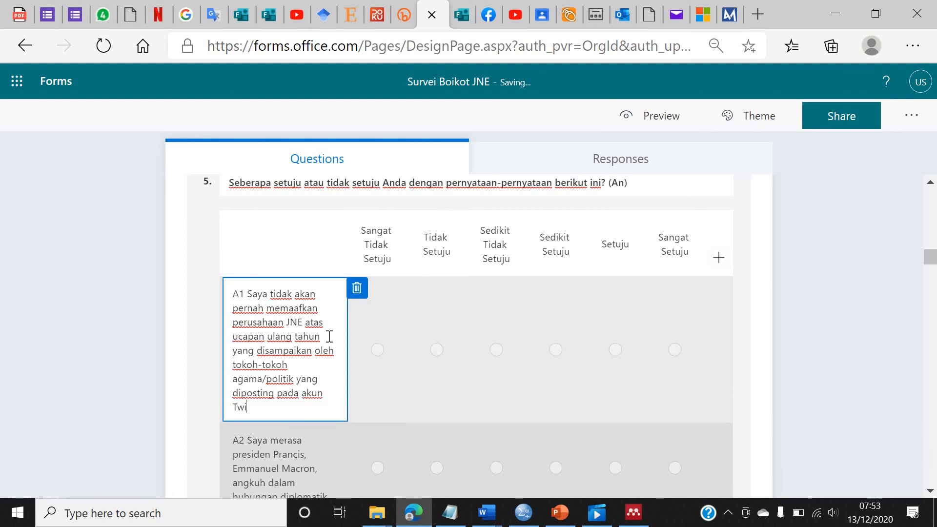
pyautogui.write('tter perusa')
pyautogui.write('an ts')
pyautogui.write('.')
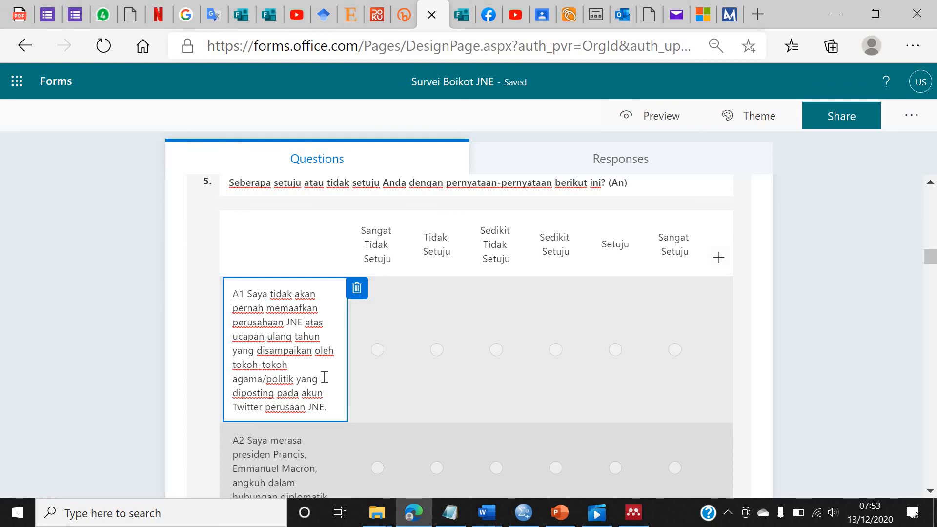
# Step: In statement A2, replace "presiden Prancis, Emmanuel Macron" with "perusahaan JNE" copied from A1, and insert "bahwa" before it
pyautogui.scroll(-1, 324, 377)
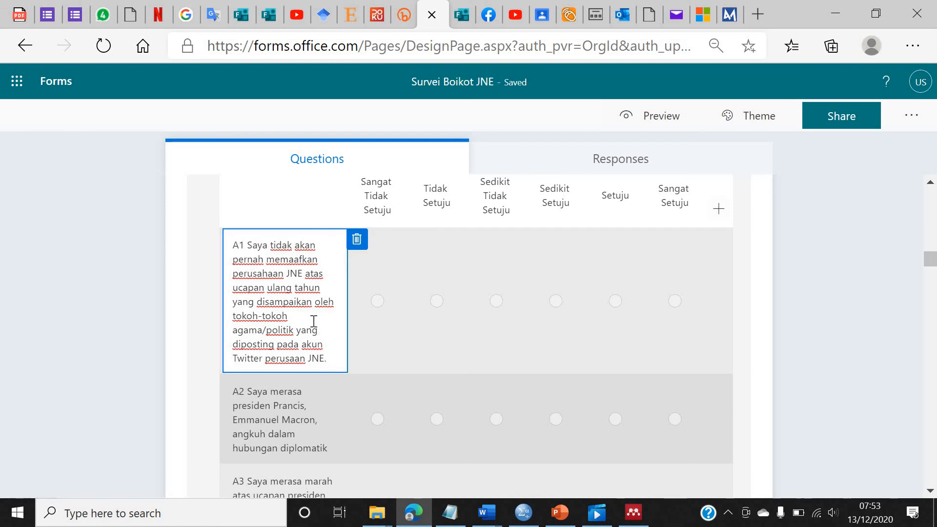
pyautogui.scroll(-2, 314, 321)
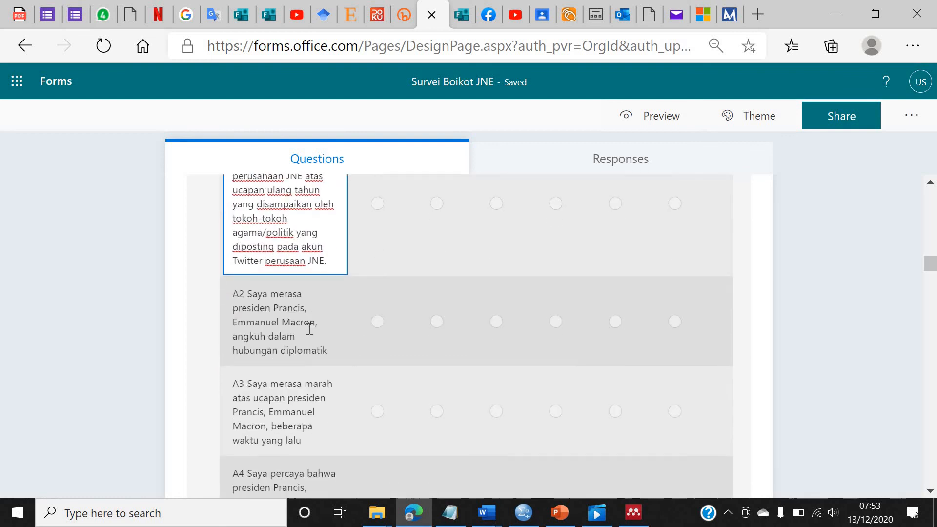
pyautogui.scroll(2, 316, 258)
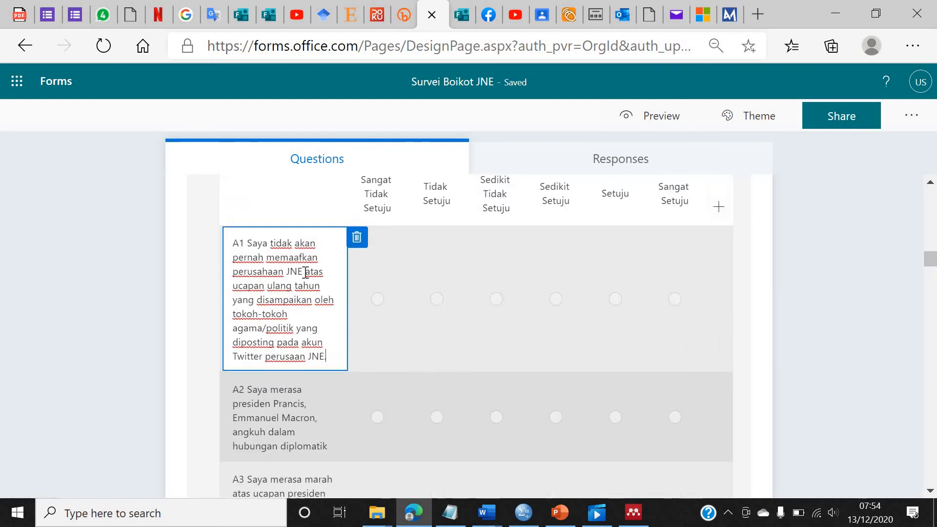
pyautogui.moveTo(303, 274); pyautogui.dragTo(233, 272)
pyautogui.hotkey('ctrl', 'c')
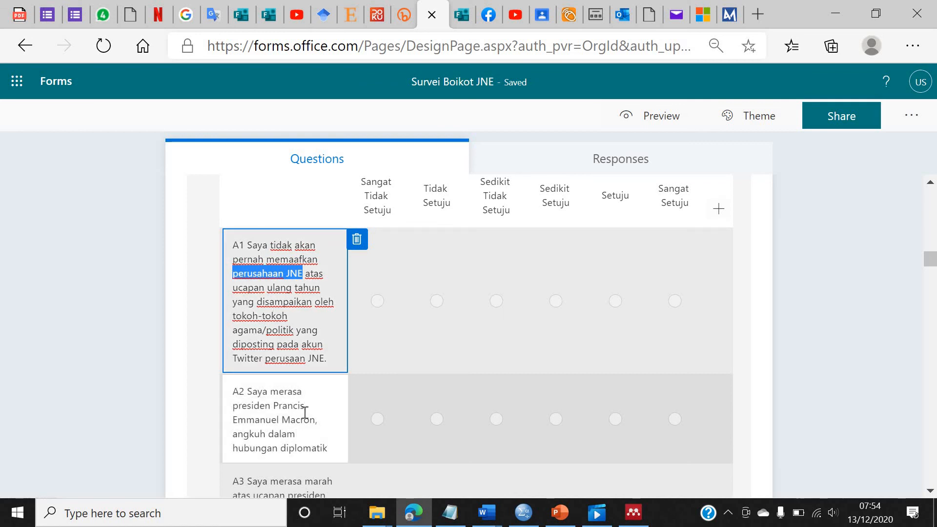
pyautogui.tripleClick(279, 405)
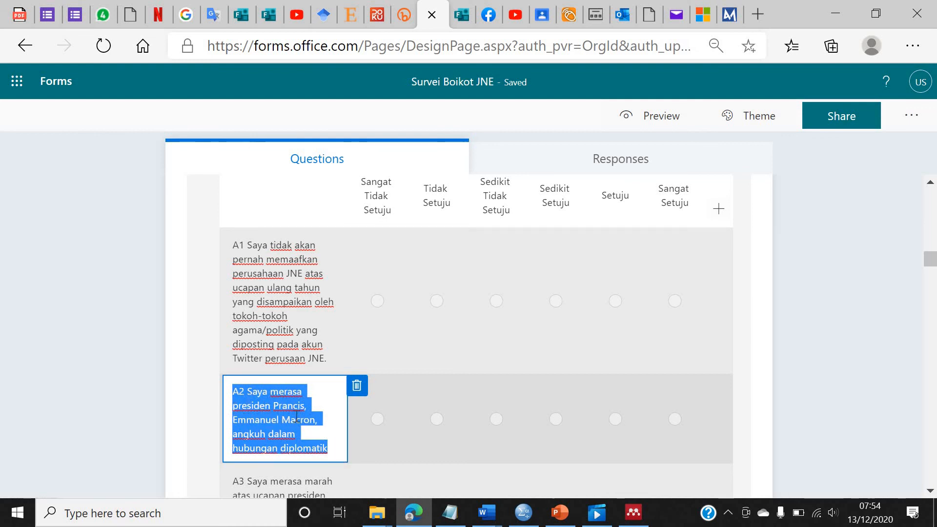
pyautogui.doubleClick(273, 416)
pyautogui.moveTo(314, 418); pyautogui.dragTo(232, 410)
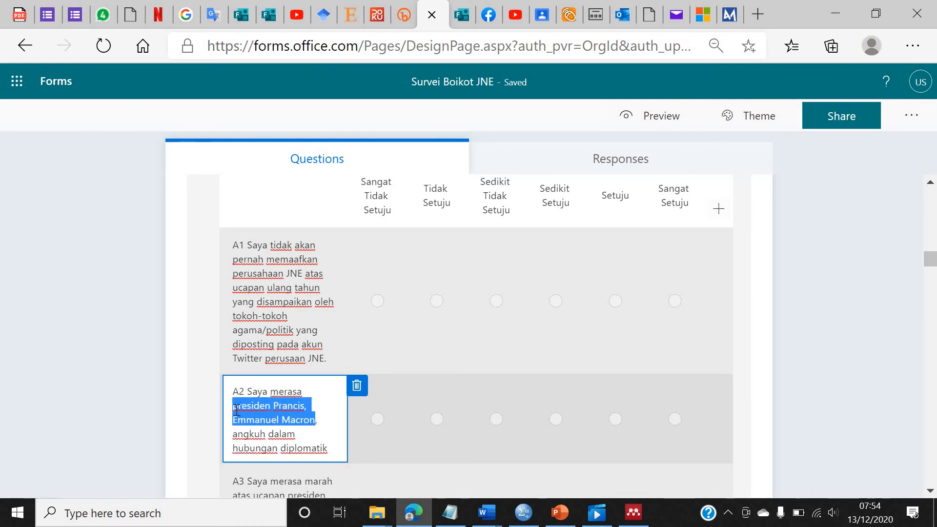
pyautogui.hotkey('ctrl', 'v')
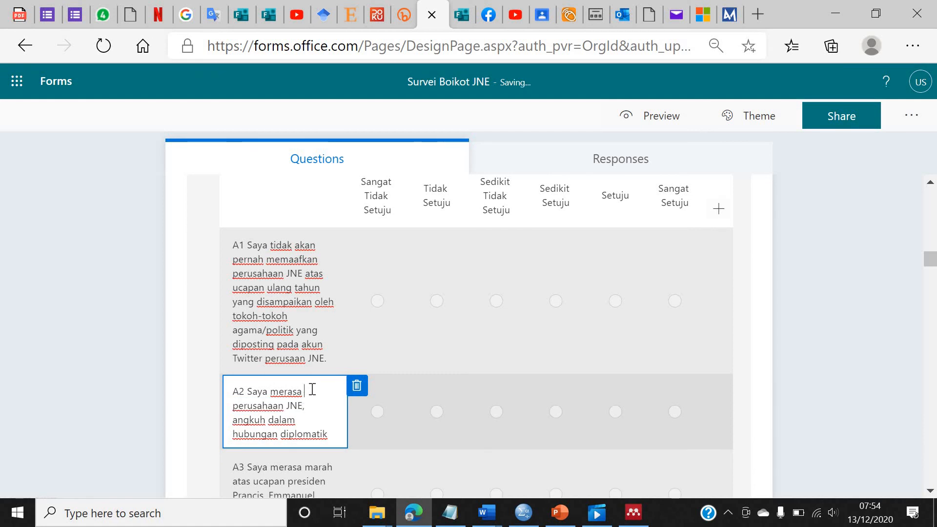
pyautogui.write('bahwa')
# Step: Replace "hubungan diplomatik" at the end of statement A2 with "berbisnis"
pyautogui.scroll(-1, 314, 422)
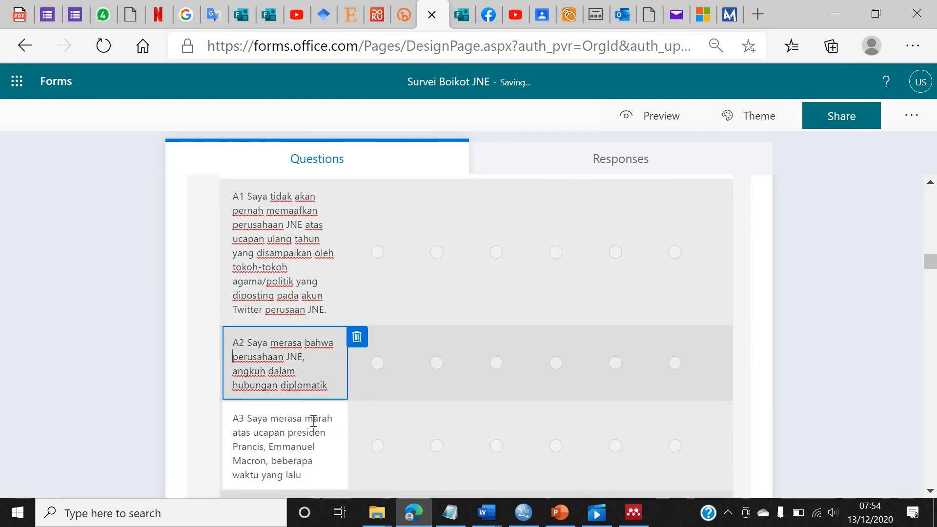
pyautogui.scroll(-1, 298, 343)
pyautogui.moveTo(340, 337); pyautogui.dragTo(224, 339)
pyautogui.write('ber')
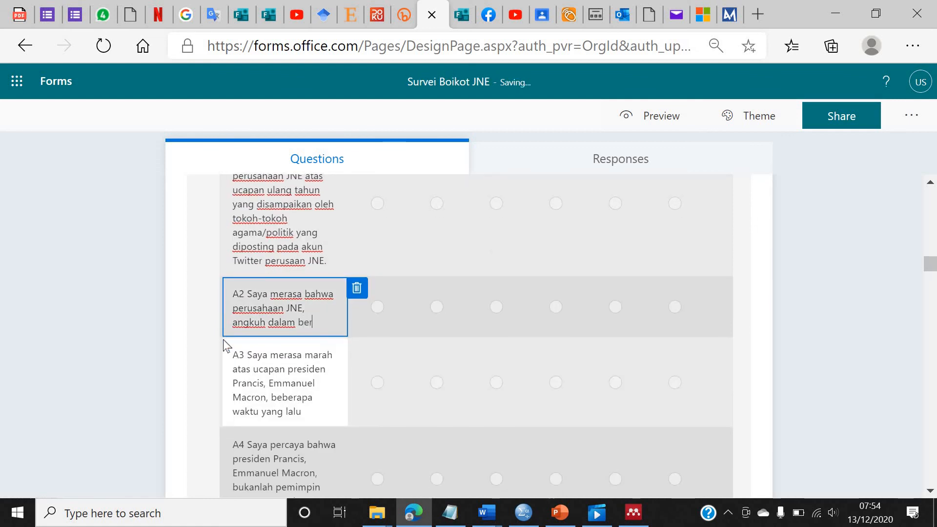
pyautogui.write('bisnis')
# Step: In statement A3, replace "ucapan presiden Prancis, Emmanuel Macron," with the copied "perusahaan JNE"
pyautogui.click(293, 387)
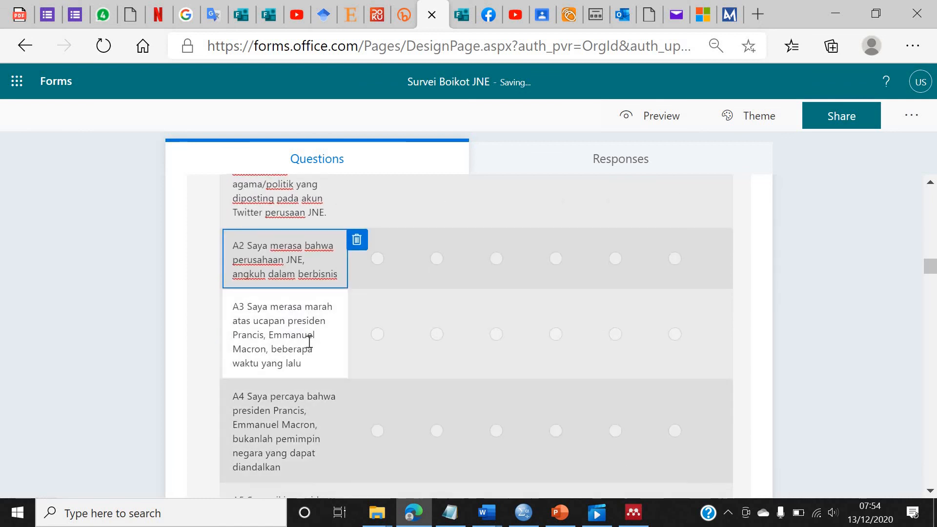
pyautogui.tripleClick(297, 333)
pyautogui.click(257, 323)
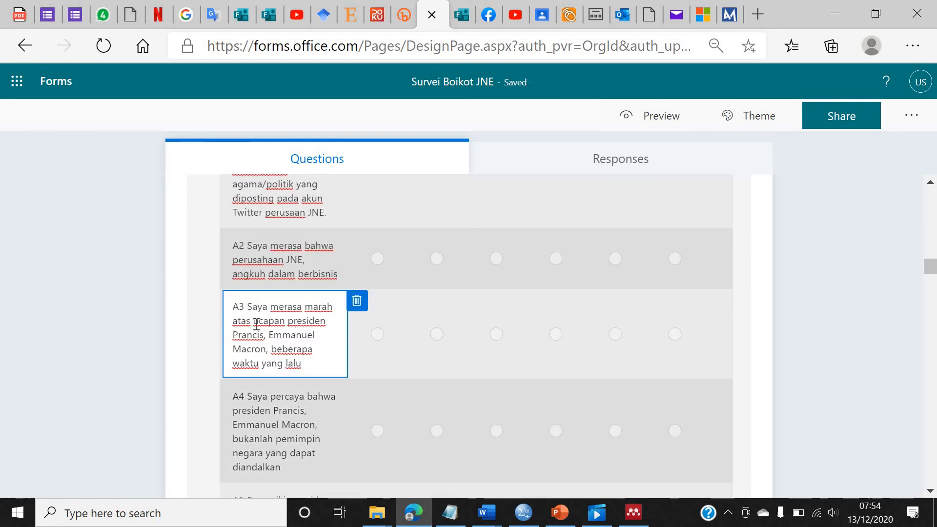
pyautogui.moveTo(257, 323); pyautogui.dragTo(269, 344)
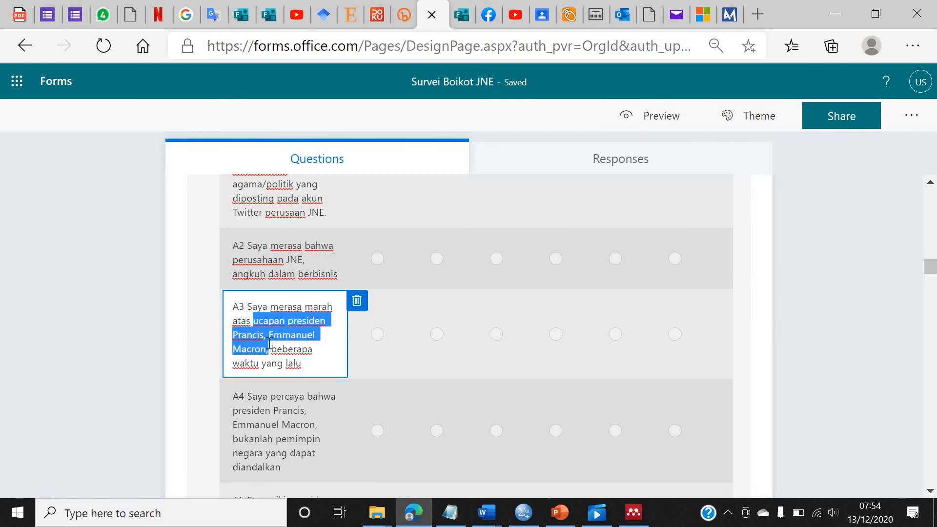
pyautogui.hotkey('ctrl', 'v')
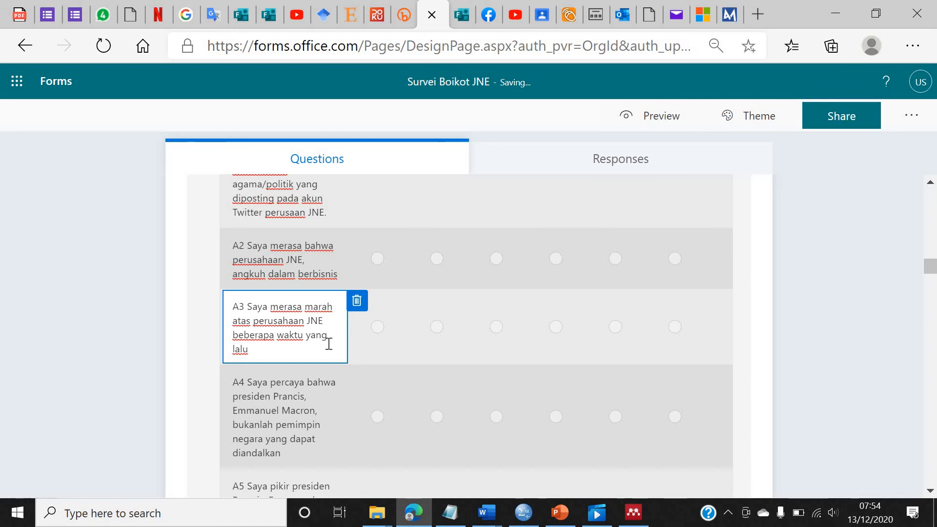
# Step: Insert "tindakan yang dilakukan oleh" before "perusahaan JNE" in statement A3 and delete the ending "beberapa waktu yang lalu"
pyautogui.hotkey('ctrl', 'Left')
pyautogui.hotkey('ctrl', 'Left')
pyautogui.write('ti')
pyautogui.write('ndakan yang di')
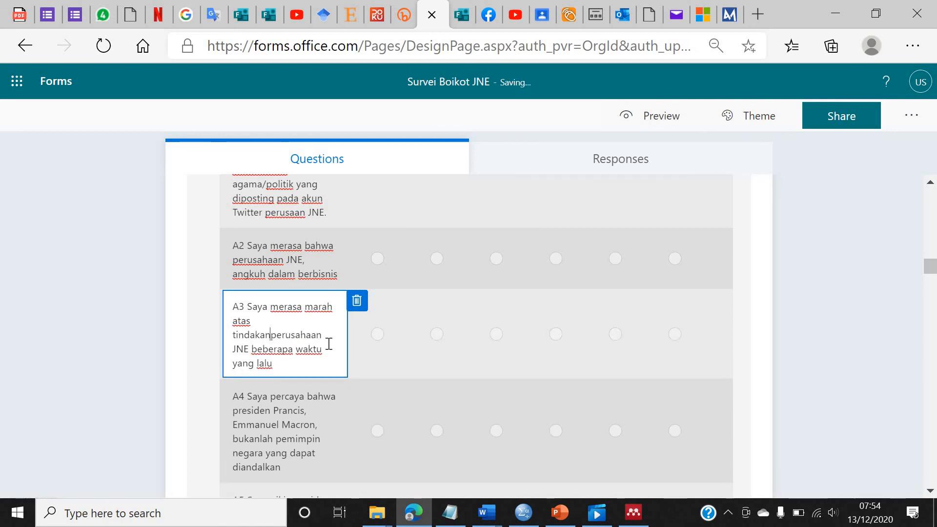
pyautogui.write('lakukan oleh')
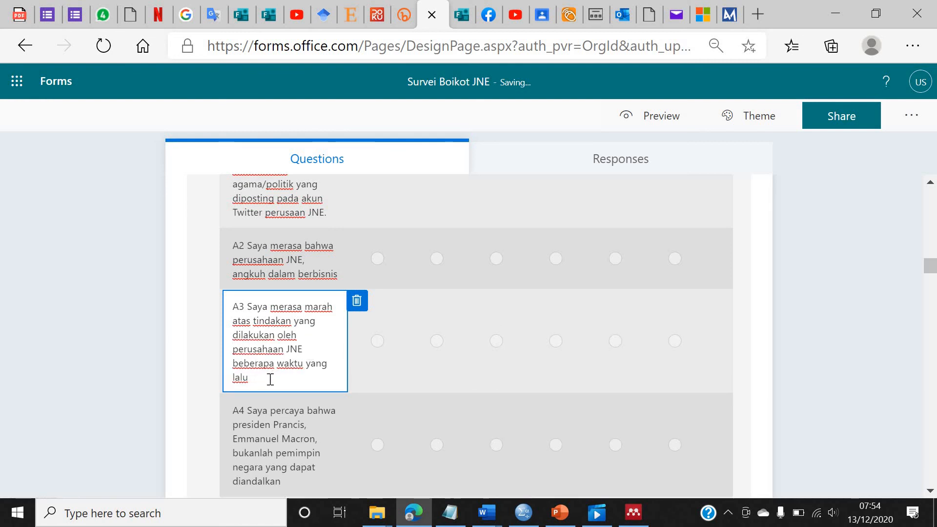
pyautogui.moveTo(248, 378); pyautogui.dragTo(230, 366)
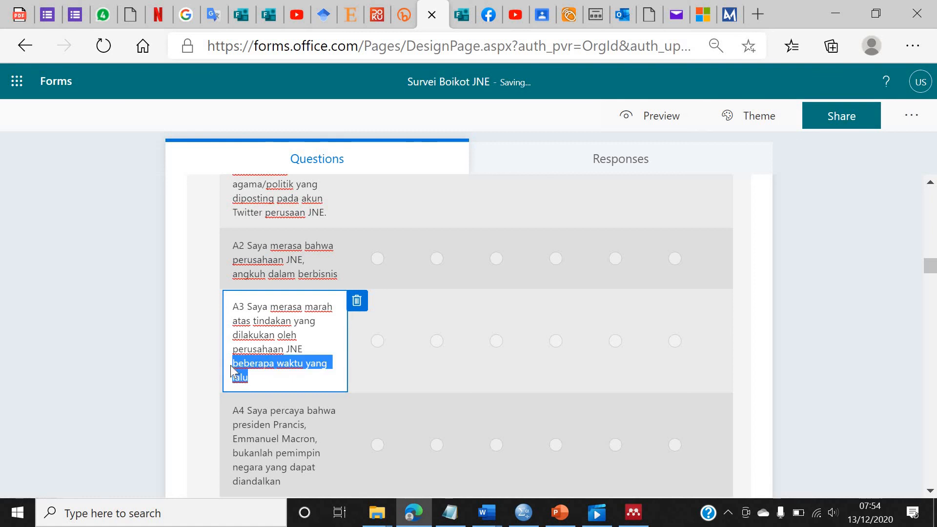
pyautogui.press('BackSpace')
# Step: In statement A4, replace "presiden Prancis, Emmanuel Macron" with the copied "perusahaan JNE", keeping the comma
pyautogui.scroll(-2, 295, 346)
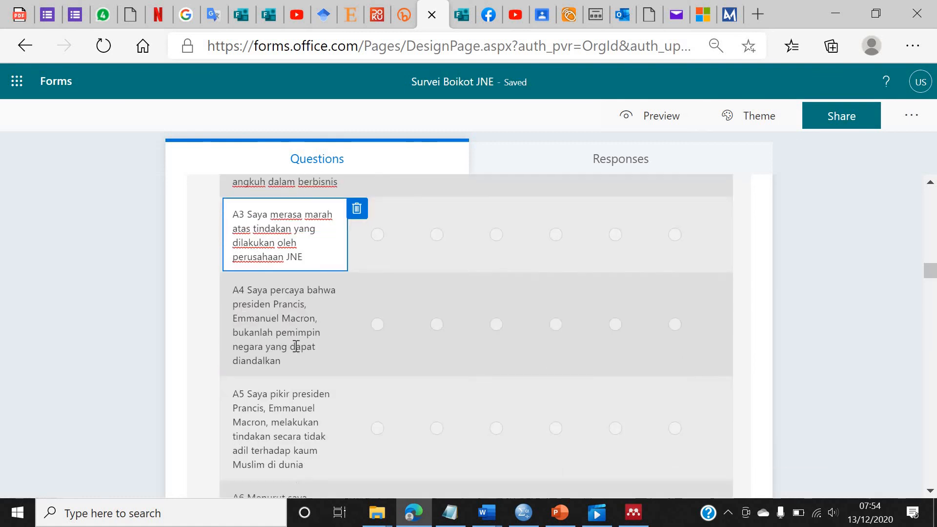
pyautogui.click(296, 347)
pyautogui.tripleClick(303, 337)
pyautogui.click(306, 326)
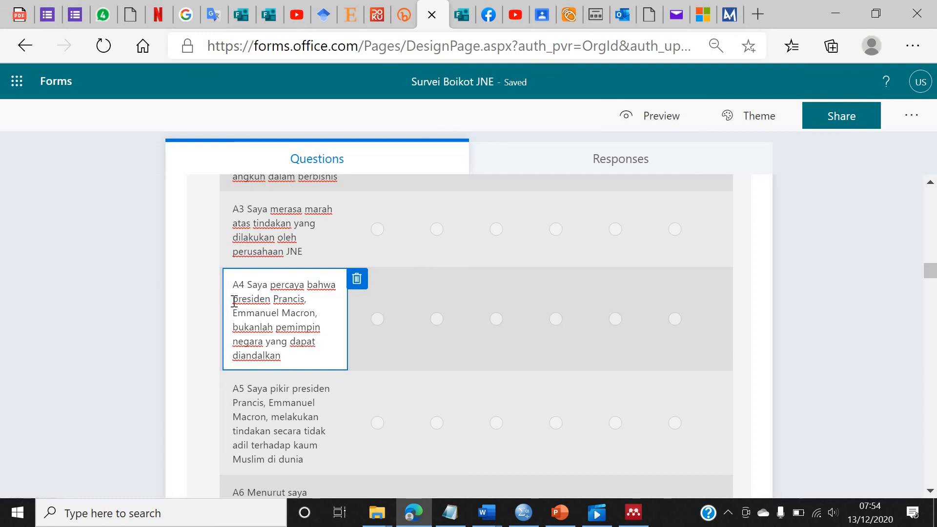
pyautogui.moveTo(234, 299); pyautogui.dragTo(323, 311)
pyautogui.hotkey('ctrl', 'v')
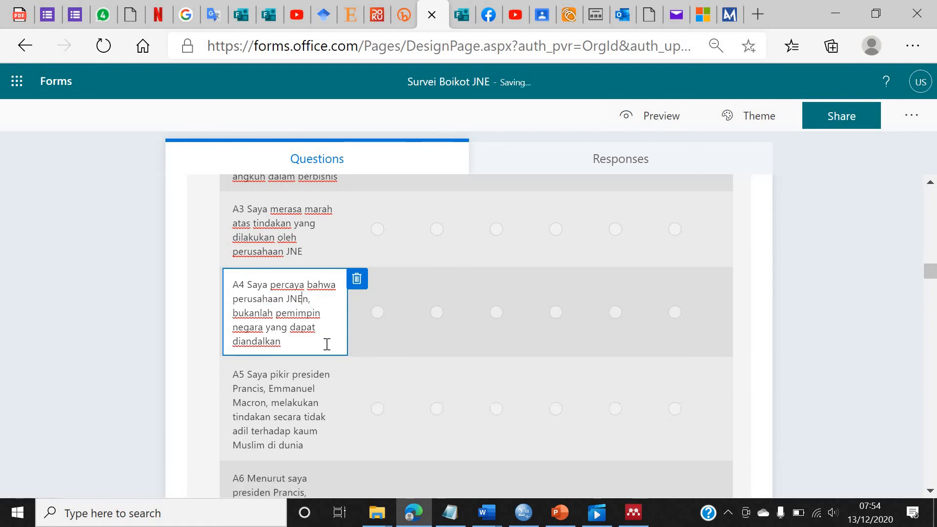
pyautogui.press('Delete')
# Step: Replace "pemimpin negara" with "perusahaan" in statement A4
pyautogui.moveTo(320, 316); pyautogui.dragTo(288, 316)
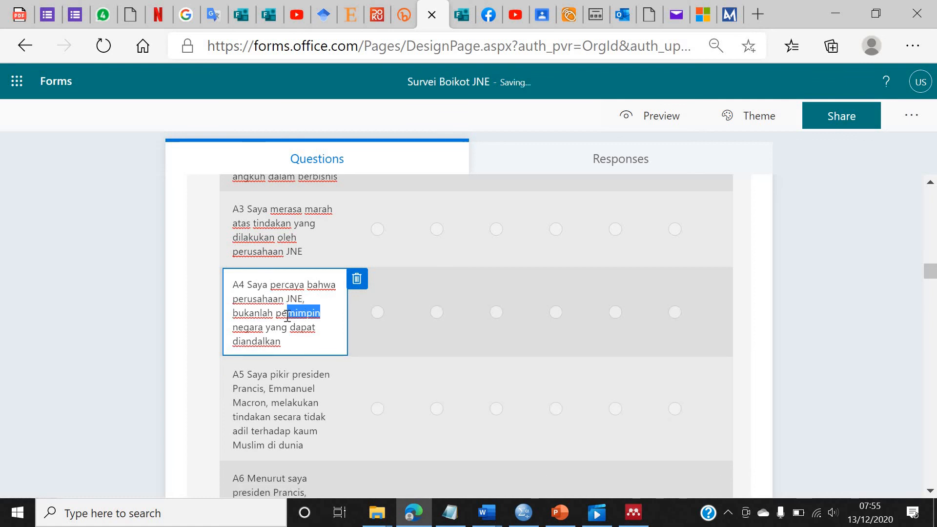
pyautogui.write('rusahaa')
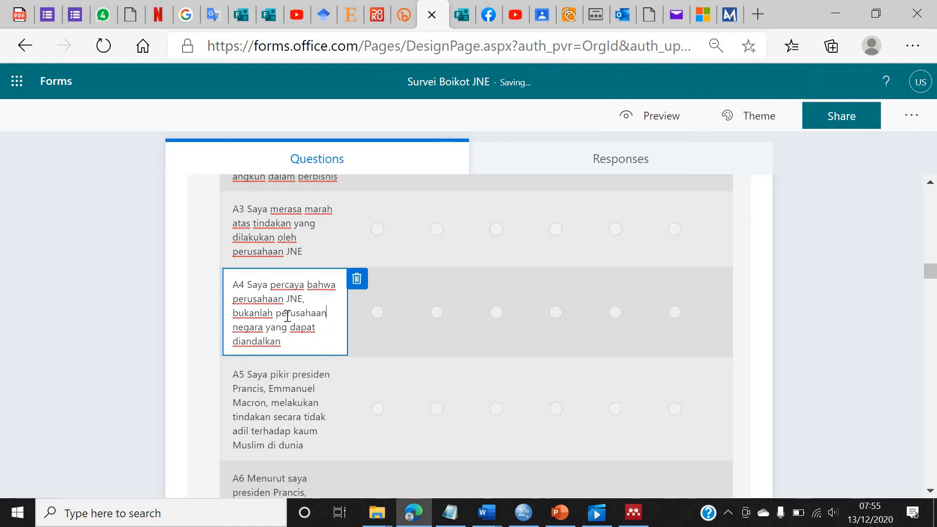
pyautogui.doubleClick(235, 326)
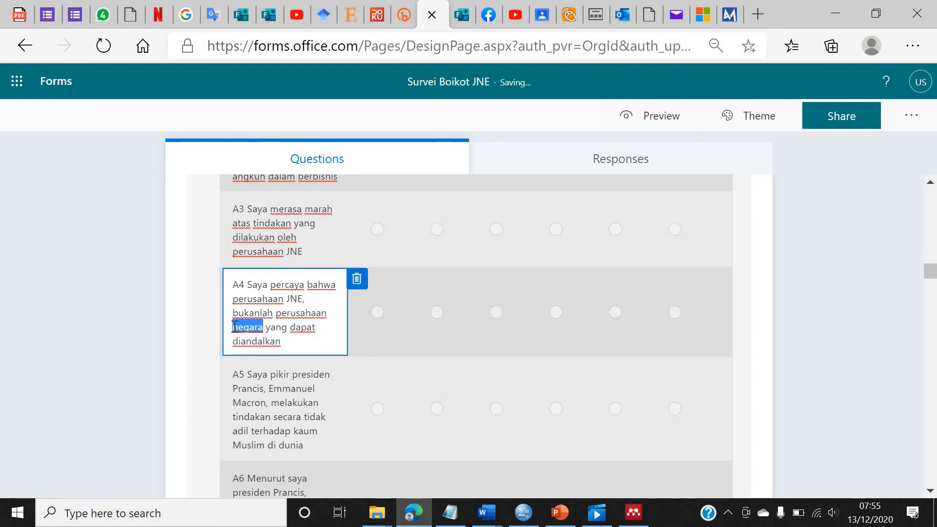
pyautogui.press('BackSpace')
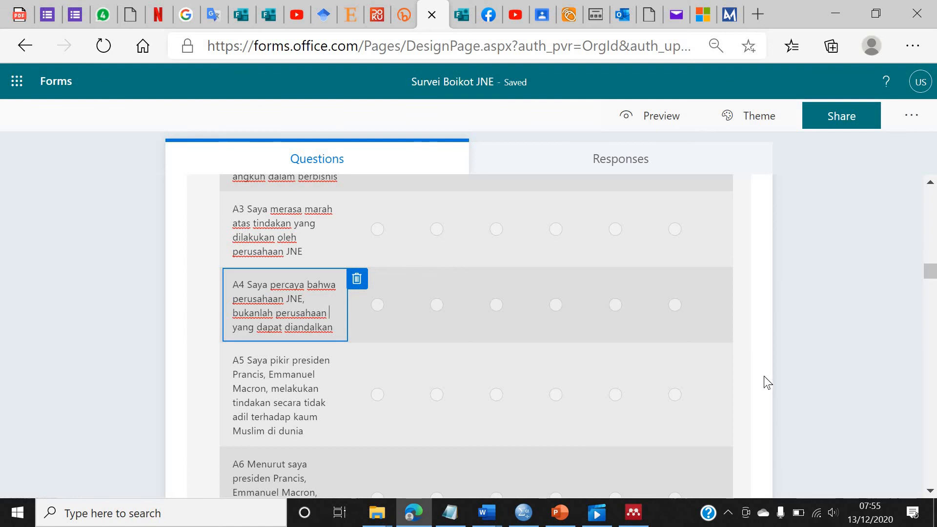
pyautogui.click(630, 373)
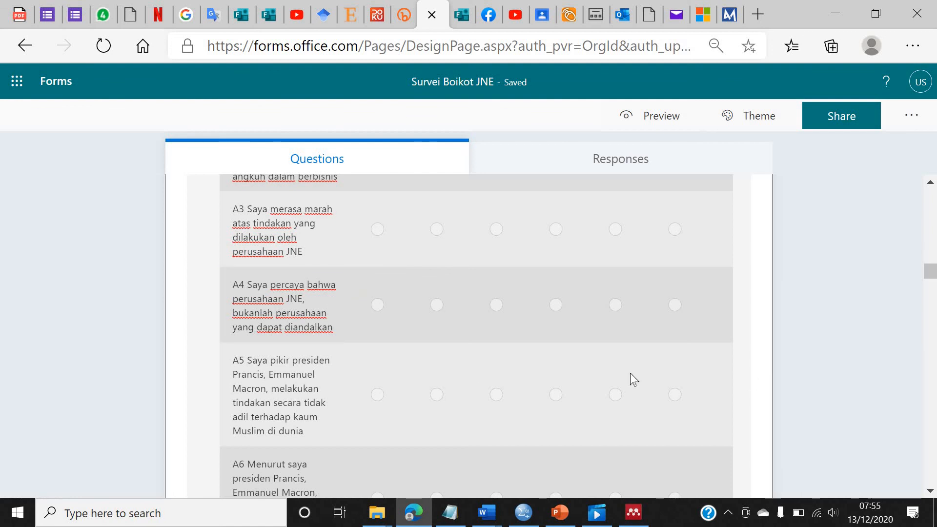
# Step: In statement A5, replace "presiden Prancis, Emmanuel Macron" with "perusahaan JNE"
pyautogui.click(308, 379)
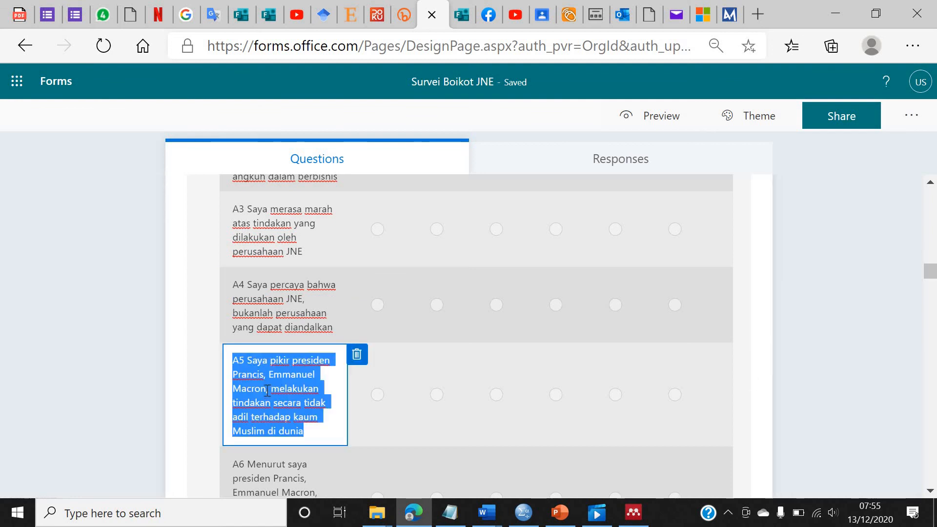
pyautogui.moveTo(267, 390); pyautogui.dragTo(240, 387)
pyautogui.moveTo(282, 362); pyautogui.dragTo(293, 358)
pyautogui.write('perusahaan JNE')
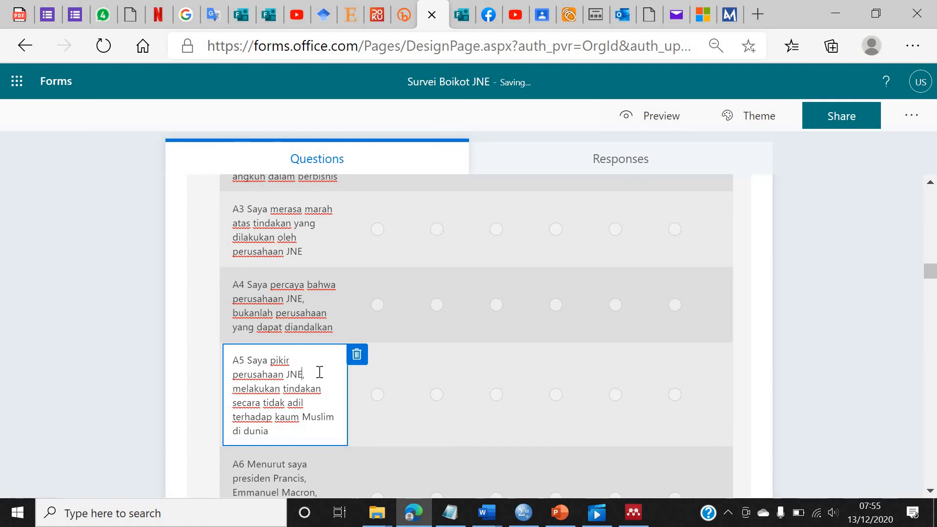
# Step: Replace "kaum Muslim di dunia" at the end of statement A5 with "sebagian konsumennya"
pyautogui.scroll(-1, 299, 381)
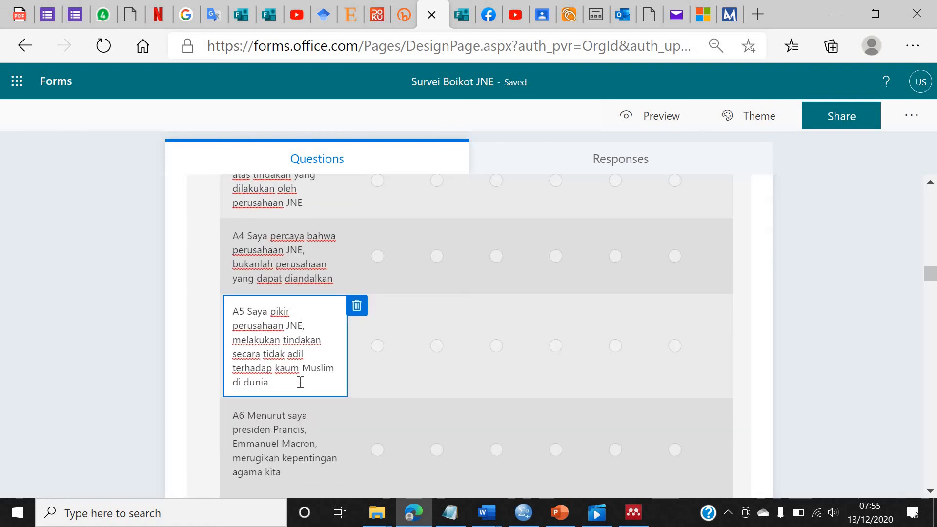
pyautogui.keyDown('shift'); pyautogui.click(278, 370); pyautogui.keyUp('shift')
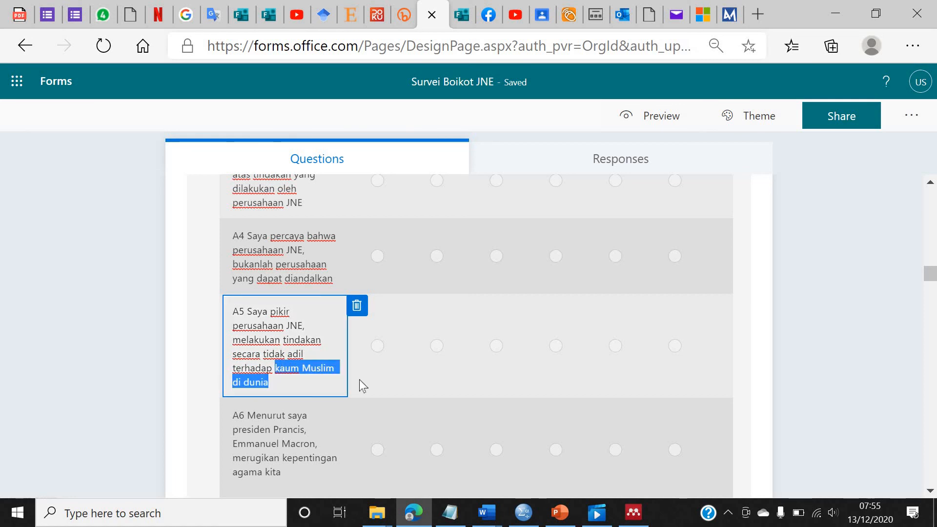
pyautogui.write('sebagian masyarak')
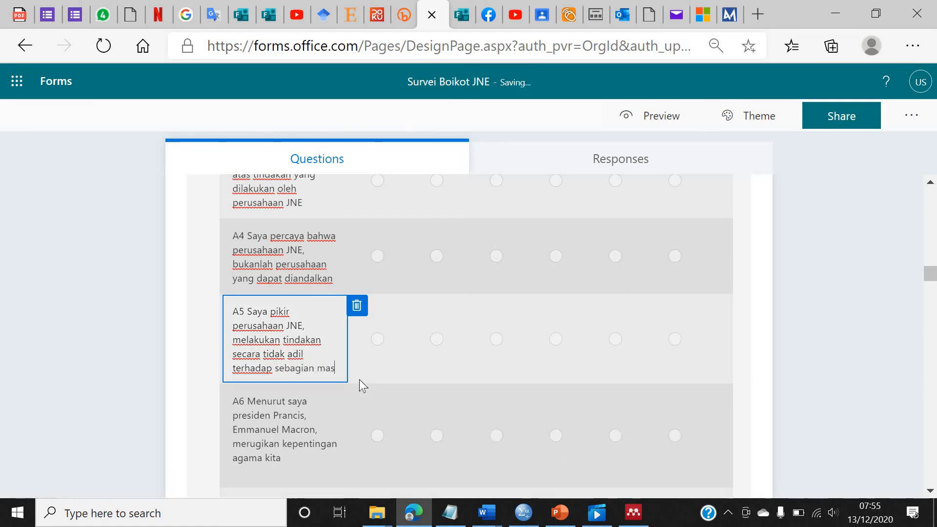
pyautogui.press('BackSpace')
pyautogui.press('BackSpace')
pyautogui.press('BackSpace')
pyautogui.press('BackSpace')
pyautogui.press('BackSpace')
pyautogui.press('BackSpace')
pyautogui.press('BackSpace')
pyautogui.press('BackSpace')
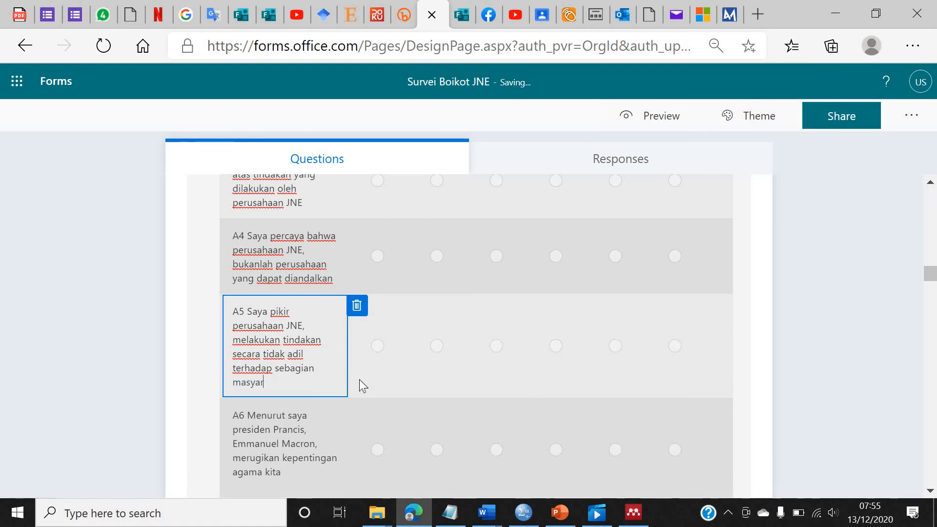
pyautogui.write('konsumennya')
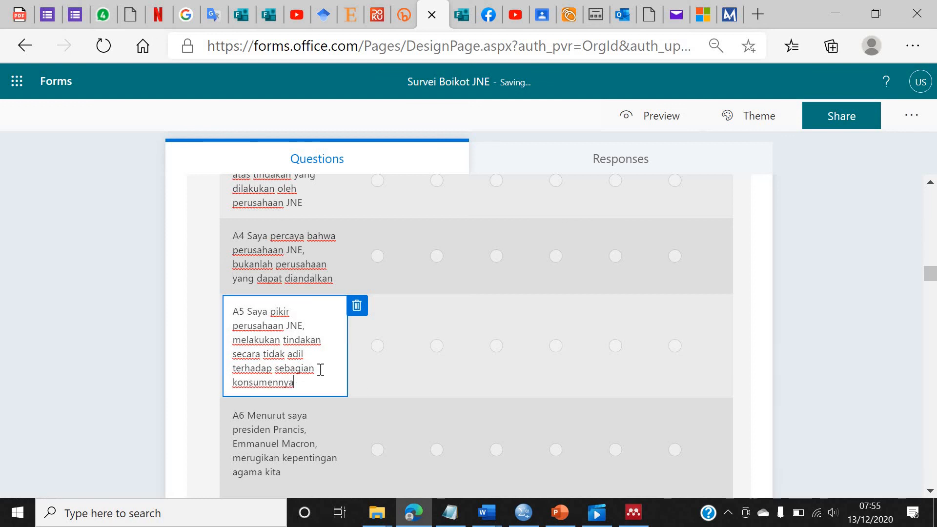
# Step: In statement A6, replace "presiden Prancis, Emmanuel Macron," with "perusahaan JNE"
pyautogui.scroll(-1, 321, 370)
pyautogui.scroll(-1, 314, 362)
pyautogui.click(303, 336)
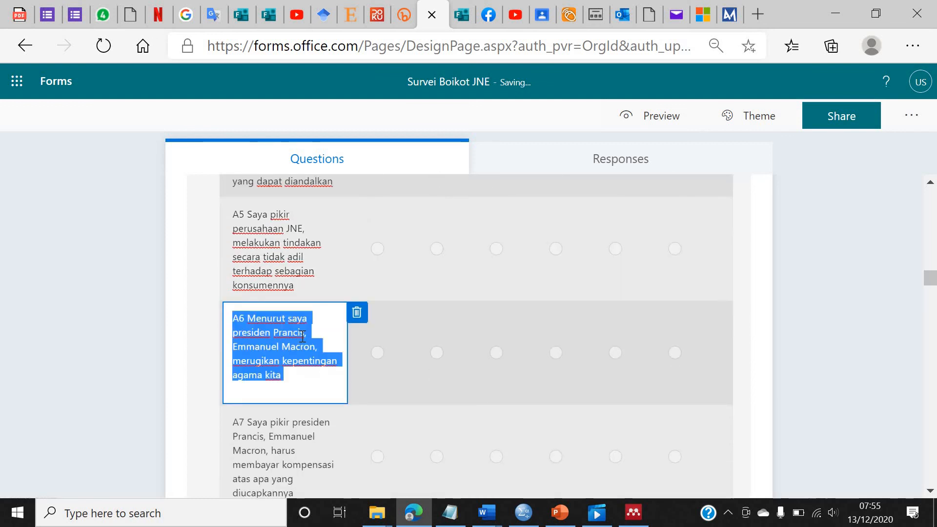
pyautogui.click(303, 337)
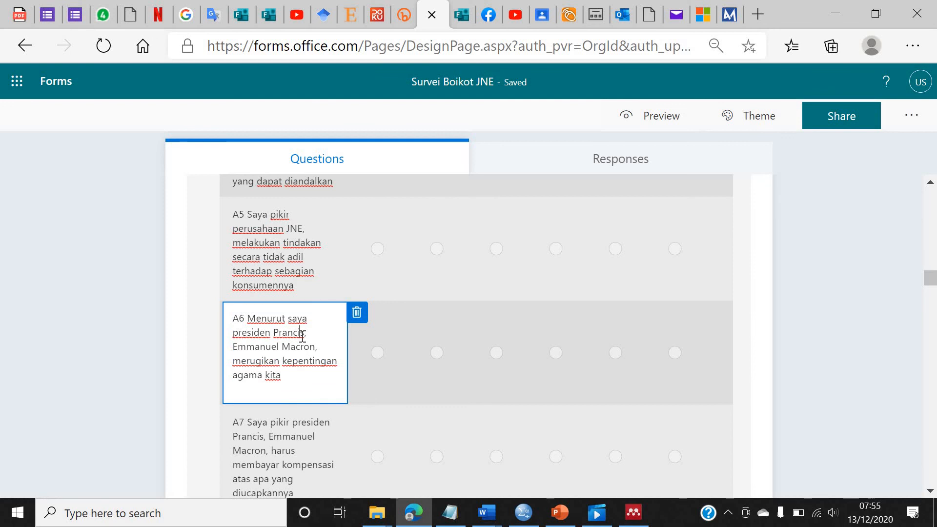
pyautogui.write(',')
pyautogui.moveTo(309, 333); pyautogui.dragTo(238, 332)
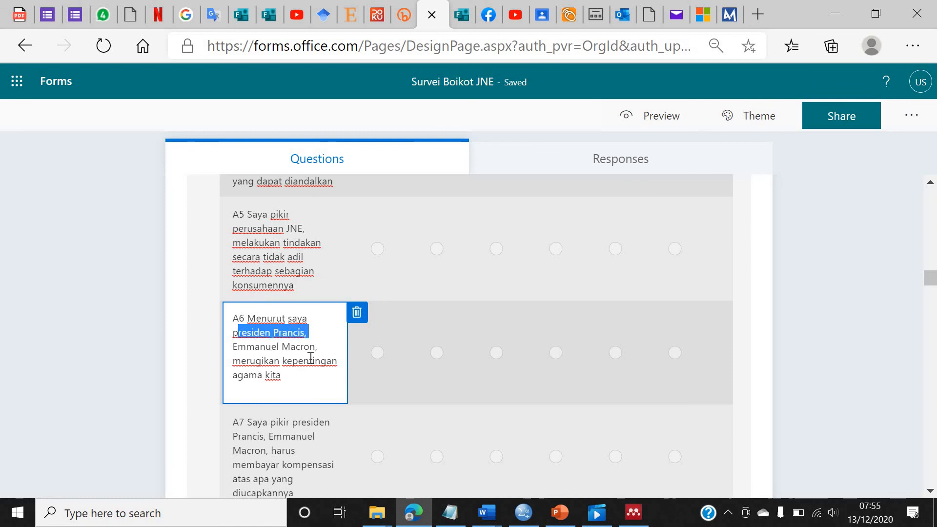
pyautogui.moveTo(321, 350); pyautogui.dragTo(234, 334)
pyautogui.write('perusahaan JNE')
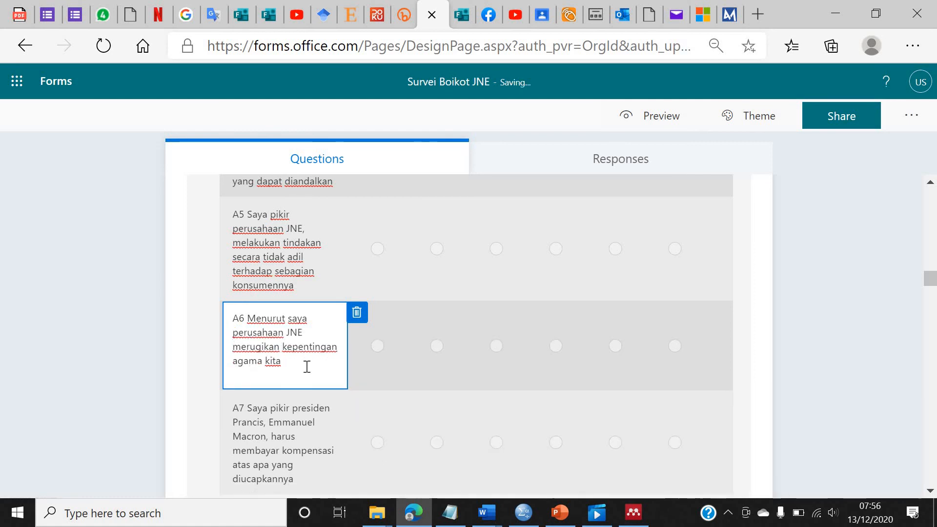
# Step: Replace "agama kita" at the end of statement A6 with "sebagian konsumen"
pyautogui.moveTo(281, 362); pyautogui.dragTo(234, 361)
pyautogui.write('konsumen')
pyautogui.click(233, 361)
pyautogui.write('sebagian')
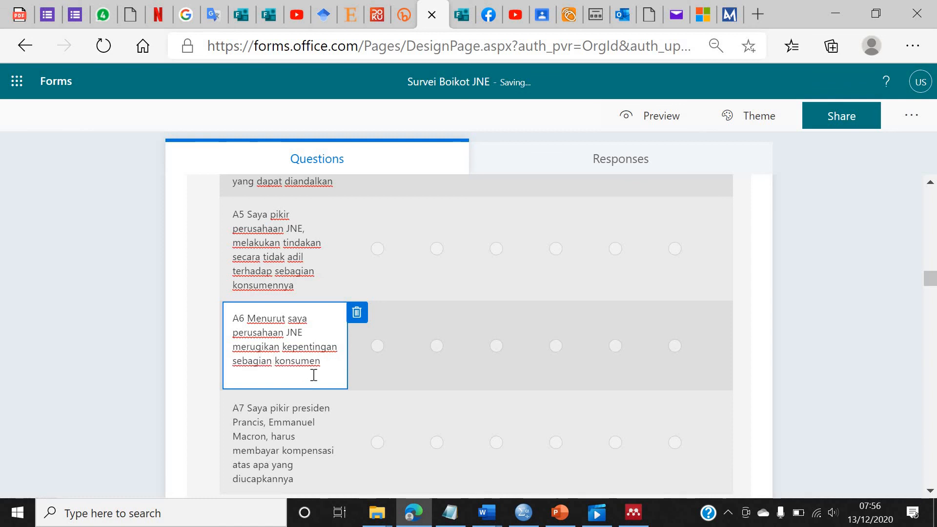
# Step: In statement A7, replace "presiden Prancis, Emmanuel Macron," with "perusahaan JNE" and "diucapkannya" with "dilakukannya"
pyautogui.scroll(-2, 314, 374)
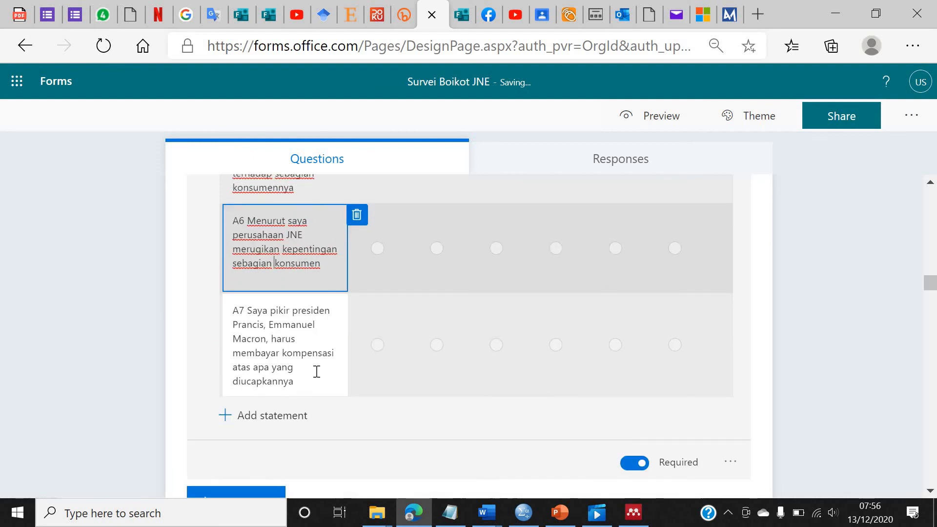
pyautogui.click(307, 355)
pyautogui.click(305, 338)
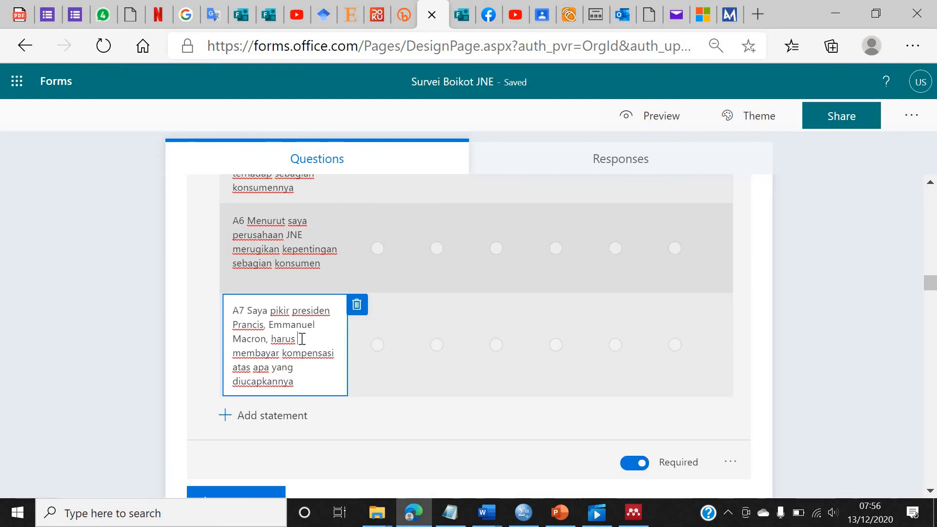
pyautogui.moveTo(295, 310); pyautogui.dragTo(269, 335)
pyautogui.write('perusahaan JNE')
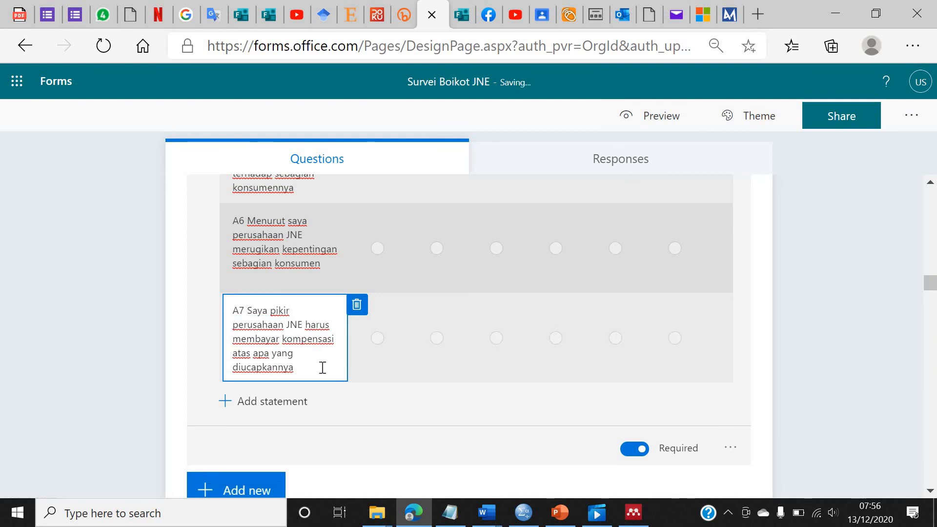
pyautogui.doubleClick(245, 368)
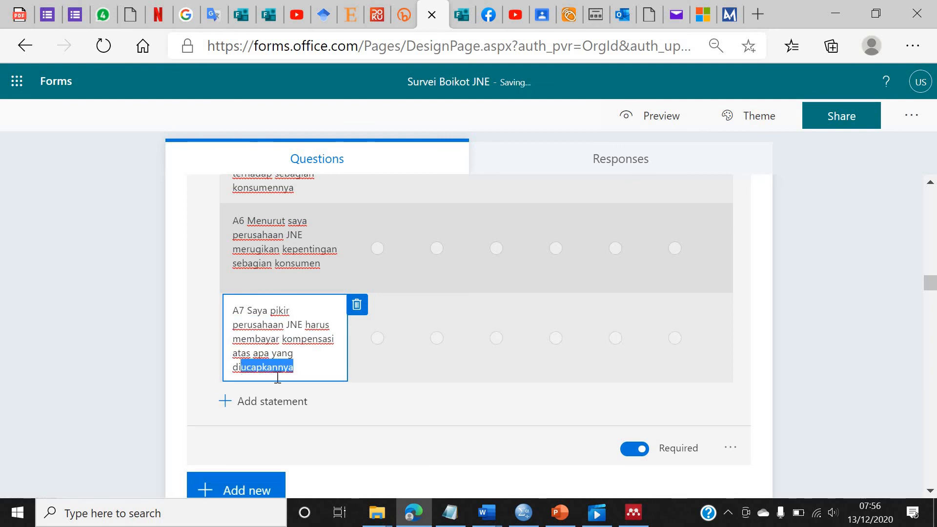
pyautogui.write('dilakukannya')
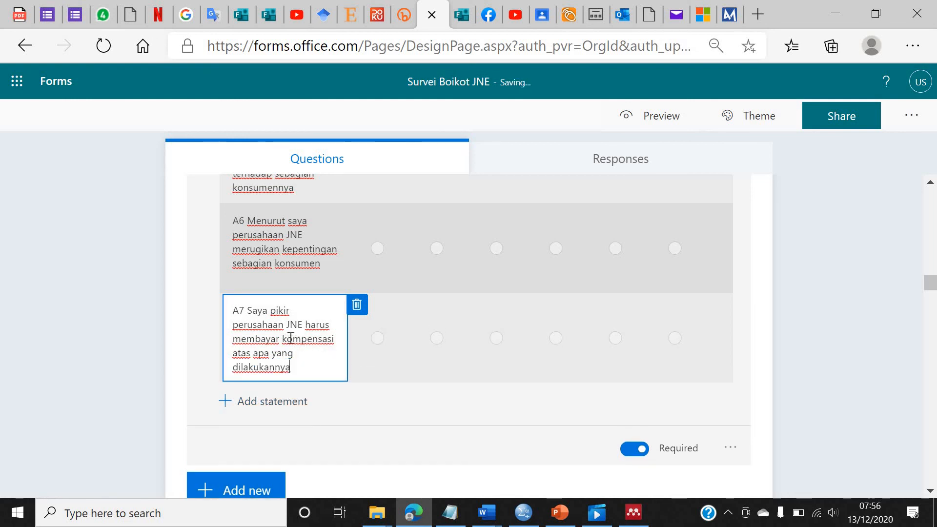
pyautogui.scroll(12, 290, 337)
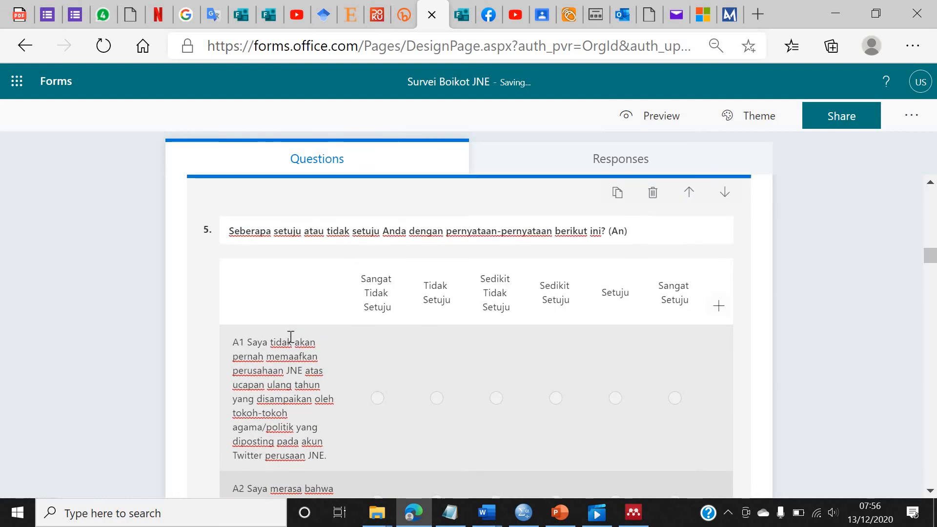
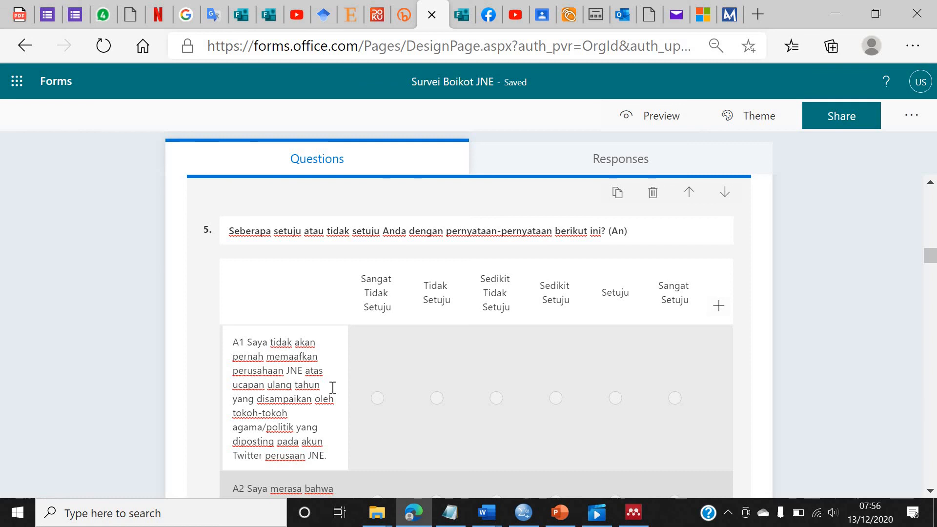
pyautogui.scroll(-5, 332, 387)
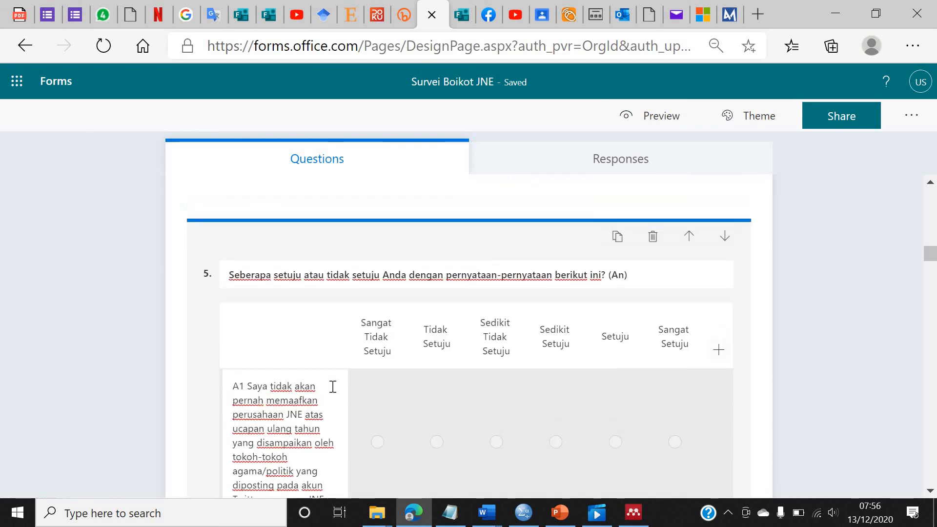
# Step: Delete question 6, the agreement grid marked (Et) with statements about buying Indonesian products
pyautogui.scroll(15, 332, 386)
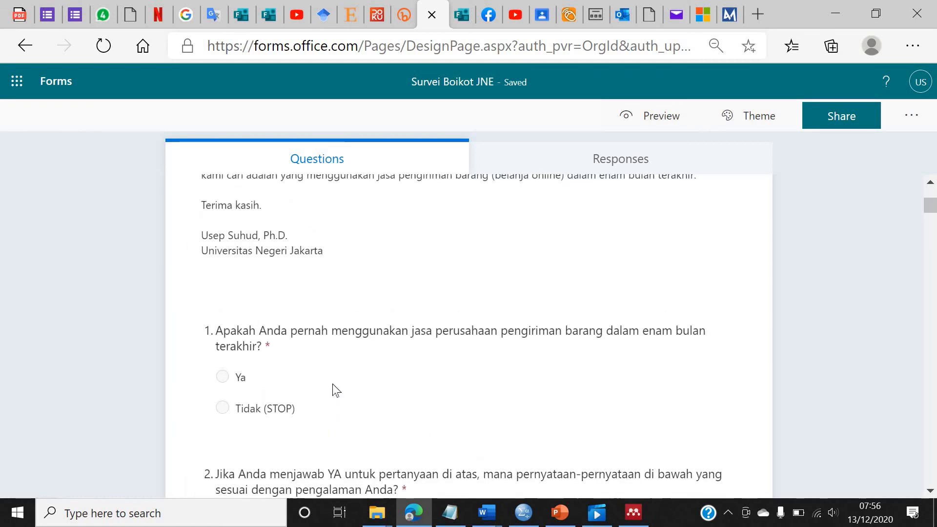
pyautogui.scroll(3, 332, 383)
pyautogui.scroll(-20, 333, 391)
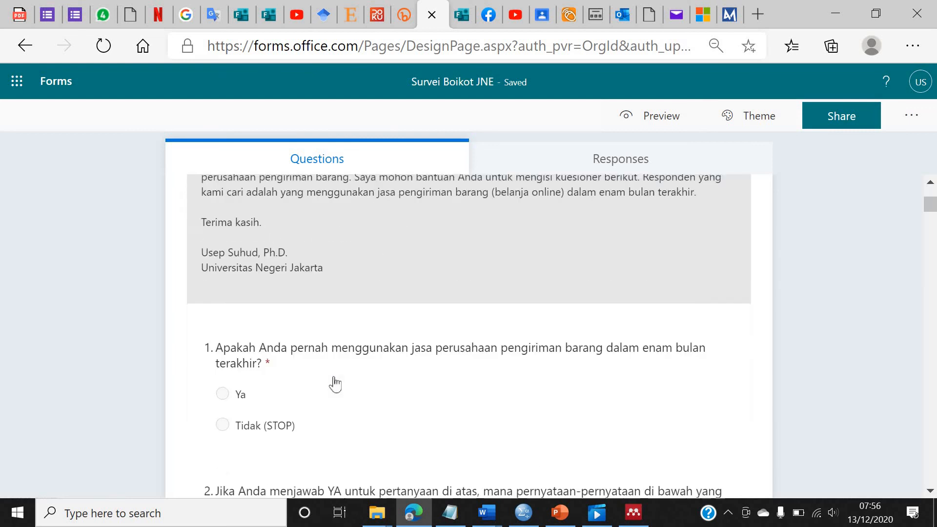
pyautogui.scroll(-5, 336, 366)
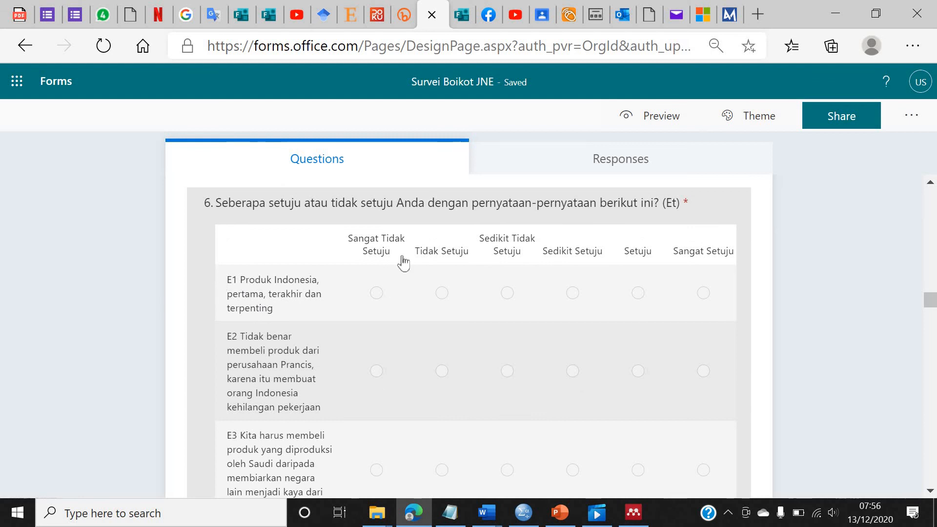
pyautogui.scroll(-2, 681, 315)
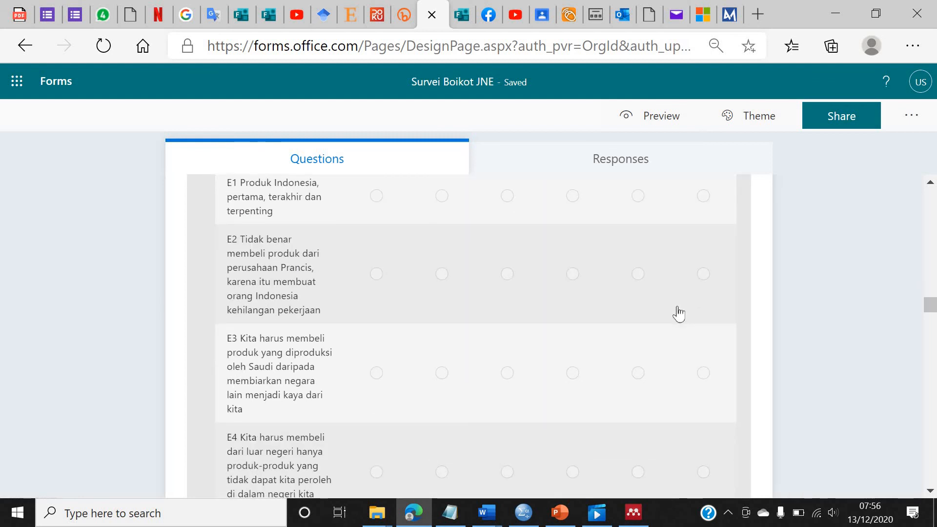
pyautogui.scroll(-2, 677, 312)
pyautogui.scroll(4, 685, 298)
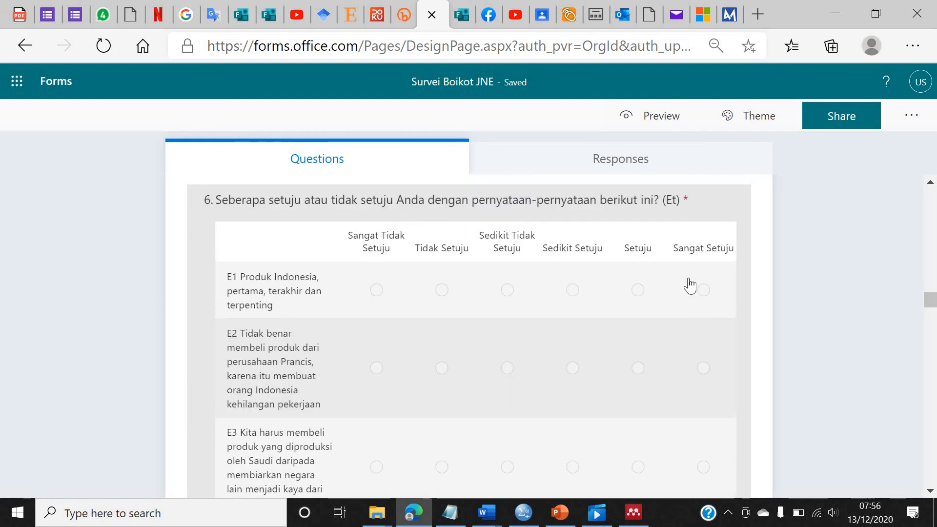
pyautogui.click(740, 203)
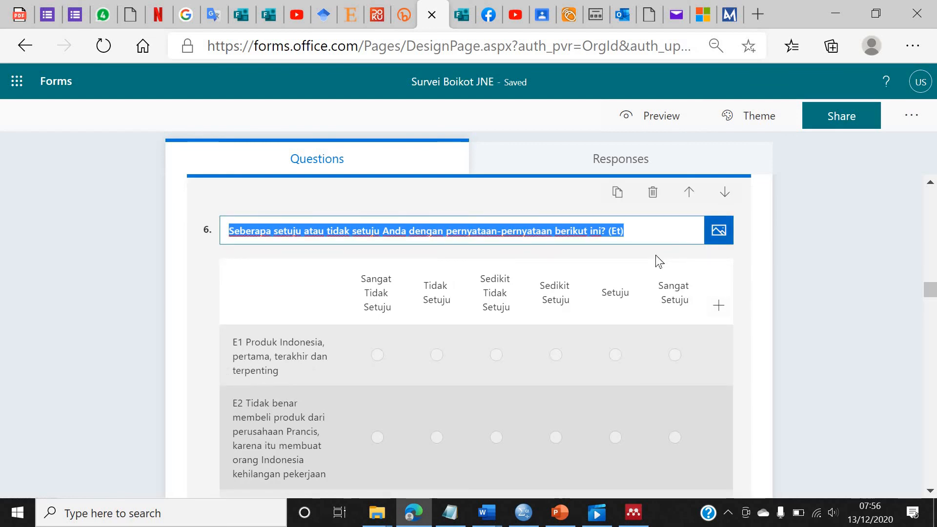
pyautogui.click(652, 194)
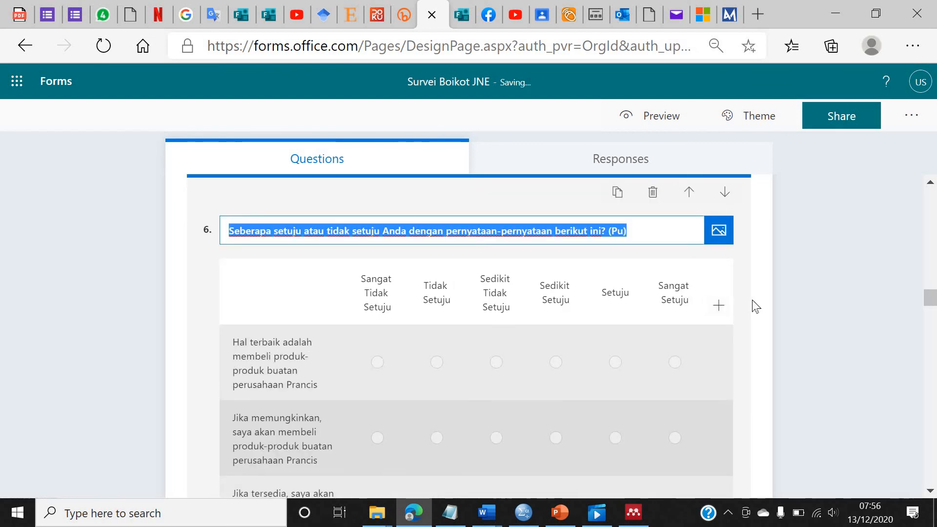
# Step: In the first statement of the (Pu) question, replace "membeli produk-produk buatan perusahaan Prancis" with "menggunakan jasa JNE"
pyautogui.click(644, 232)
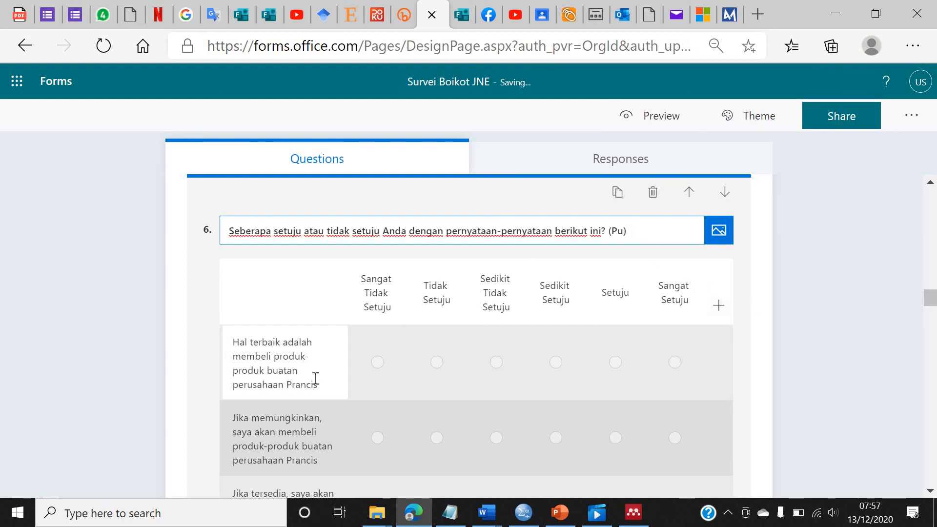
pyautogui.scroll(-1, 320, 381)
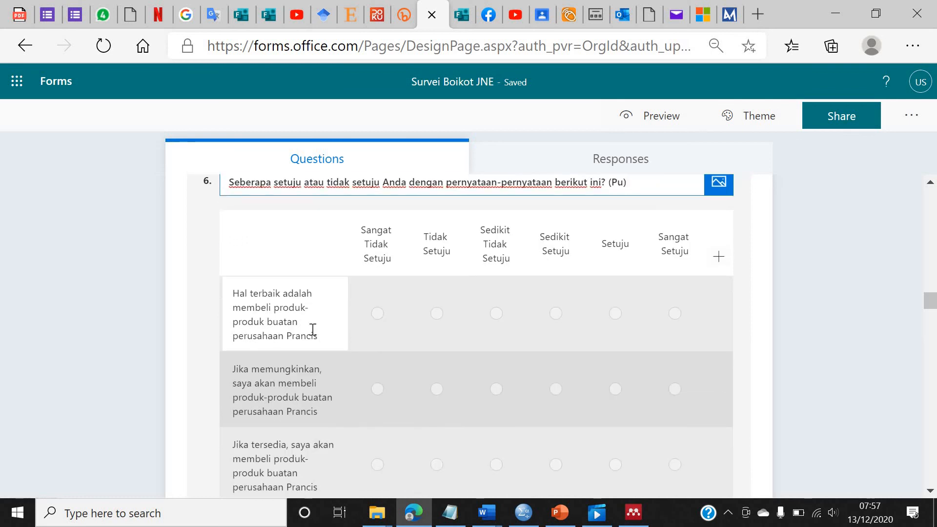
pyautogui.click(296, 318)
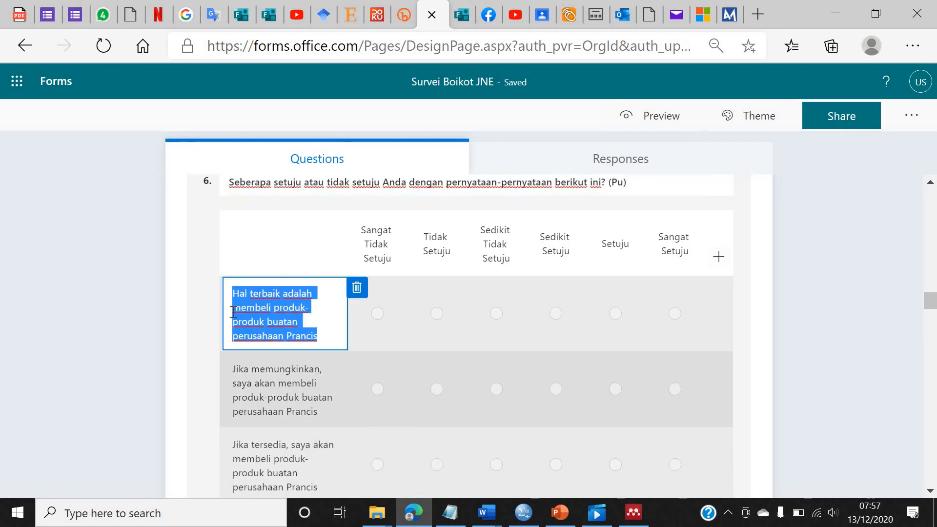
pyautogui.moveTo(233, 312); pyautogui.dragTo(319, 334)
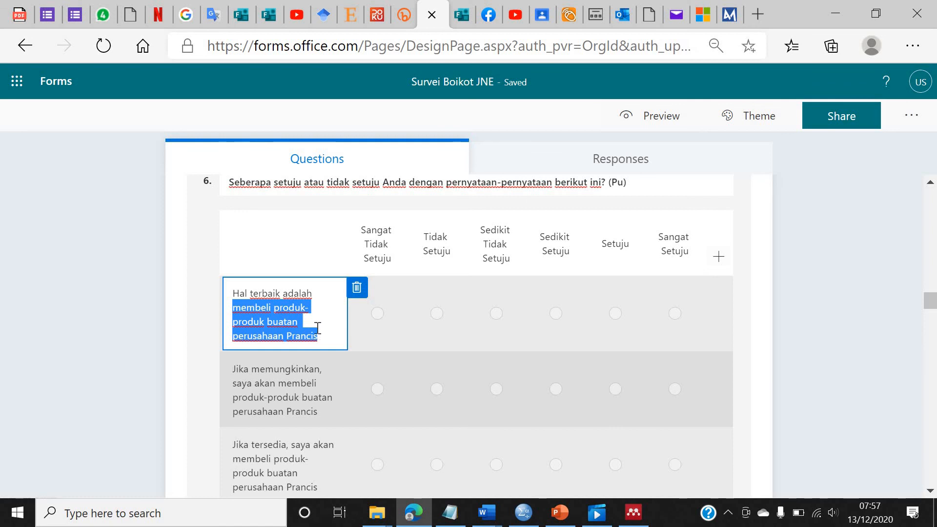
pyautogui.write('menggunakan ')
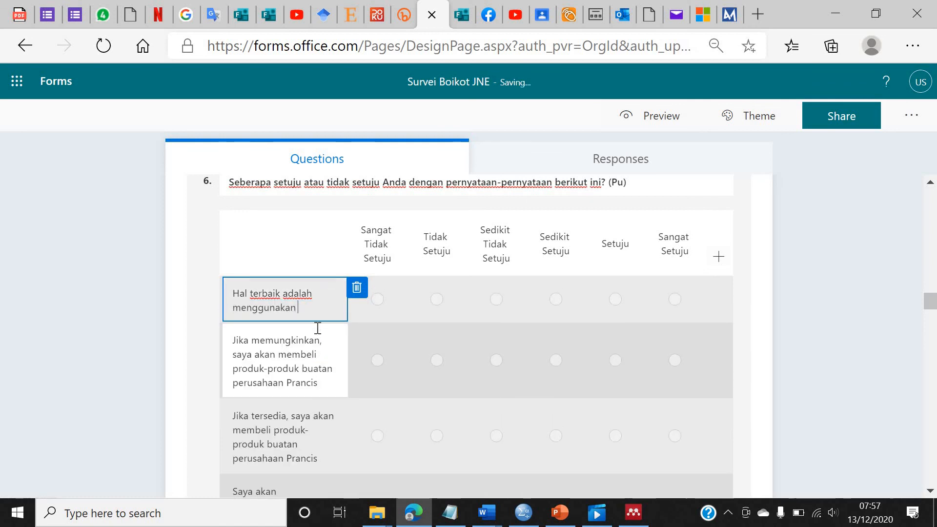
pyautogui.write('jasa')
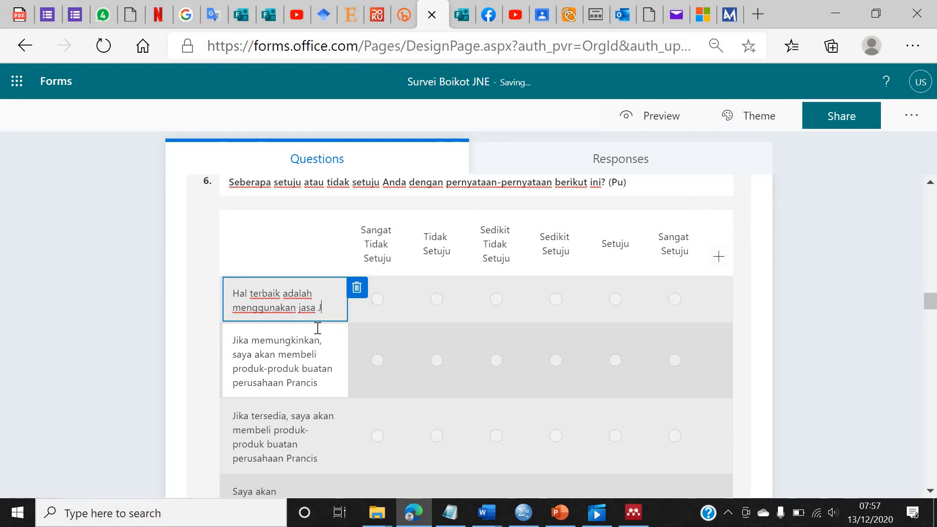
pyautogui.write(' JNE')
# Step: Copy "menggunakan jasa JNE" from the first (Pu) statement over "membeli produk-produk buatan perusahaan Prancis" in the "Jika memungkinkan" statement
pyautogui.moveTo(335, 308); pyautogui.dragTo(230, 310)
pyautogui.hotkey('ctrl', 'c')
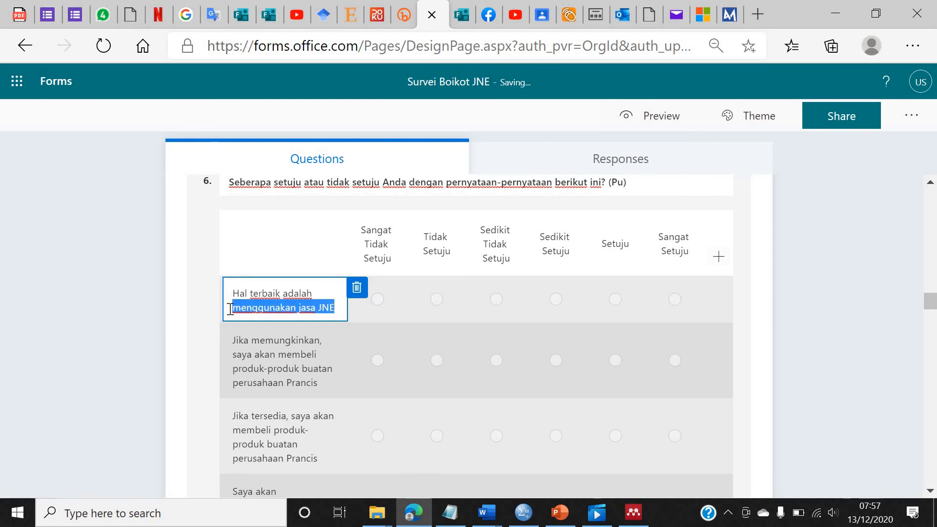
pyautogui.click(268, 366)
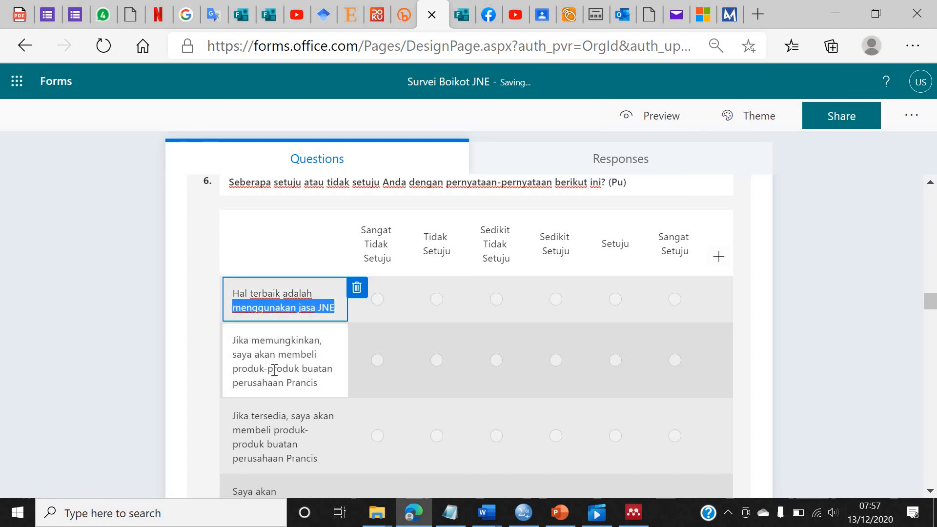
pyautogui.click(303, 370)
pyautogui.moveTo(326, 387); pyautogui.dragTo(280, 358)
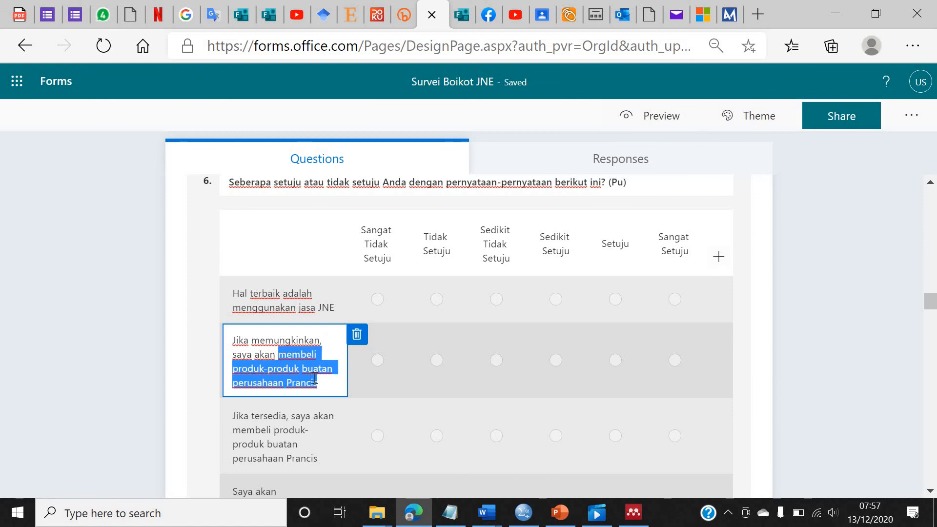
pyautogui.hotkey('ctrl', 'v')
# Step: In the "Jika tersedia" statement, replace "membeli produk-produk buatan perusahaan Prancis" with the copied "menggunakan jasa JNE"
pyautogui.scroll(-2, 216, 387)
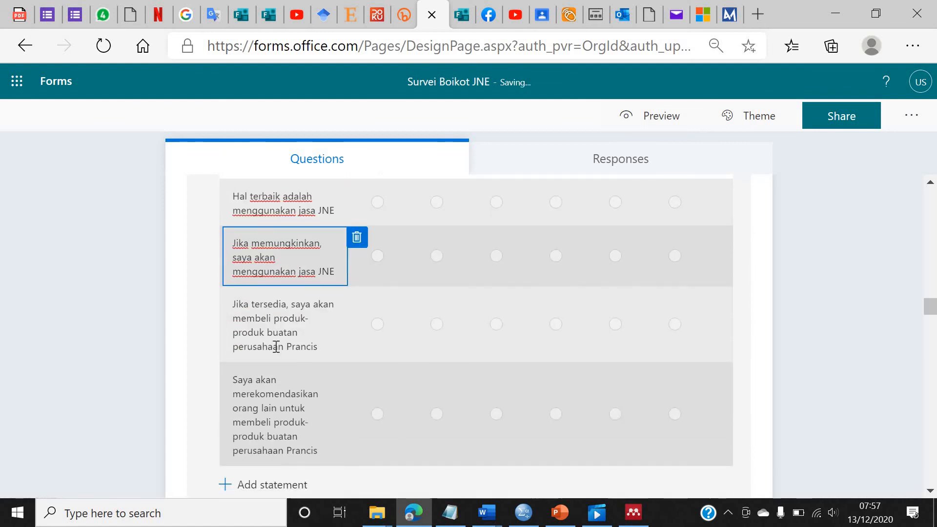
pyautogui.click(276, 345)
pyautogui.moveTo(323, 345); pyautogui.dragTo(235, 320)
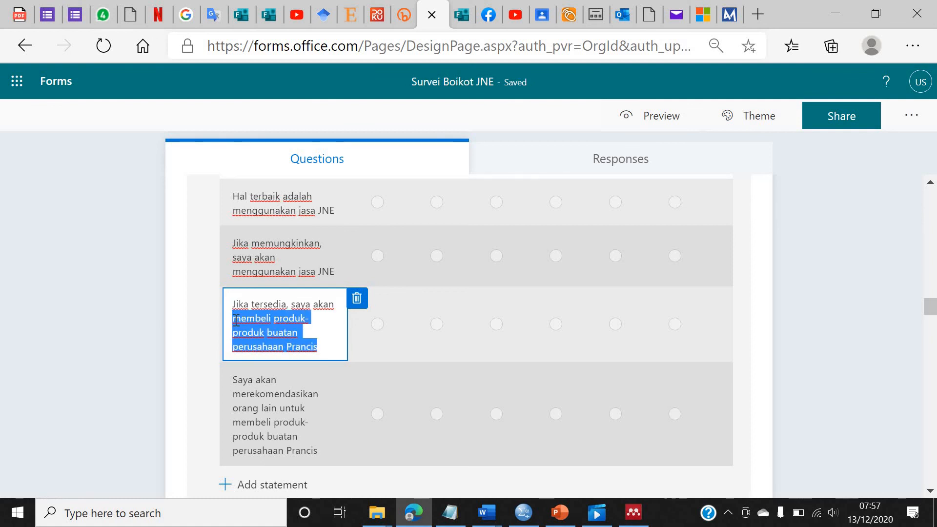
pyautogui.hotkey('ctrl', 'v')
pyautogui.click(188, 312)
# Step: Move the (An) question with statements A1 to A7 down four places, from question 5 to question 9
pyautogui.scroll(8, 189, 312)
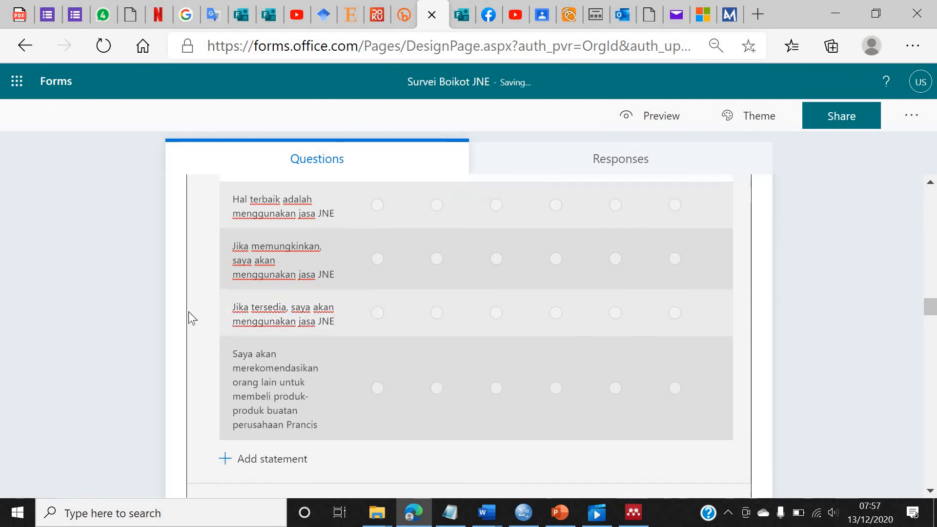
pyautogui.scroll(10, 188, 311)
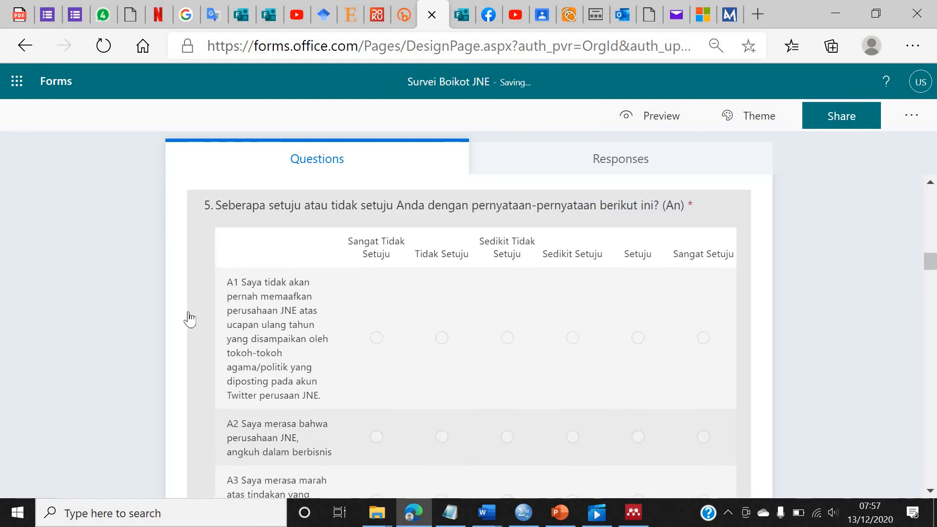
pyautogui.scroll(2, 190, 319)
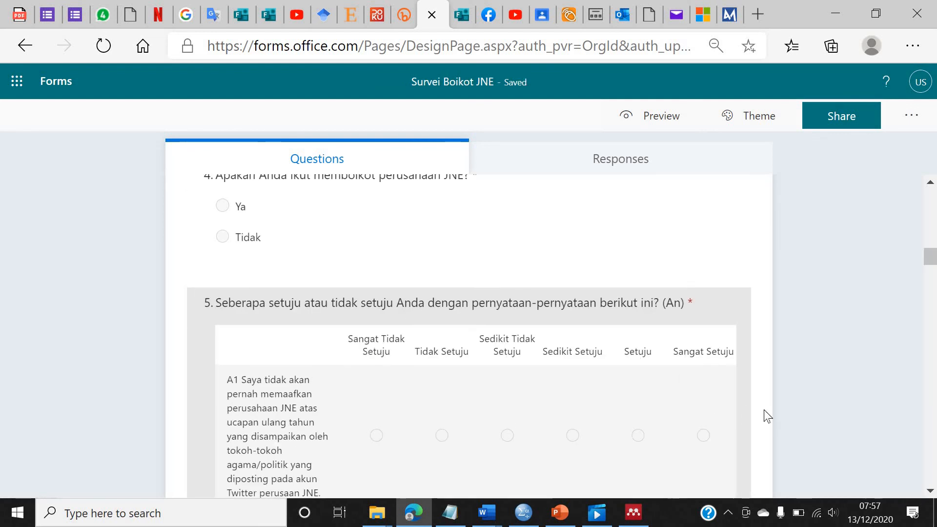
pyautogui.click(725, 393)
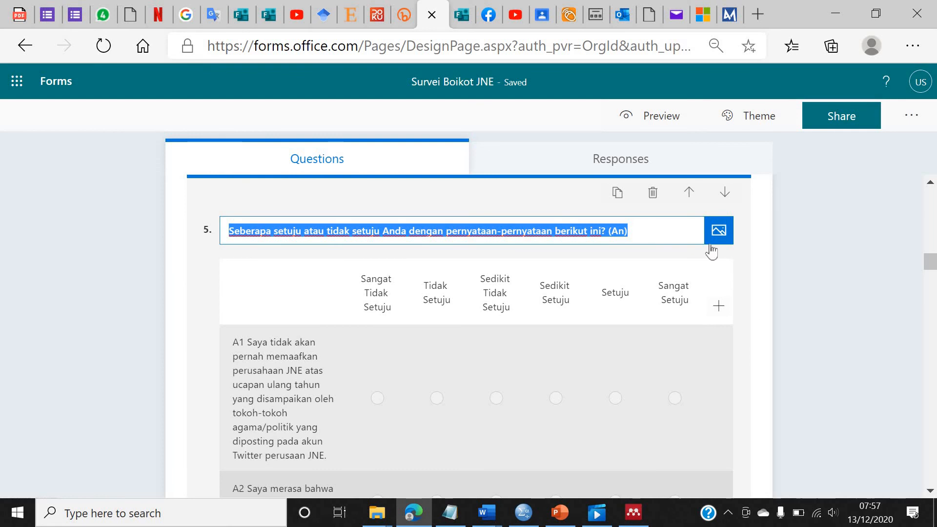
pyautogui.click(536, 325)
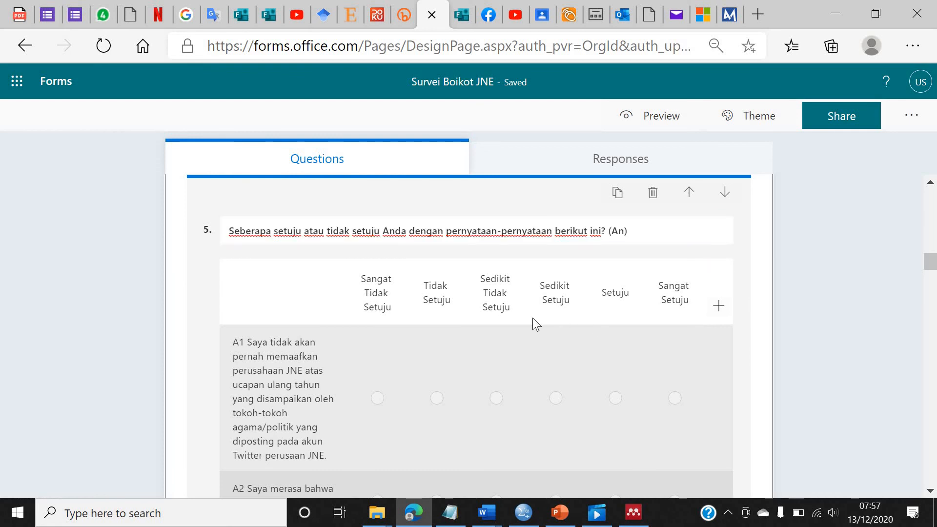
pyautogui.scroll(-4, 699, 356)
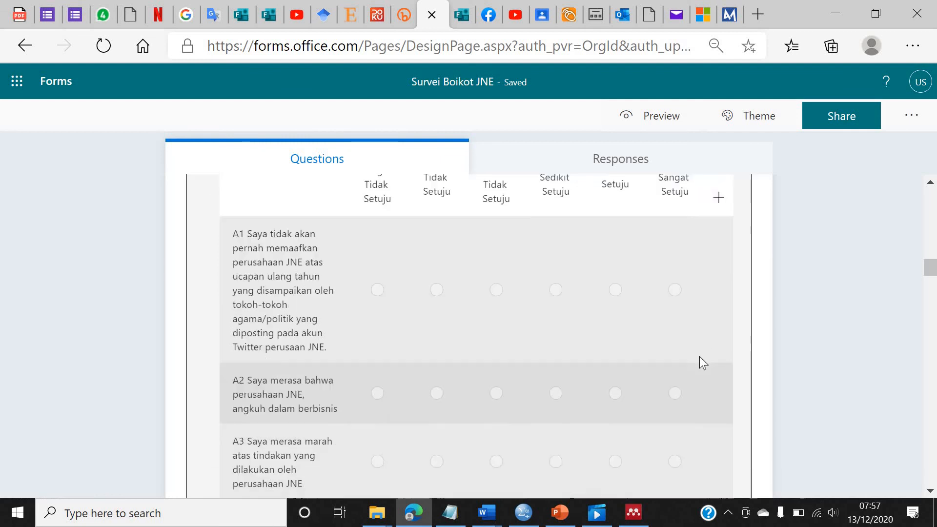
pyautogui.scroll(-4, 699, 357)
pyautogui.scroll(10, 700, 358)
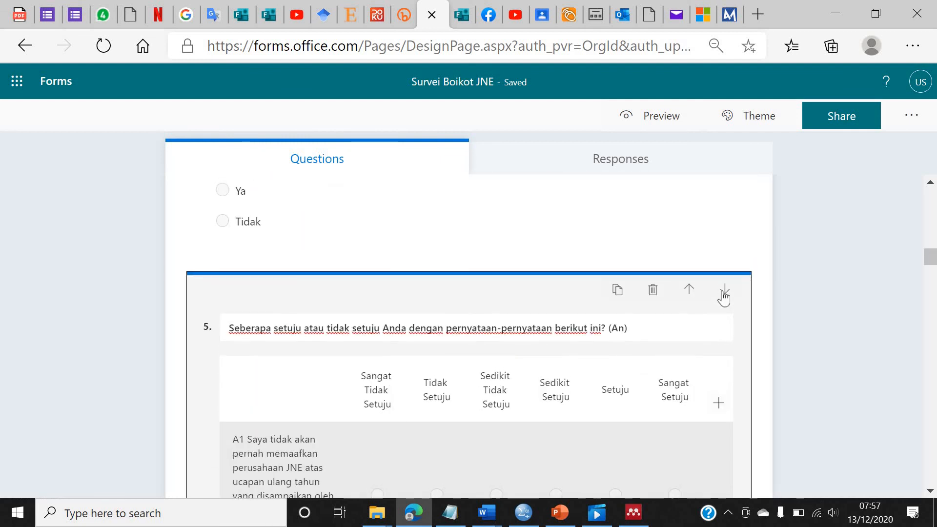
pyautogui.click(724, 291)
pyautogui.click(724, 292)
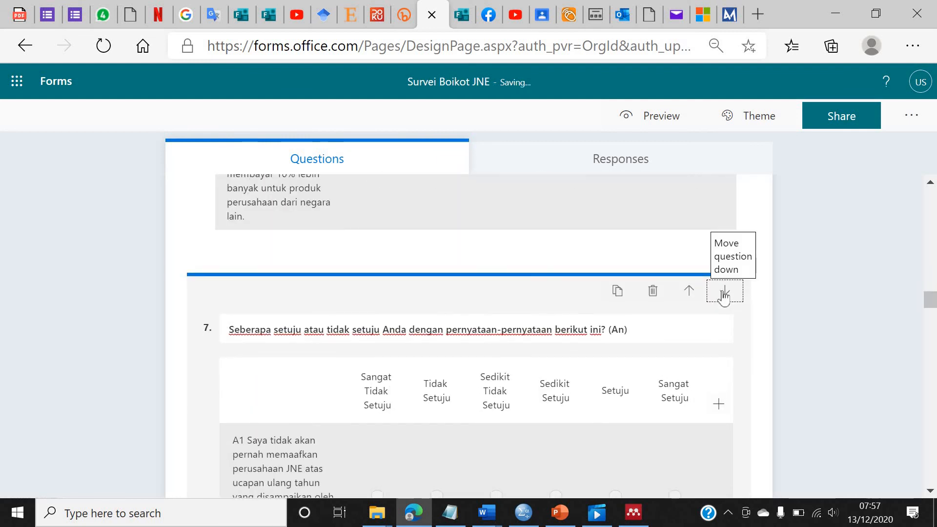
pyautogui.click(724, 291)
pyautogui.click(724, 291)
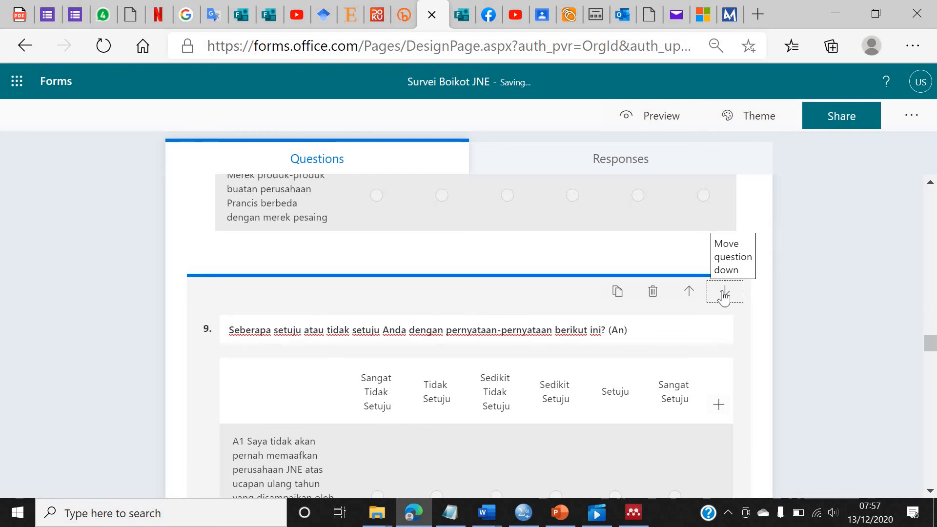
# Step: Review the moved (An) question and the surrounding questions between question 4 and question 10
pyautogui.scroll(-3, 748, 341)
pyautogui.scroll(-10, 748, 341)
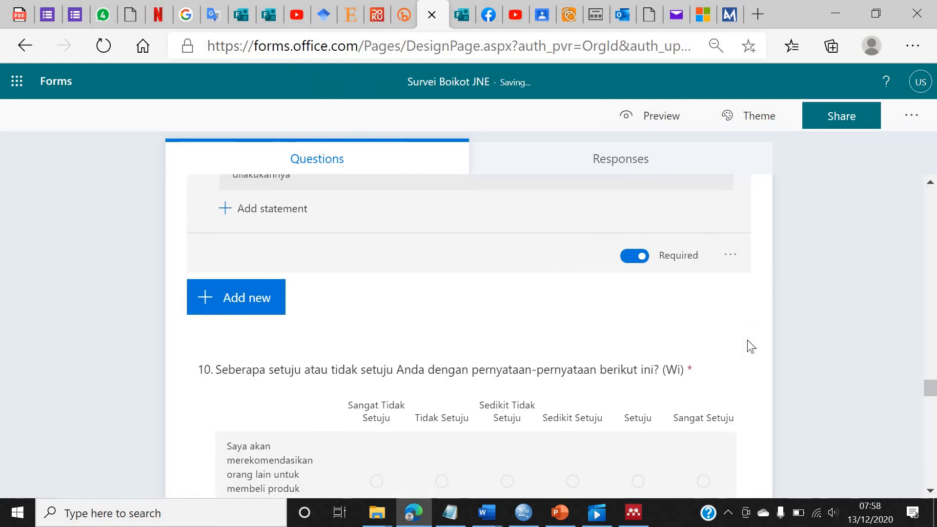
pyautogui.scroll(10, 748, 340)
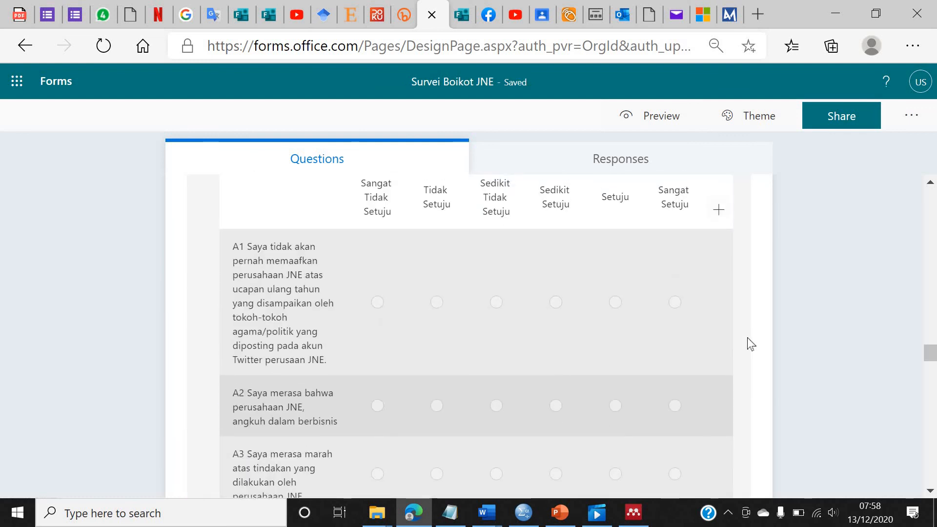
pyautogui.scroll(3, 749, 341)
pyautogui.scroll(20, 719, 279)
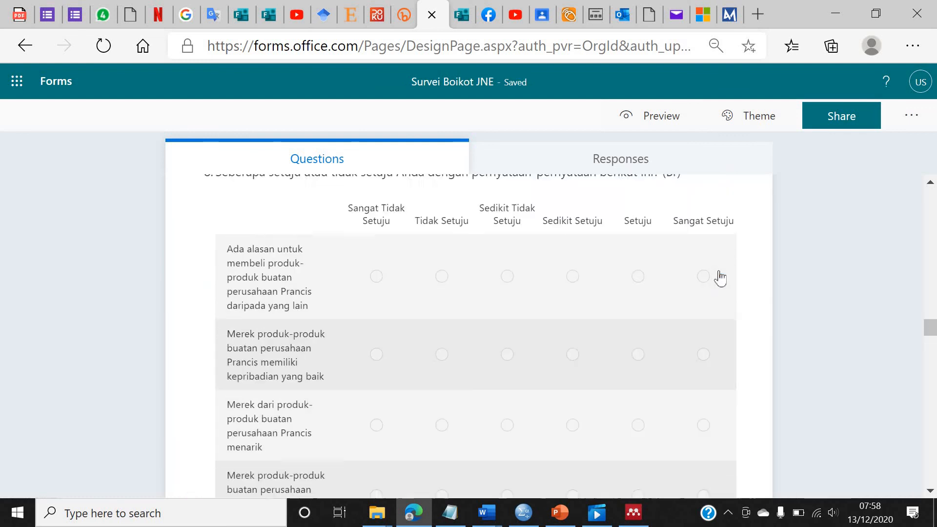
pyautogui.scroll(7, 717, 274)
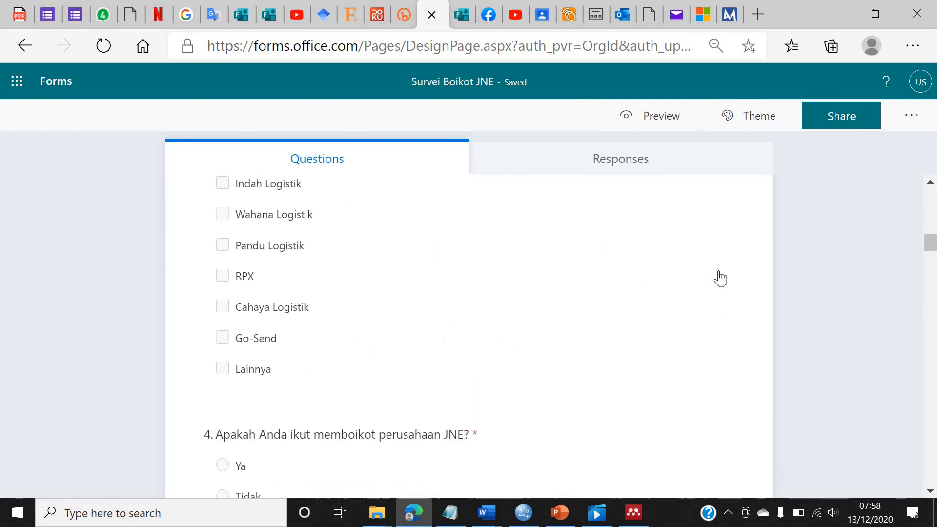
# Step: In the last statement of the (Pu) question, replace "membeli produk-produk buatan perusahaan Prancis" with "menggunakan jasa JNE"
pyautogui.scroll(-6, 717, 273)
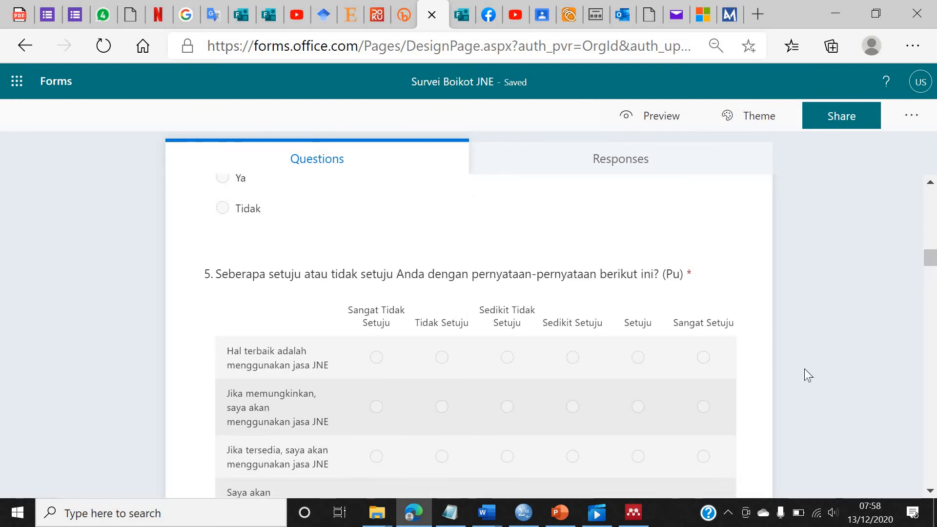
pyautogui.scroll(-4, 732, 384)
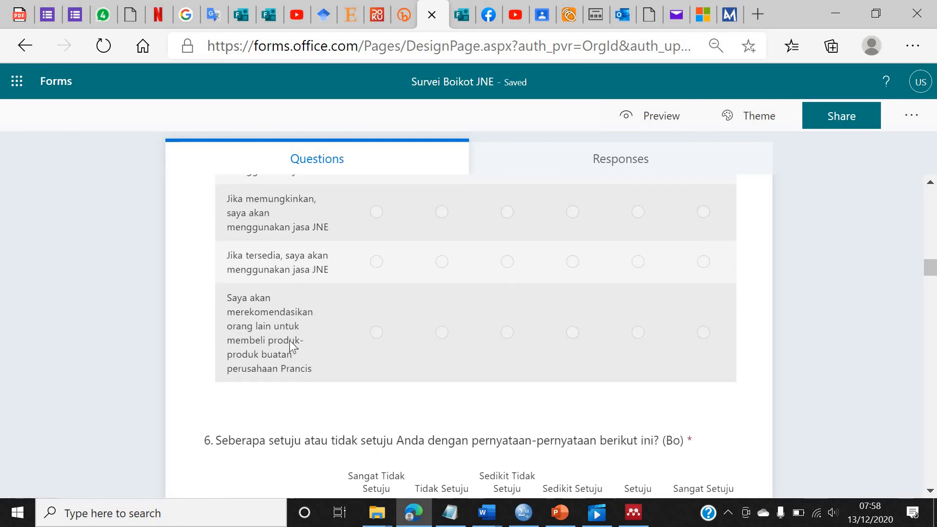
pyautogui.click(313, 344)
pyautogui.scroll(-4, 319, 392)
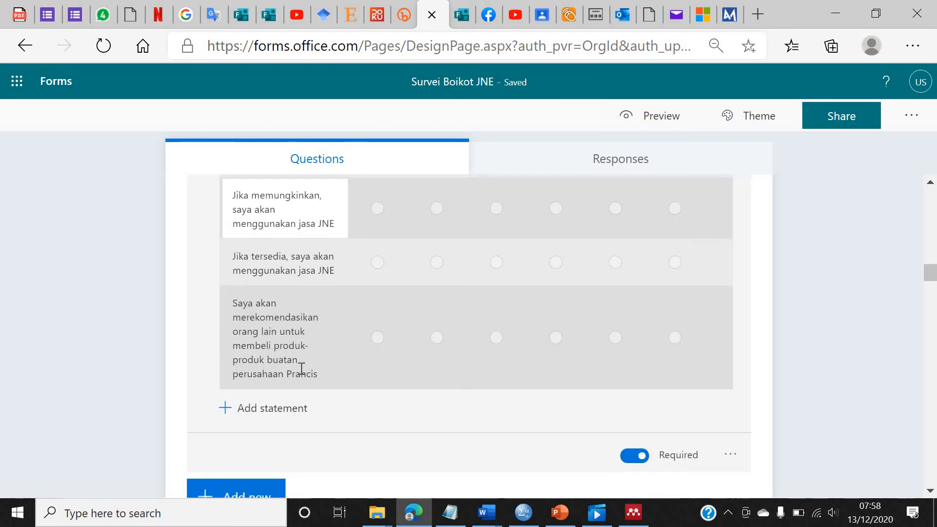
pyautogui.click(299, 366)
pyautogui.click(306, 372)
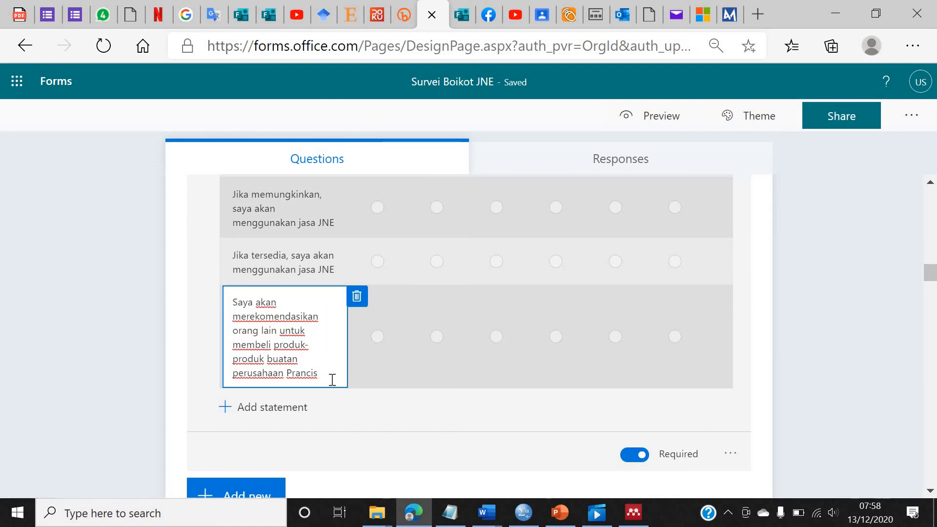
pyautogui.hotkey('ctrl', 'shift', 'Left')
pyautogui.hotkey('ctrl', 'shift', 'Left')
pyautogui.hotkey('ctrl', 'shift', 'Left')
pyautogui.hotkey('ctrl', 'shift', 'Left')
pyautogui.hotkey('ctrl', 'shift', 'Left')
pyautogui.hotkey('ctrl', 'shift', 'Left')
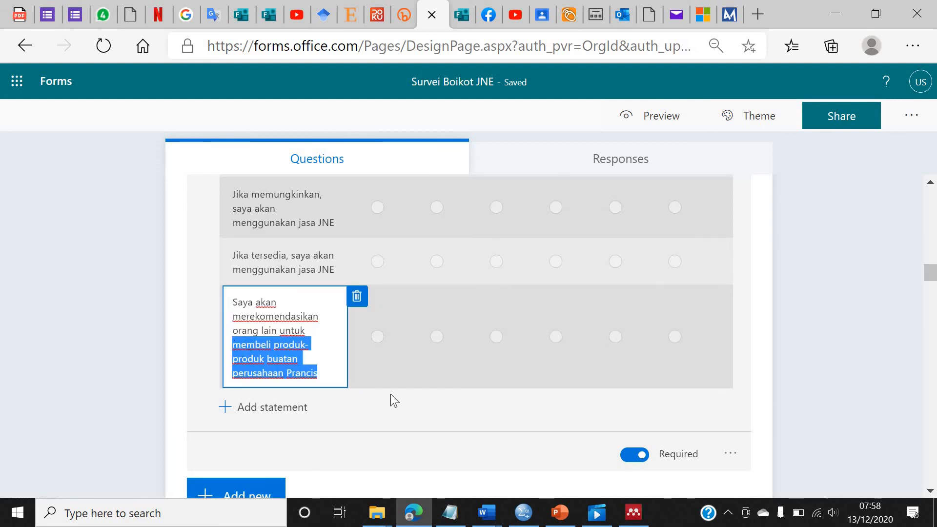
pyautogui.write('menggunakan jasa JNE')
pyautogui.click(757, 347)
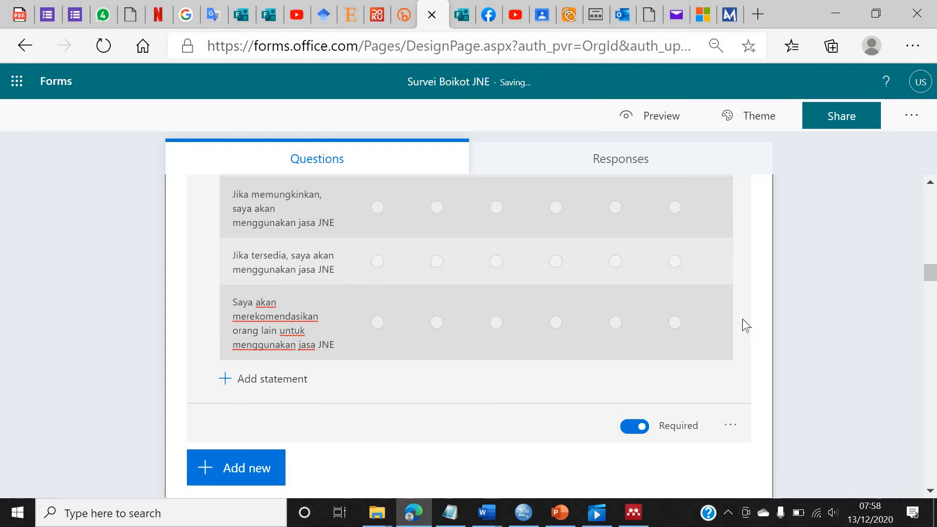
# Step: In the first statement of the (Bo) question, replace "membeli produk dari perusahaan Prancis" with "menggunakan jasa JNE"
pyautogui.scroll(-5, 768, 327)
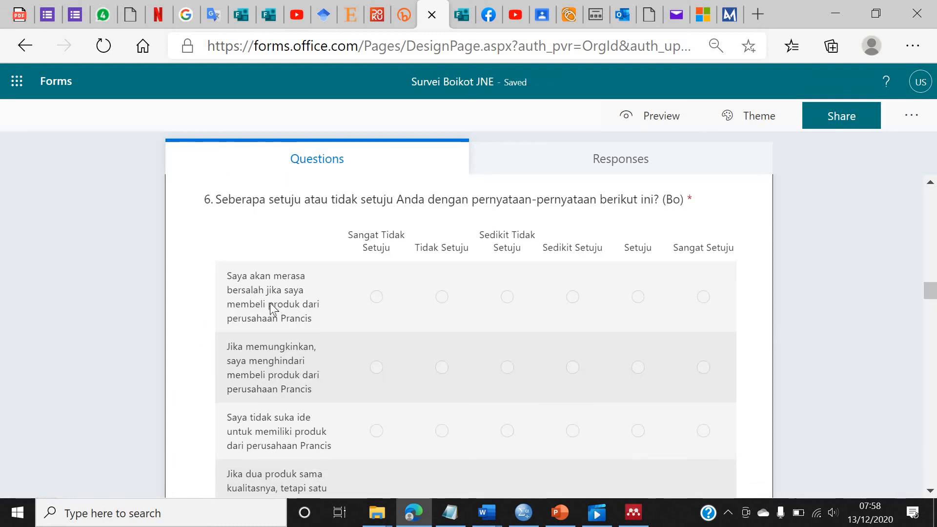
pyautogui.click(289, 299)
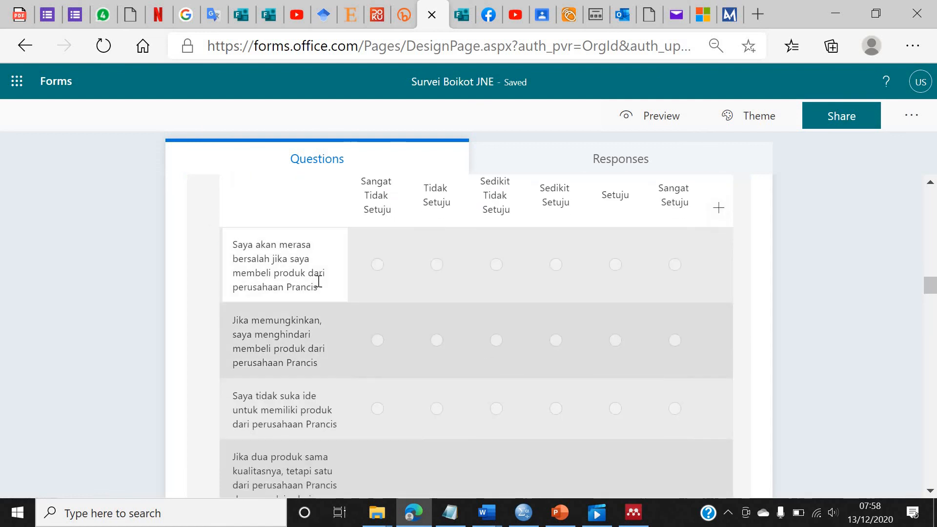
pyautogui.click(326, 285)
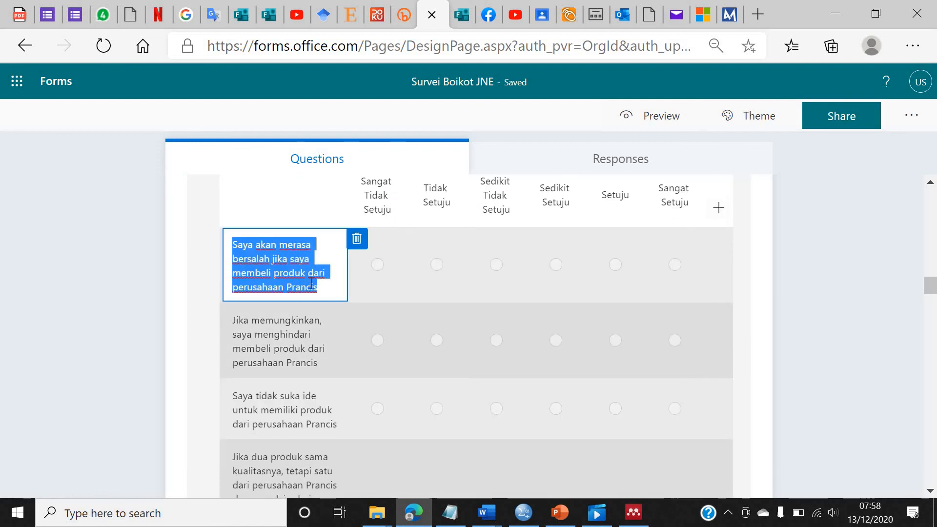
pyautogui.click(300, 272)
pyautogui.moveTo(318, 287); pyautogui.dragTo(231, 277)
pyautogui.write('menggunakan jasa JNE')
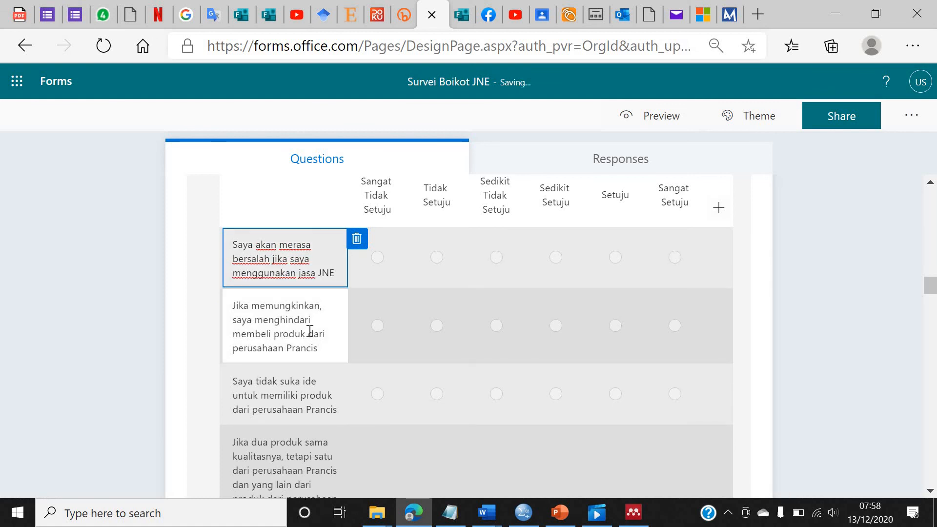
# Step: In the (Bo) question's "Jika memungkinkan" statement, replace "membeli produk dari perusahaan Prancis" with "menggunakan jasa JNE"
pyautogui.click(308, 334)
pyautogui.click(321, 349)
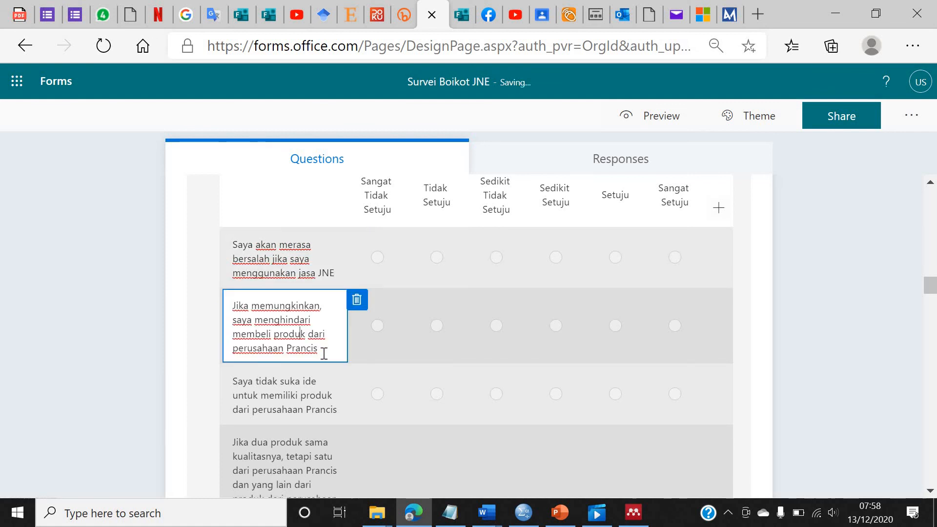
pyautogui.moveTo(321, 349); pyautogui.dragTo(229, 332)
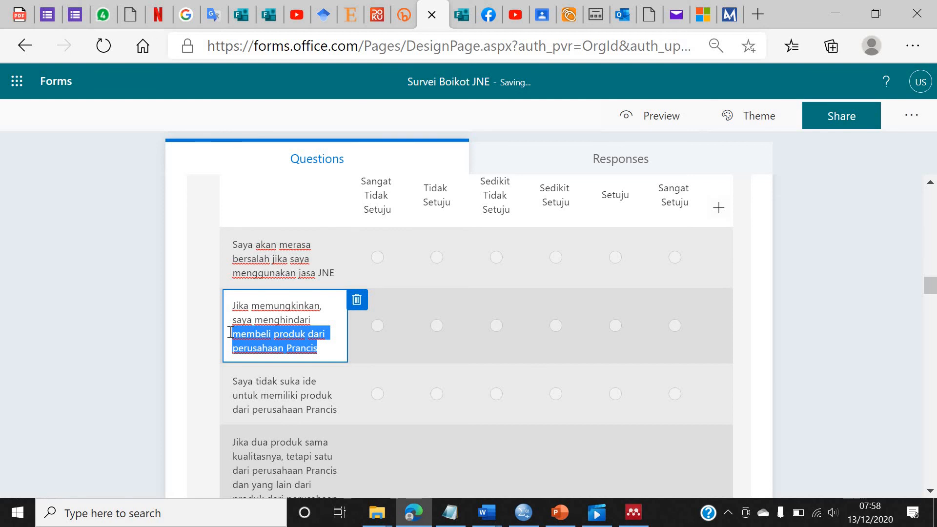
pyautogui.write('menggunakan jasa JNE')
# Step: In the "Saya tidak suka ide" statement, replace "memiliki produk dari perusahaan Prancis" with "menggunakan jasa JNE"
pyautogui.click(298, 383)
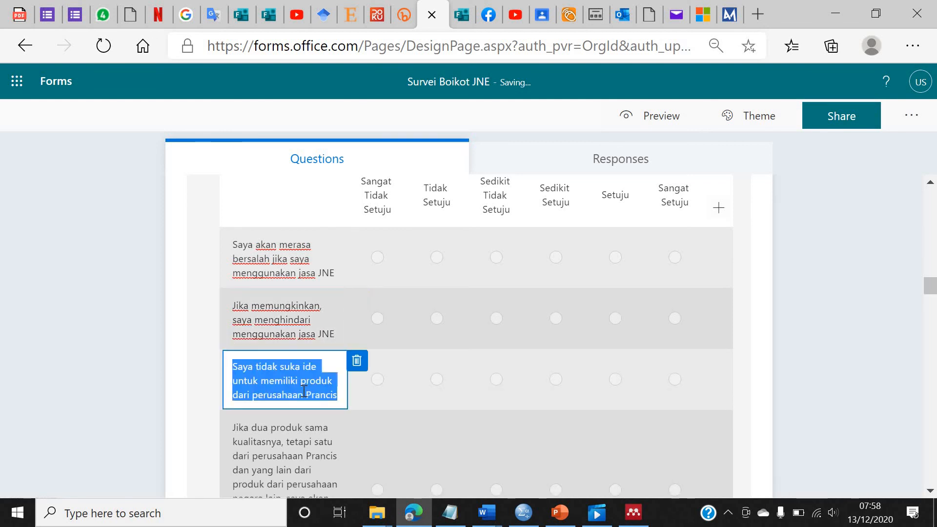
pyautogui.click(340, 396)
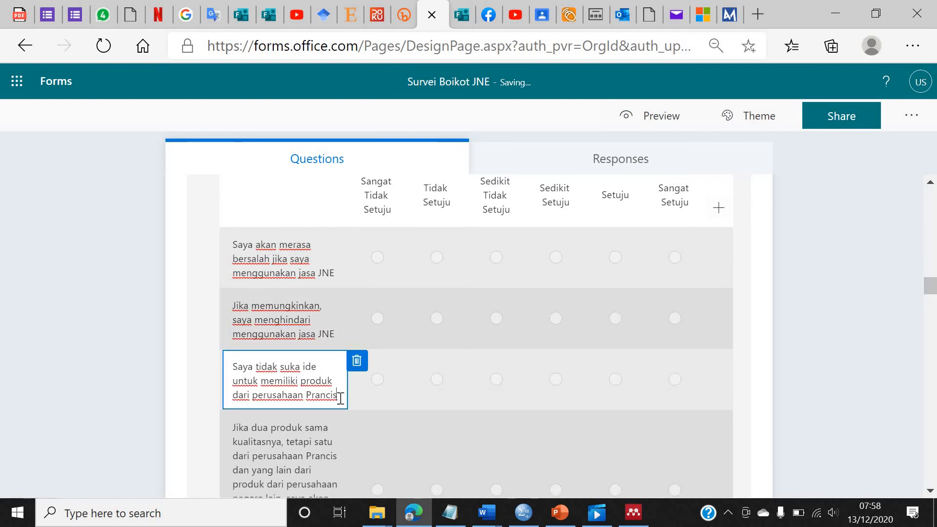
pyautogui.moveTo(303, 389); pyautogui.dragTo(273, 385)
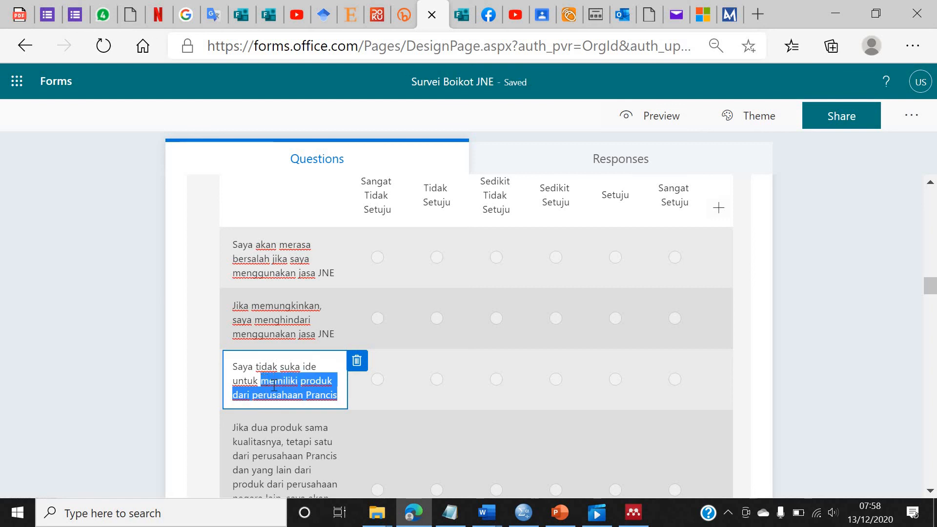
pyautogui.write('menggunakan jasa JNE')
# Step: Reword the start of the last (Bo) statement from "Jika dua produk" to "Jika ada dua perusahaan pengiriman barang"
pyautogui.scroll(-3, 273, 371)
pyautogui.click(291, 366)
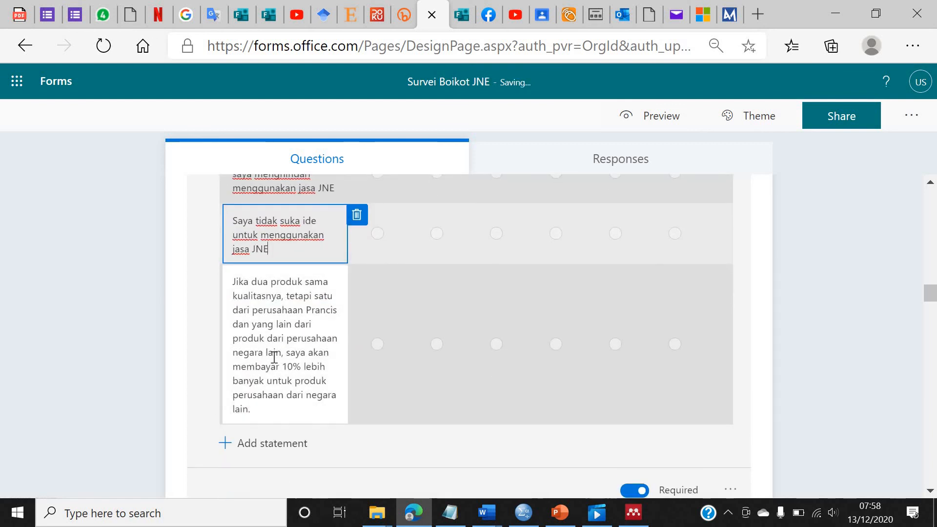
pyautogui.click(288, 366)
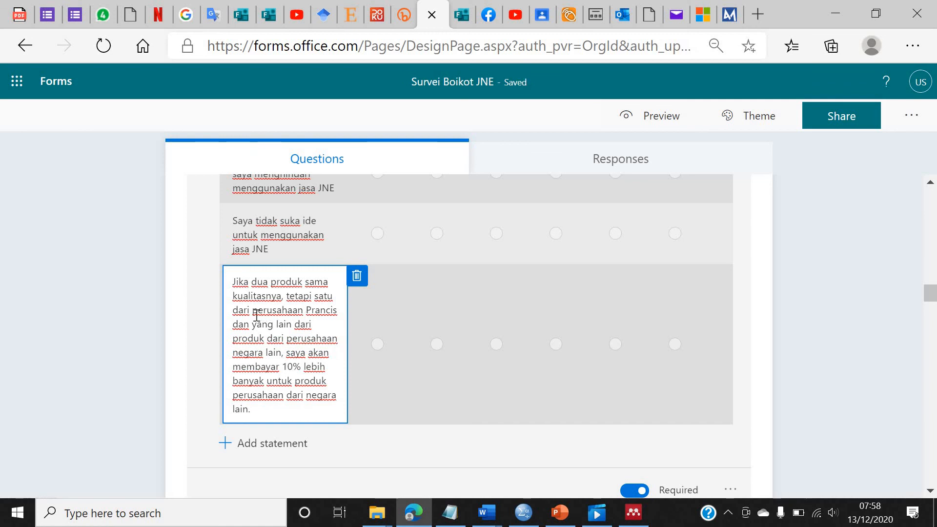
pyautogui.moveTo(253, 313); pyautogui.dragTo(282, 335)
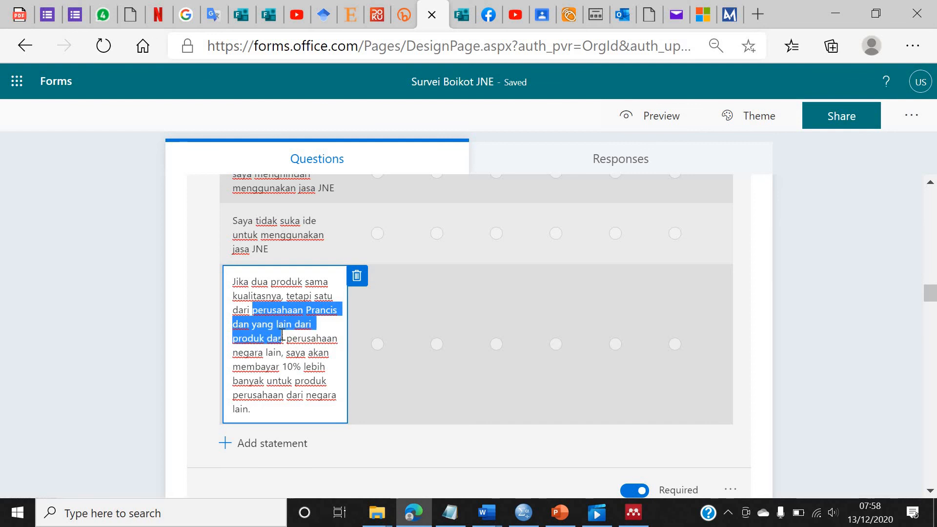
pyautogui.click(256, 292)
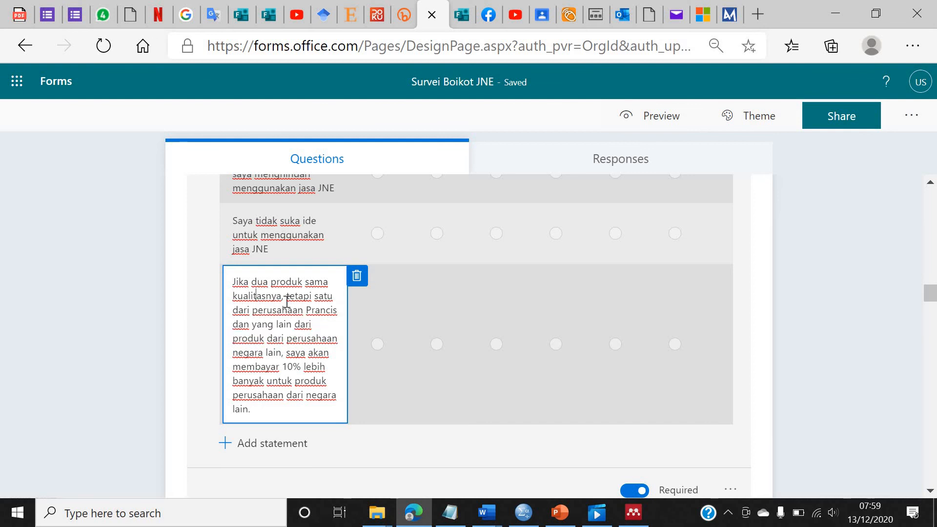
pyautogui.moveTo(305, 285); pyautogui.dragTo(274, 283)
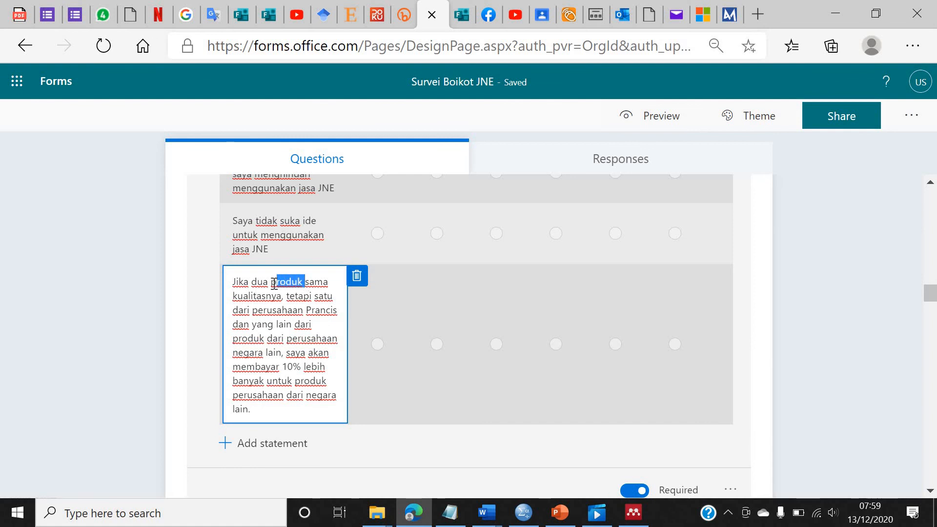
pyautogui.write('perusa')
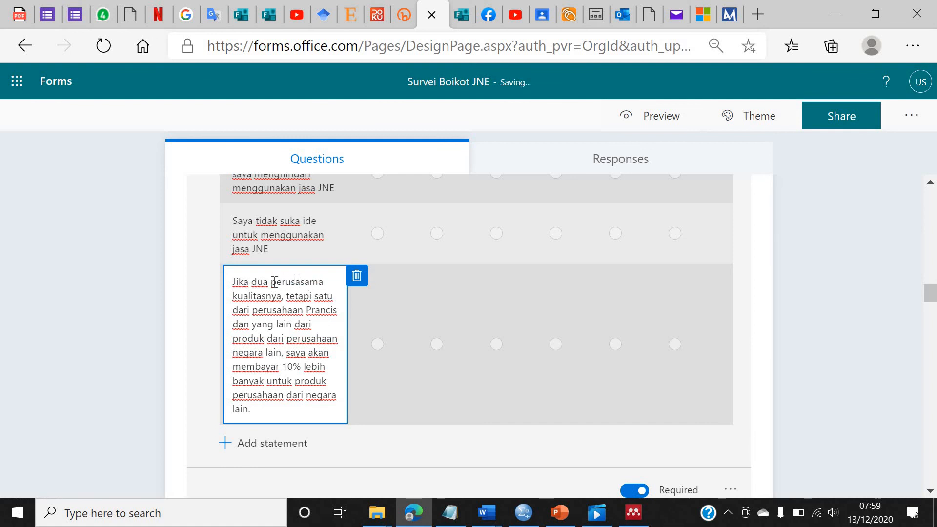
pyautogui.write('haan pengirima')
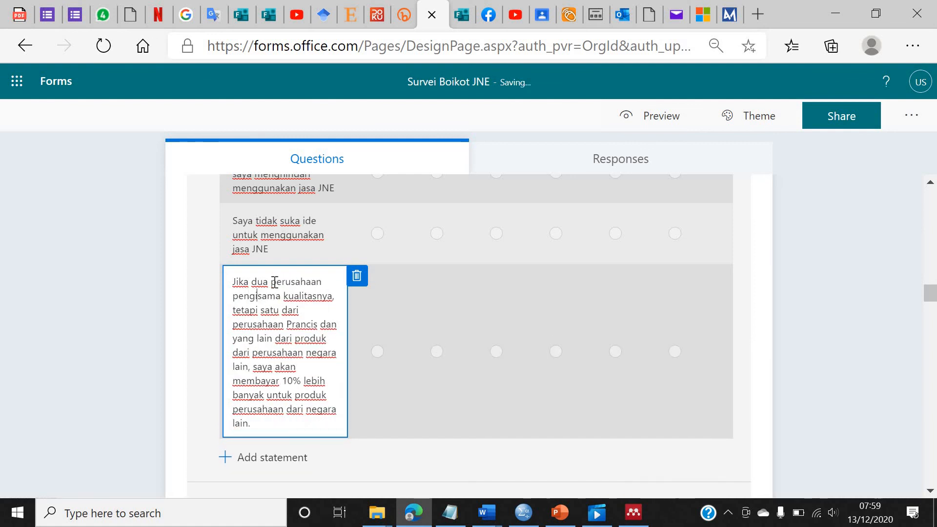
pyautogui.write('n')
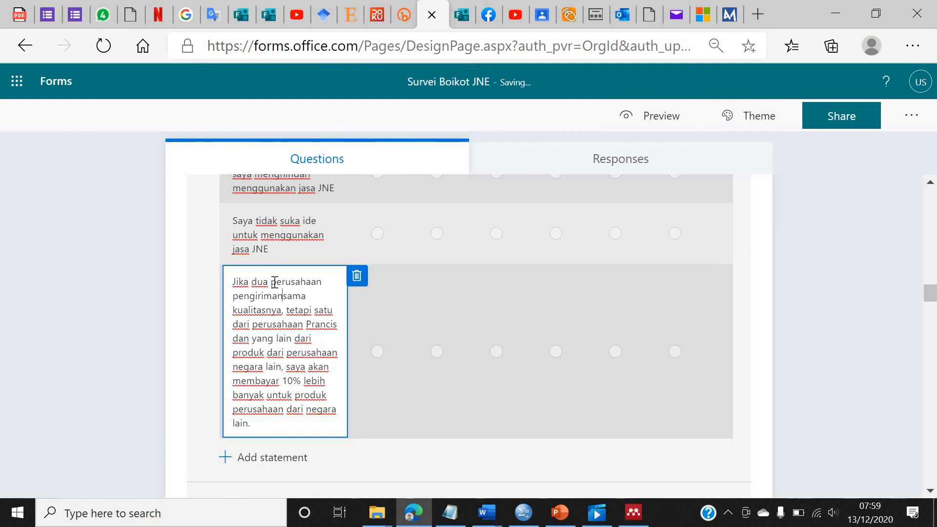
pyautogui.write(' barang')
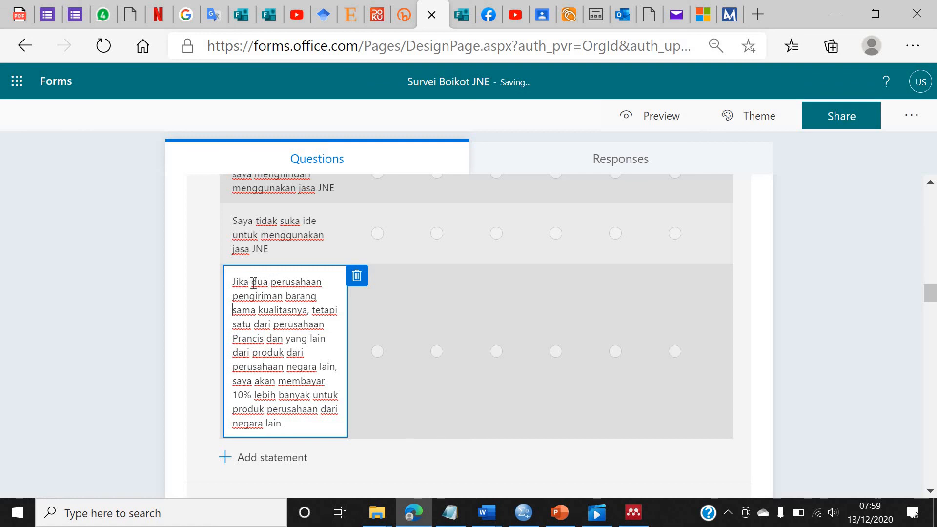
pyautogui.click(253, 283)
pyautogui.write('ada')
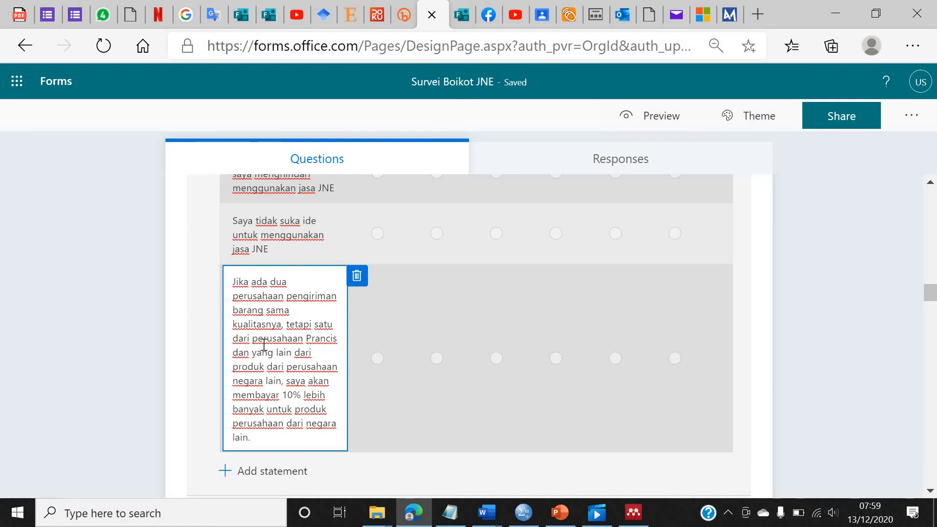
# Step: In the last (Bo) statement, replace "Prancis" with "JNE" and shorten "perusahaan negara lain" to "perusahaan lain"
pyautogui.moveTo(306, 338); pyautogui.dragTo(343, 342)
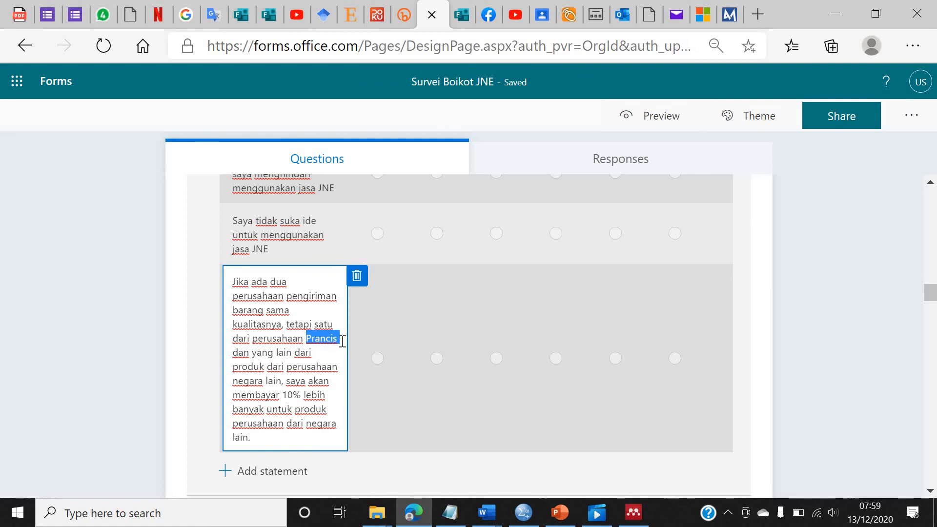
pyautogui.write('JNE')
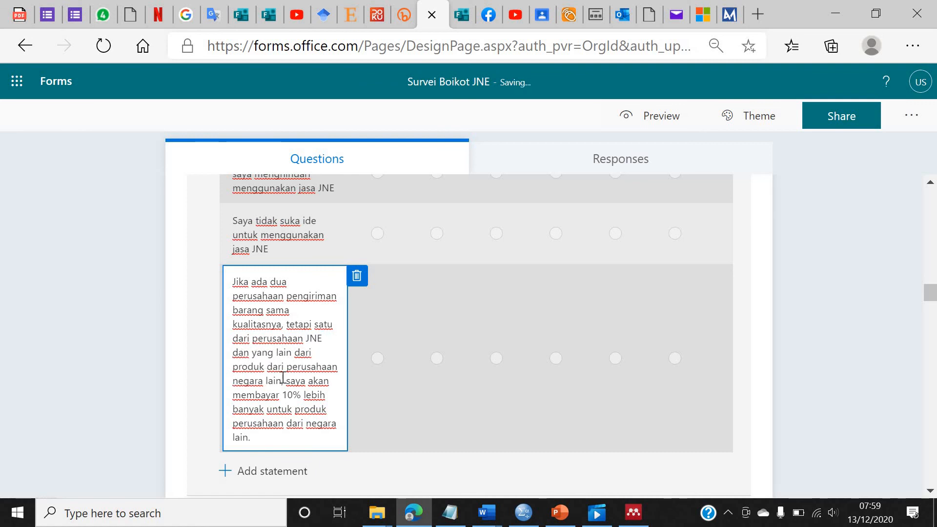
pyautogui.moveTo(281, 383); pyautogui.dragTo(234, 380)
pyautogui.press('BackSpace')
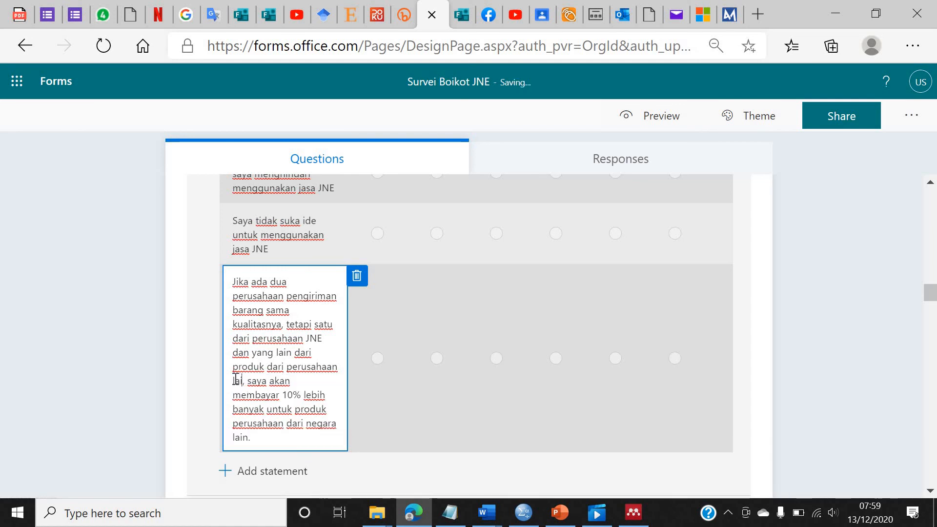
pyautogui.write('lain')
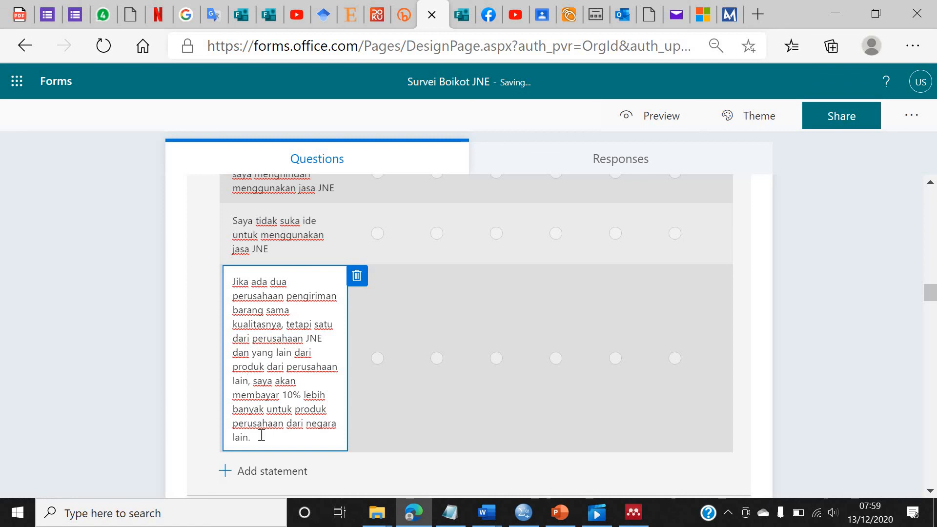
# Step: In the last (Bo) statement, shorten the closing "perusahaan dari negara lain" to "perusahaan lain"
pyautogui.click(287, 423)
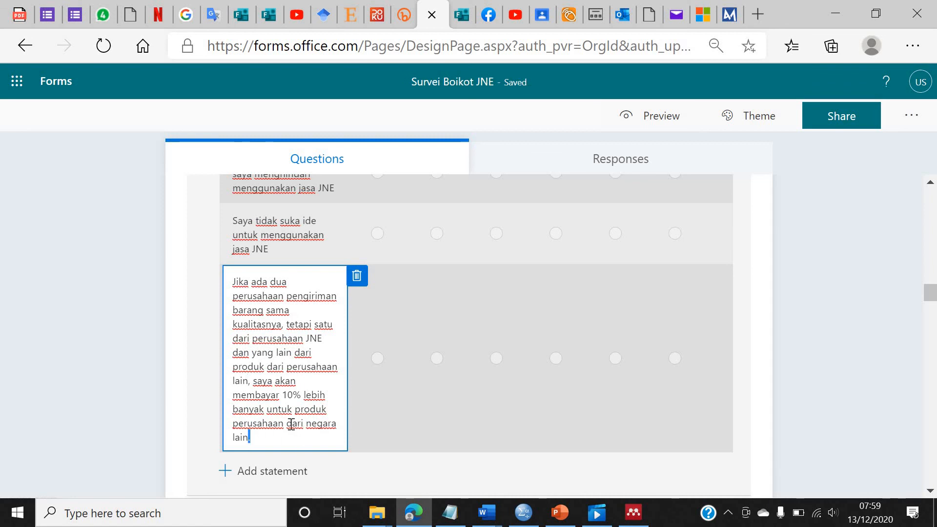
pyautogui.moveTo(332, 419); pyautogui.dragTo(339, 418)
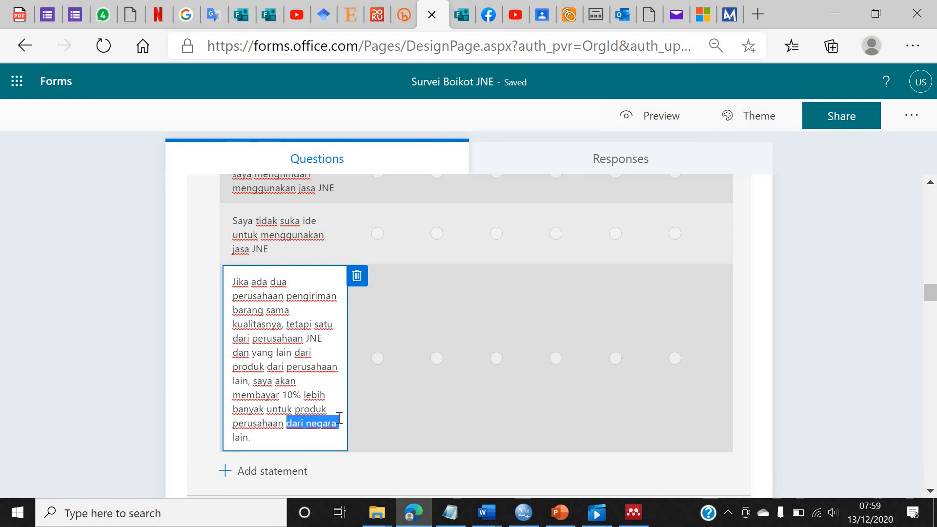
pyautogui.press('BackSpace')
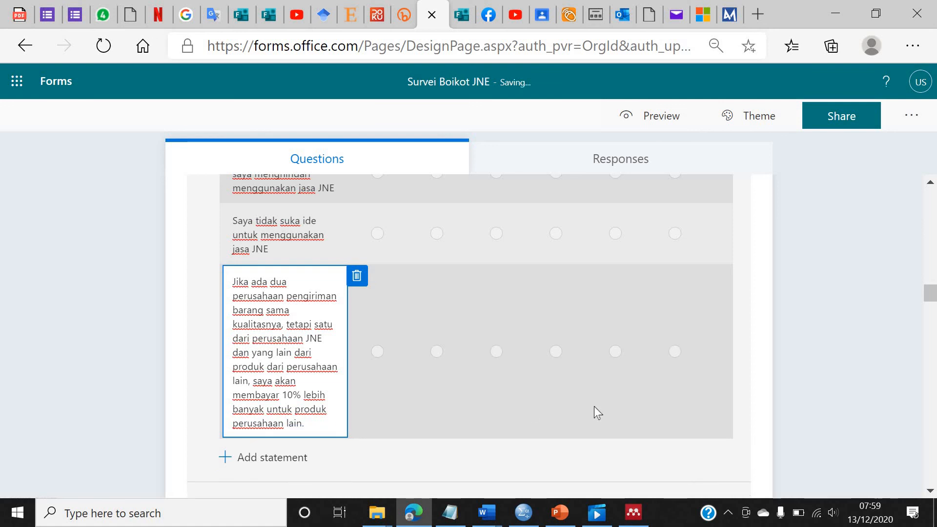
pyautogui.click(753, 355)
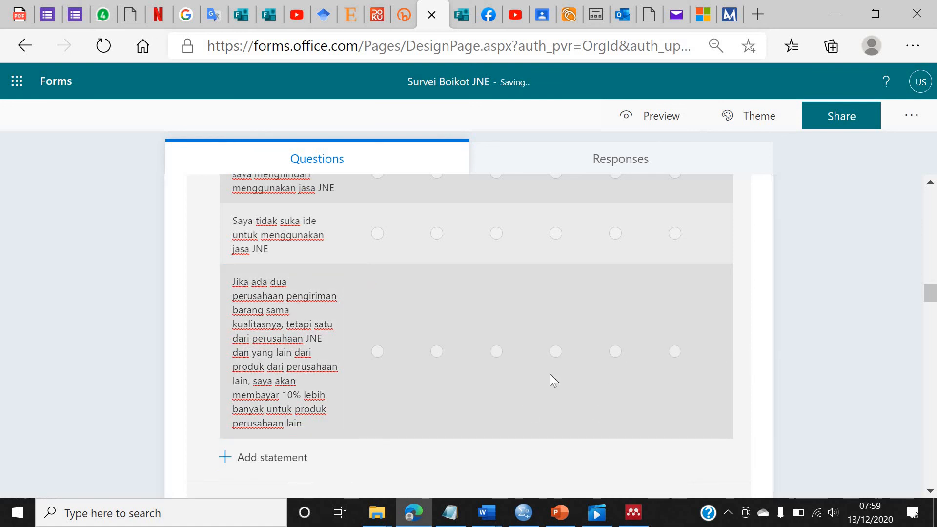
# Step: In the (Pr) question's first statement, replace "Produk-produk yang dibuat di Prancis" with "Jasa perusahaan JNE"
pyautogui.scroll(-3, 550, 373)
pyautogui.scroll(8, 550, 374)
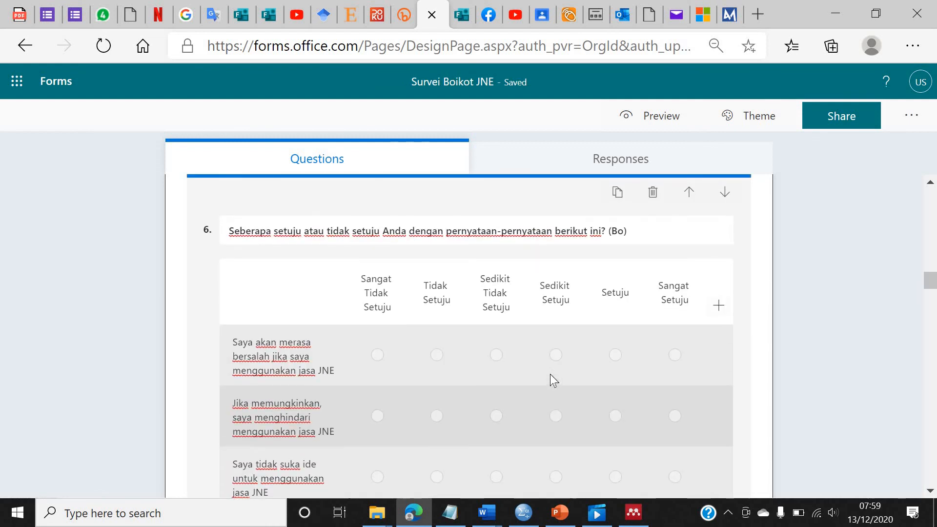
pyautogui.scroll(6, 550, 374)
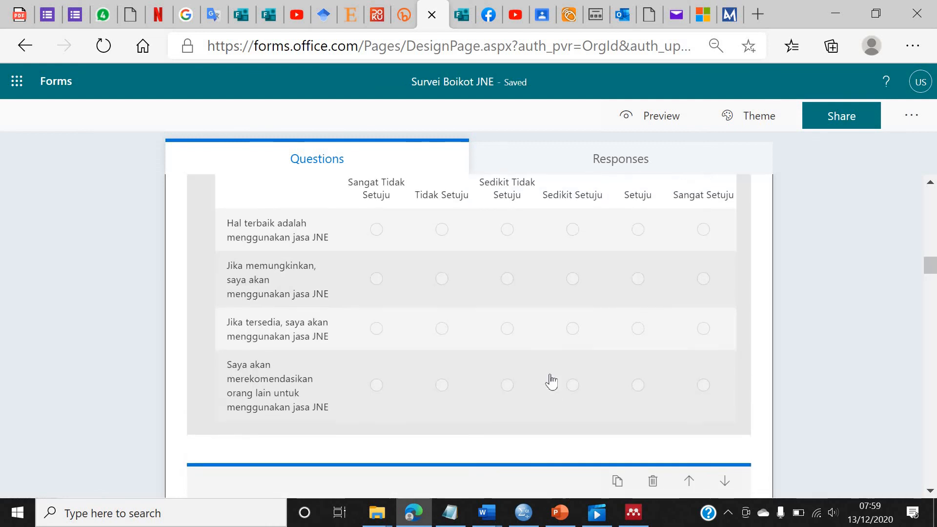
pyautogui.scroll(-10, 551, 382)
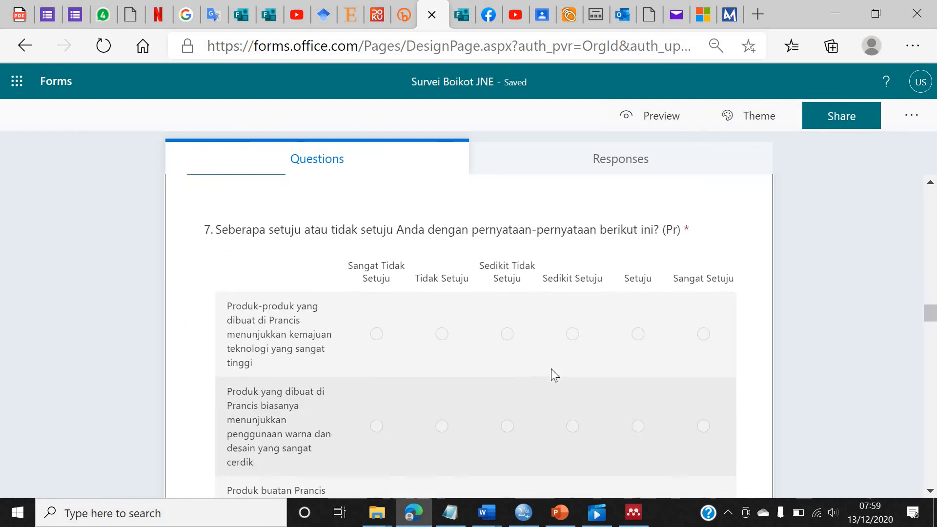
pyautogui.scroll(-1, 551, 369)
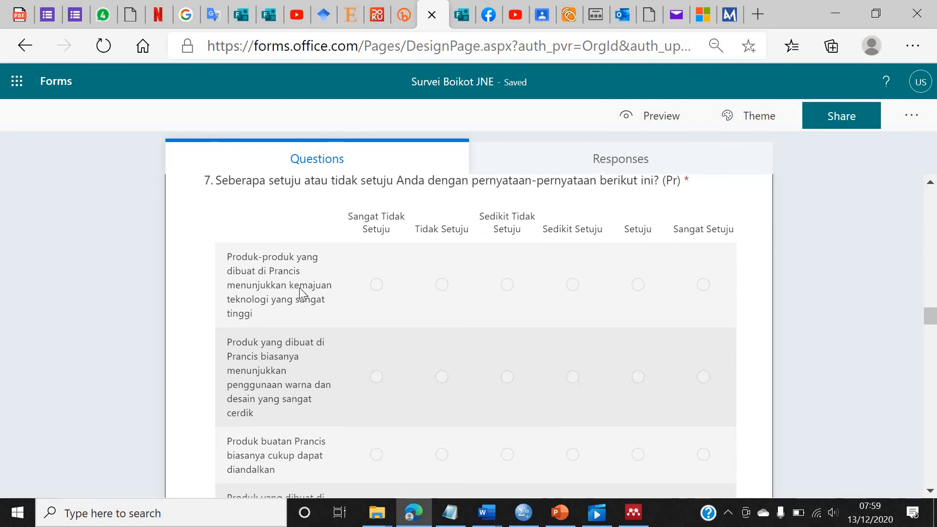
pyautogui.click(301, 293)
pyautogui.click(299, 363)
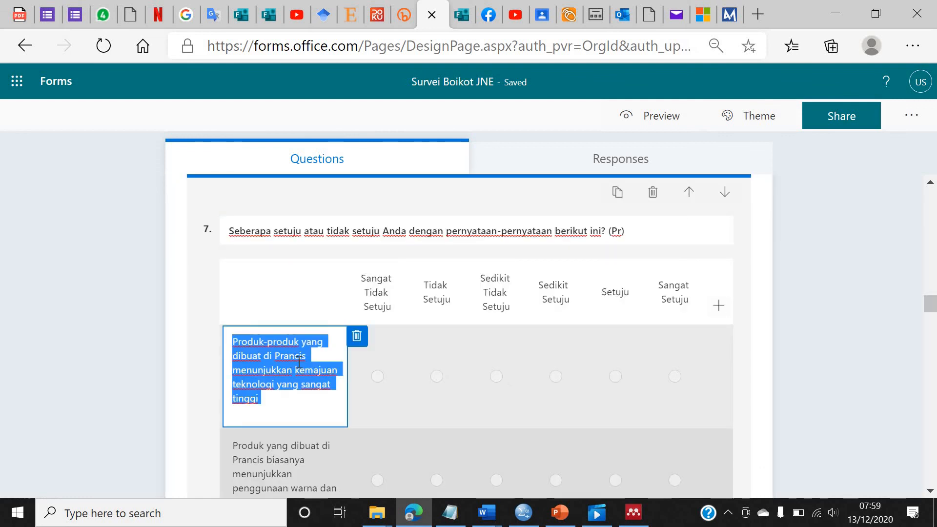
pyautogui.click(299, 361)
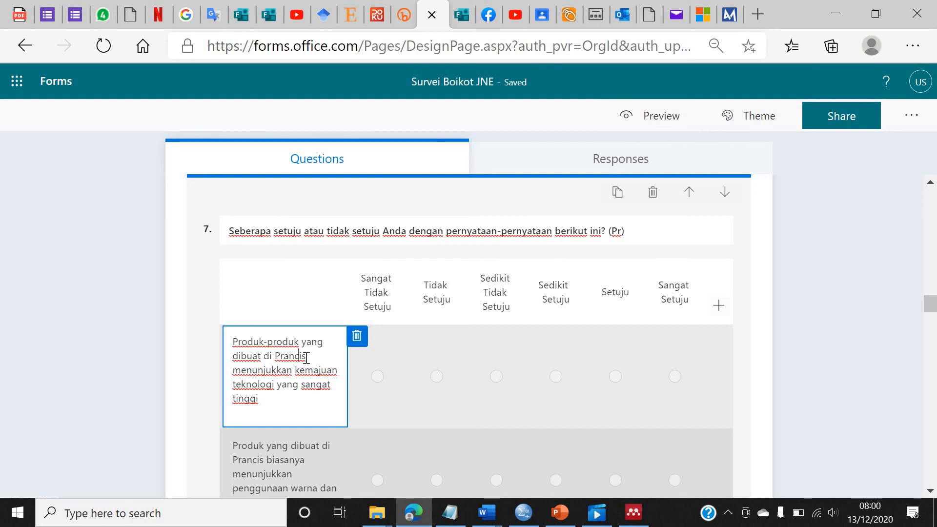
pyautogui.moveTo(309, 357); pyautogui.dragTo(233, 335)
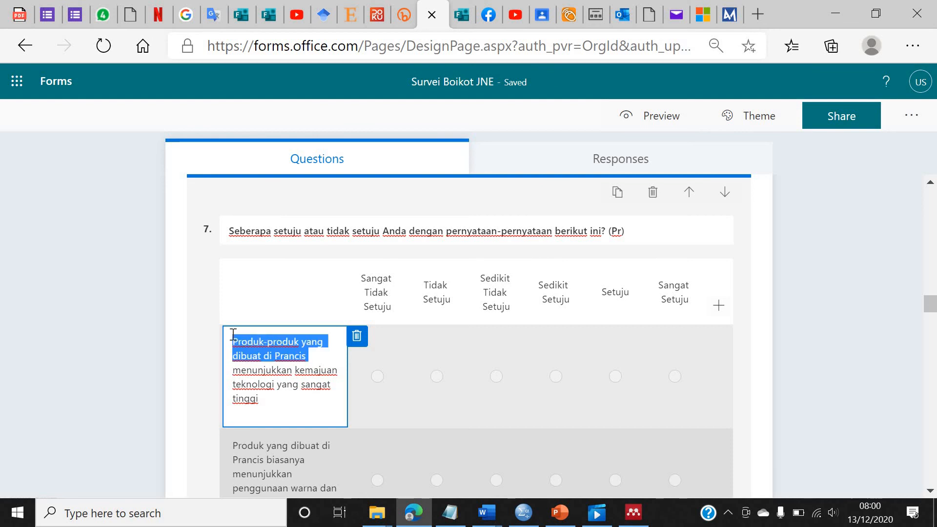
pyautogui.write('Jasa perusah')
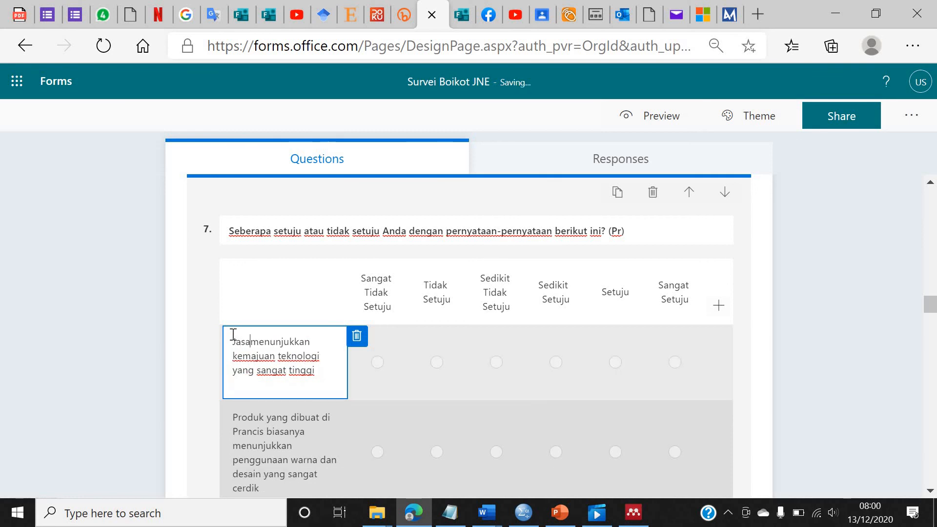
pyautogui.write('aan JN')
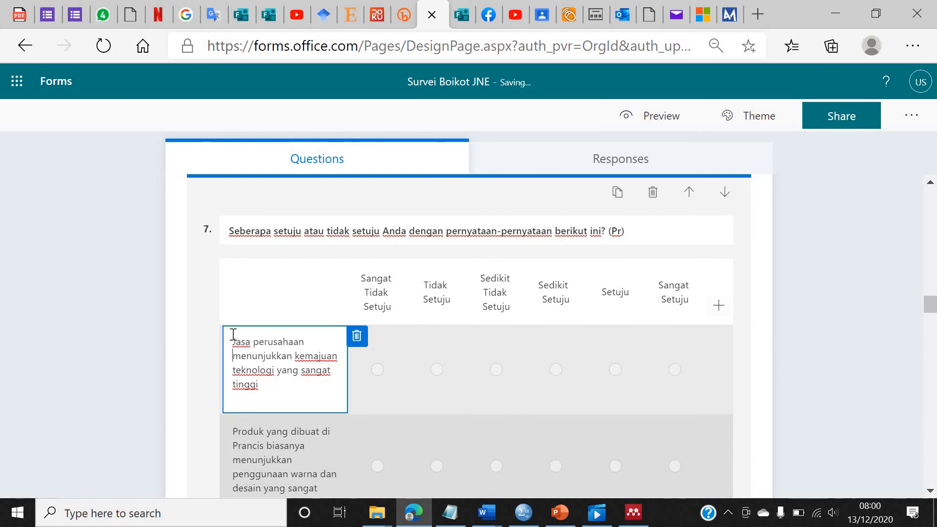
pyautogui.write('E')
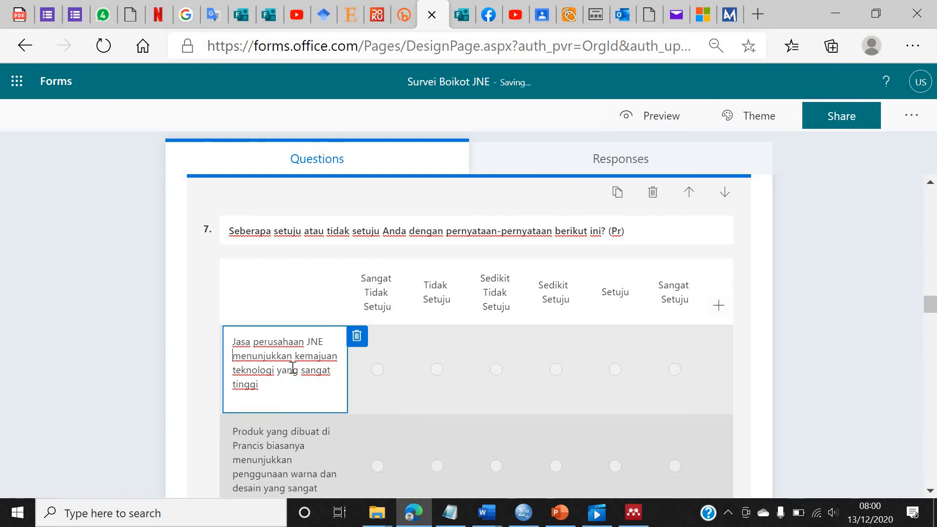
# Step: Copy "Jasa perusahaan JNE" from the first (Pr) statement and use it to replace "Produk yang dibuat di Prancis" in the second
pyautogui.scroll(-1, 293, 368)
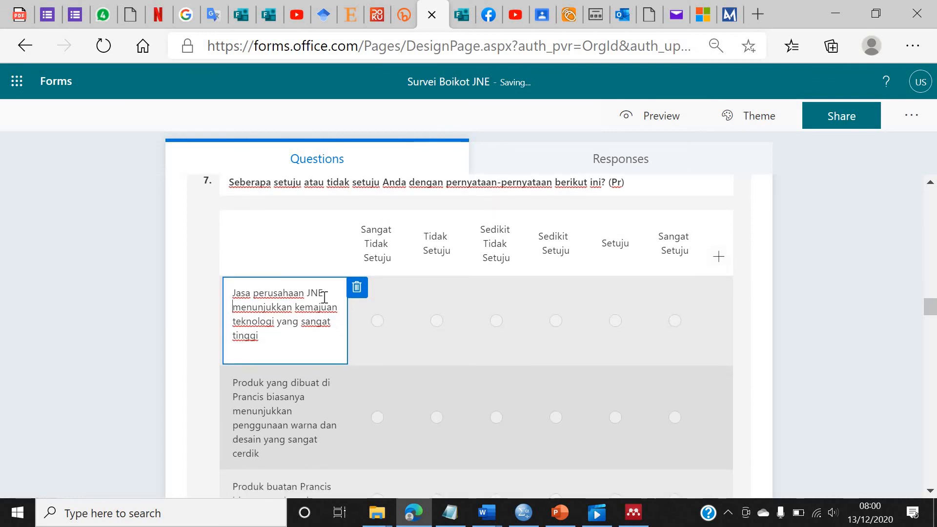
pyautogui.moveTo(323, 294); pyautogui.dragTo(224, 296)
pyautogui.hotkey('ctrl', 'c')
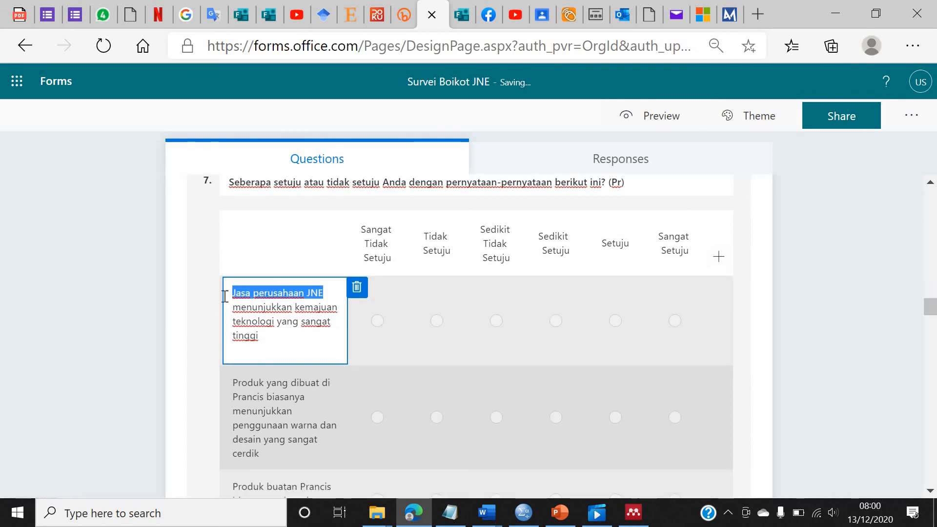
pyautogui.click(276, 391)
pyautogui.click(268, 397)
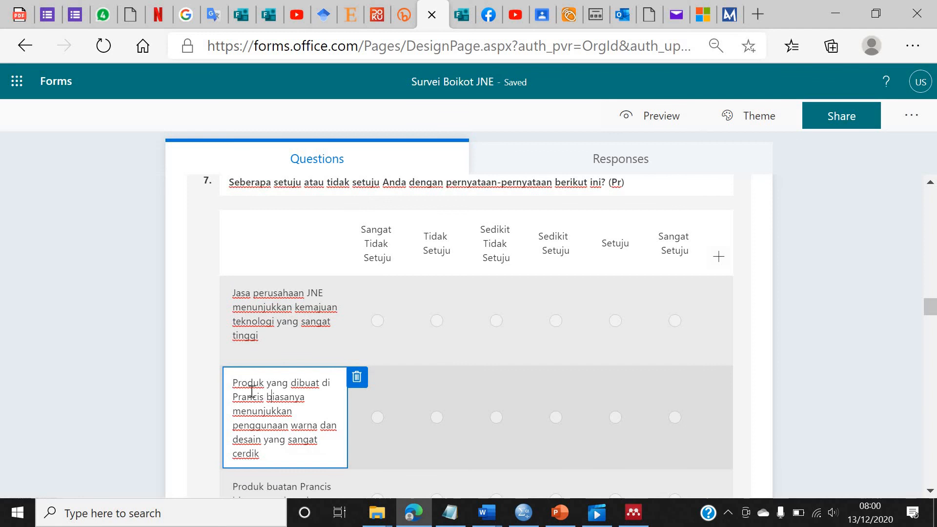
pyautogui.keyDown('shift'); pyautogui.click(225, 382); pyautogui.keyUp('shift')
pyautogui.hotkey('ctrl', 'v')
# Step: In the third (Pr) statement, about reliability, replace "Produk buatan Prancis" with the copied "Jasa perusahaan JNE"
pyautogui.scroll(-3, 292, 401)
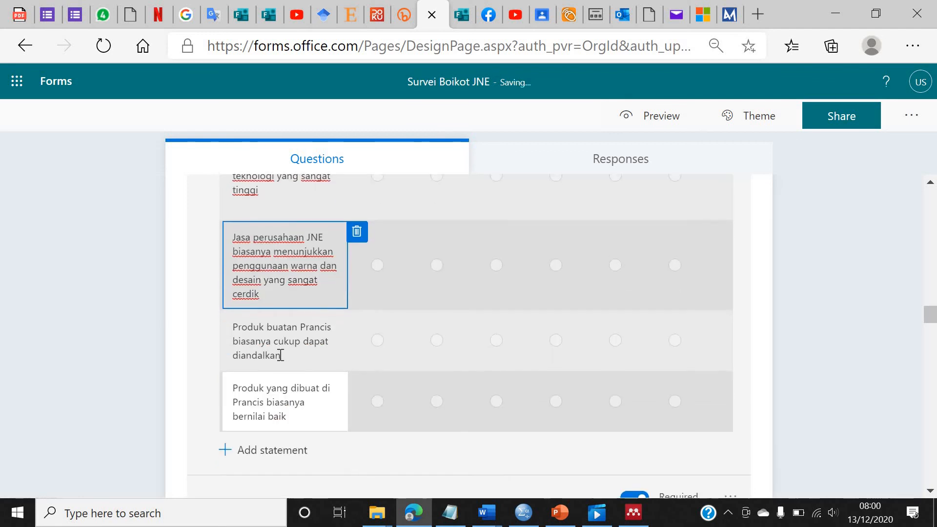
pyautogui.click(282, 348)
pyautogui.click(284, 342)
pyautogui.moveTo(336, 328); pyautogui.dragTo(233, 320)
pyautogui.hotkey('ctrl', 'v')
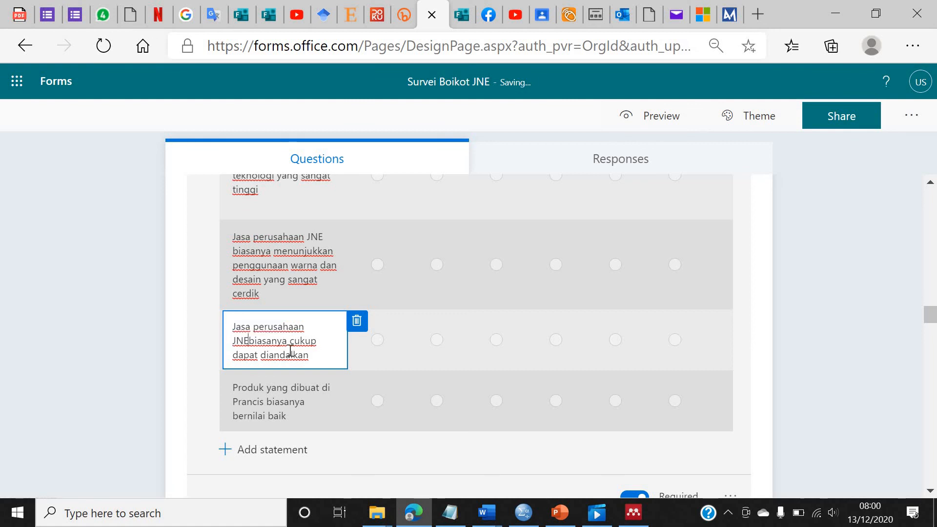
# Step: In the last (Pr) statement, "biasanya bernilai baik", replace "Produk yang dibuat di Prancis" with "Jasa perusahaan JNE"
pyautogui.scroll(-2, 288, 327)
pyautogui.moveTo(264, 304); pyautogui.dragTo(232, 295)
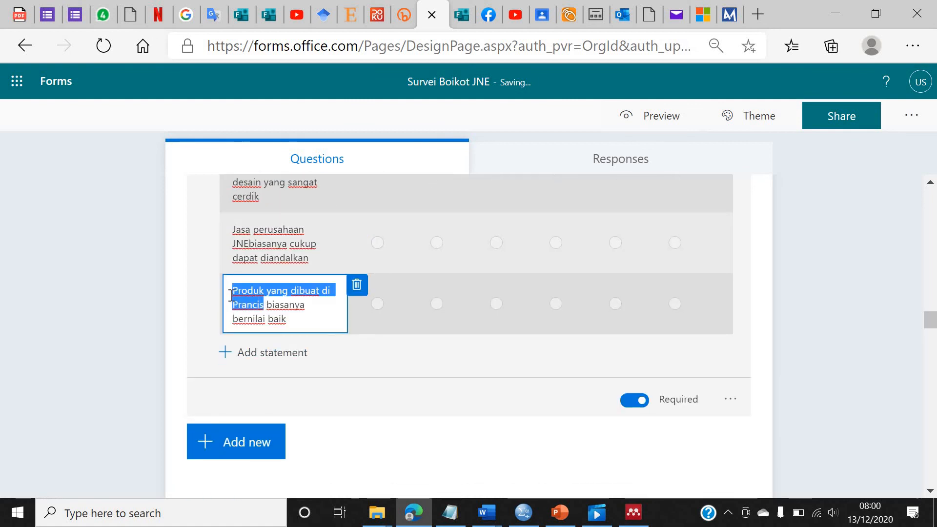
pyautogui.hotkey('ctrl', 'v')
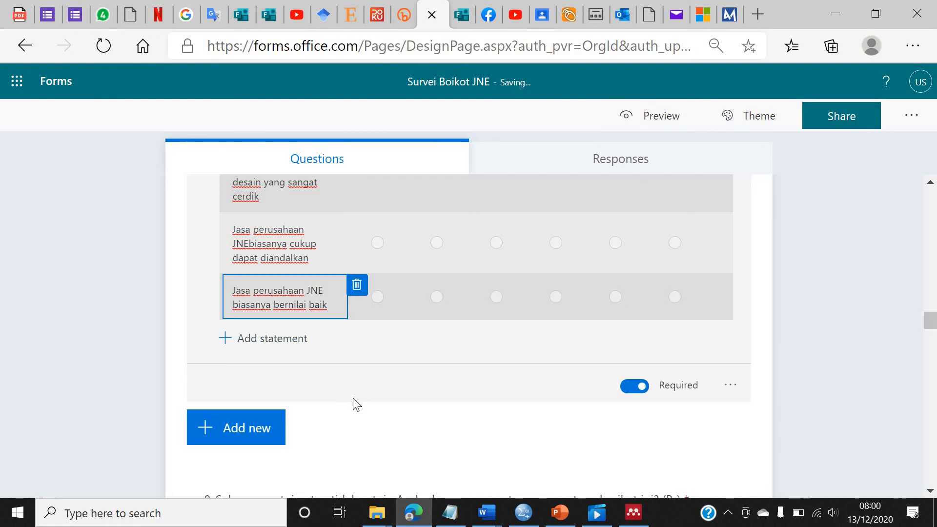
# Step: Reword the first (Br) statement after "Ada alasan untuk" so it reads "menggunakan jasa perusahaan JNE"
pyautogui.scroll(-4, 358, 378)
pyautogui.scroll(-2, 358, 376)
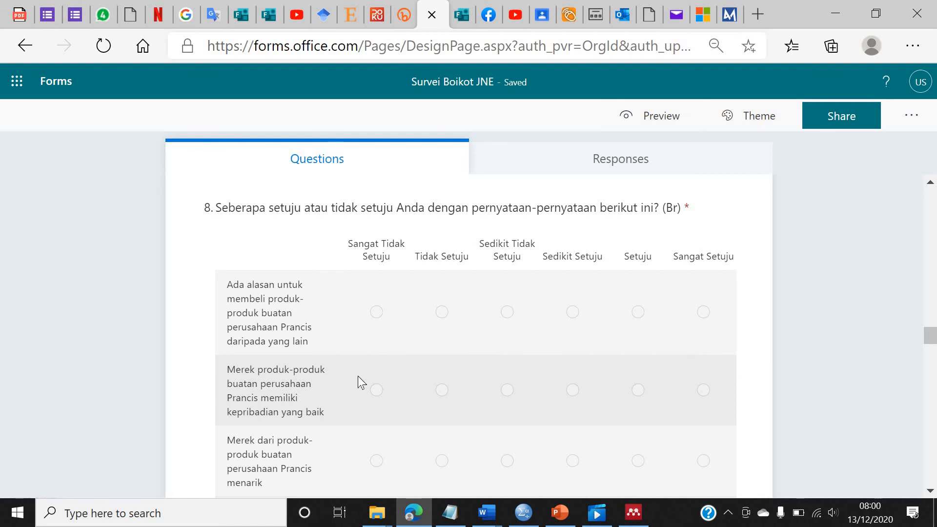
pyautogui.scroll(-1, 359, 376)
pyautogui.click(273, 295)
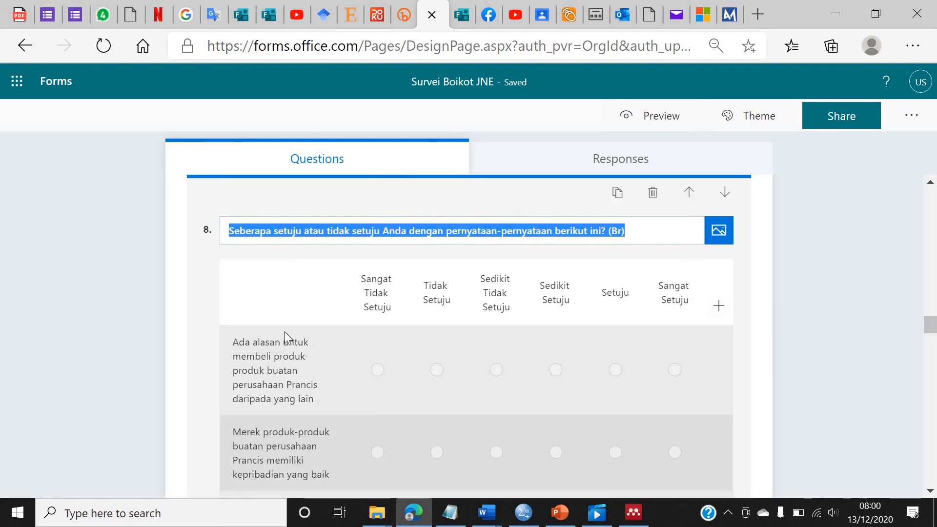
pyautogui.click(285, 341)
pyautogui.click(309, 371)
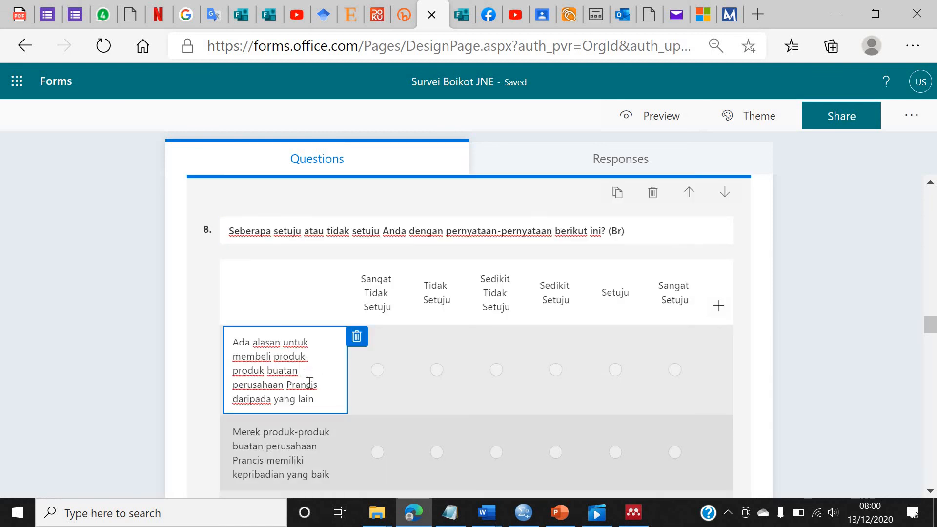
pyautogui.moveTo(319, 400); pyautogui.dragTo(233, 357)
pyautogui.hotkey('ctrl', 'v')
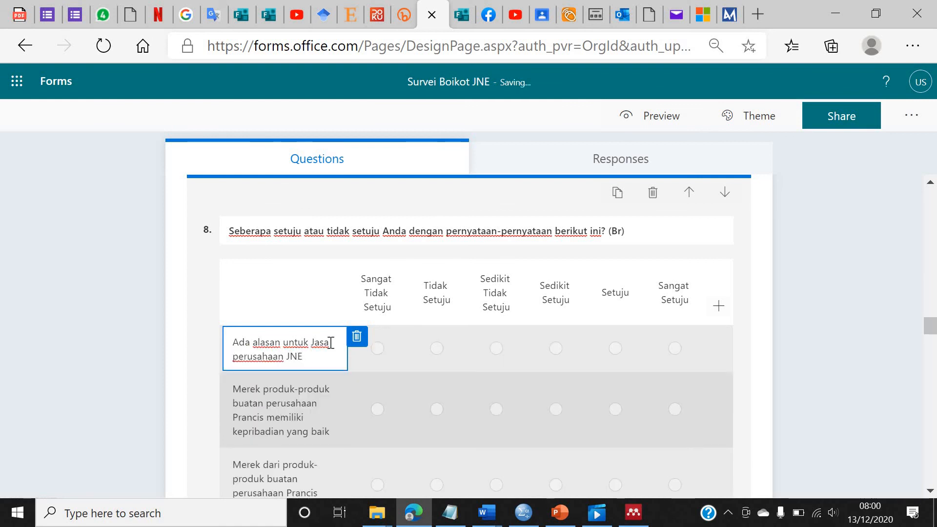
pyautogui.click(316, 343)
pyautogui.press('BackSpace')
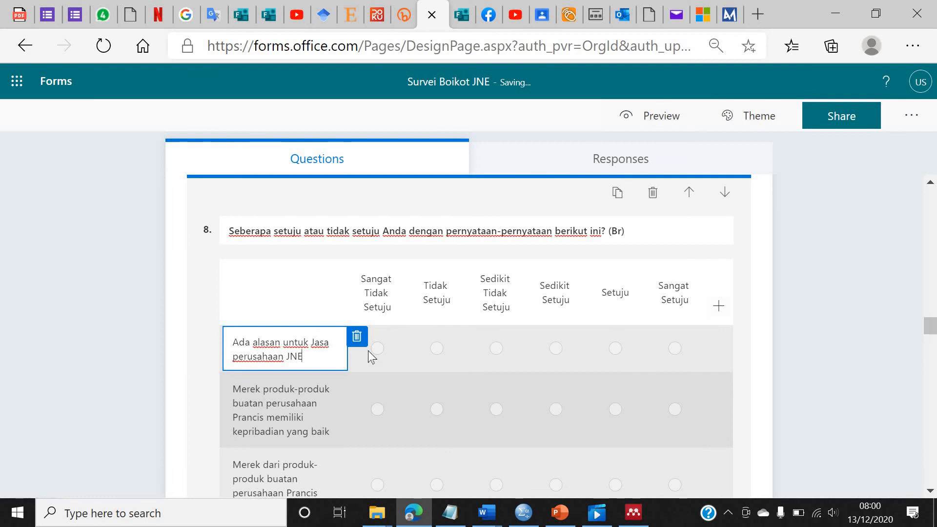
pyautogui.write('menggunakan')
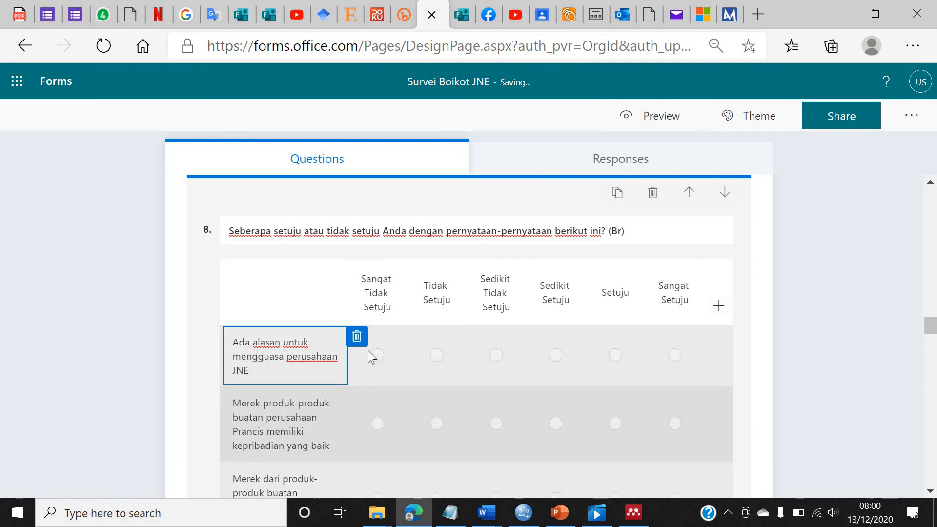
pyautogui.write(' j')
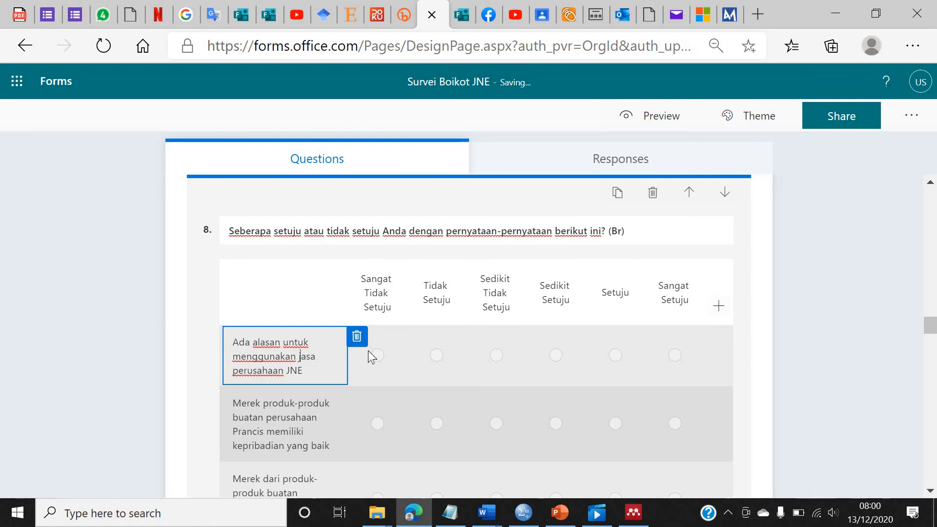
pyautogui.moveTo(233, 358); pyautogui.dragTo(282, 381)
# Step: In the second (Br) statement, replace "produk-produk buatan perusahaan Prancis" with "JNE" after "Merek"
pyautogui.click(280, 417)
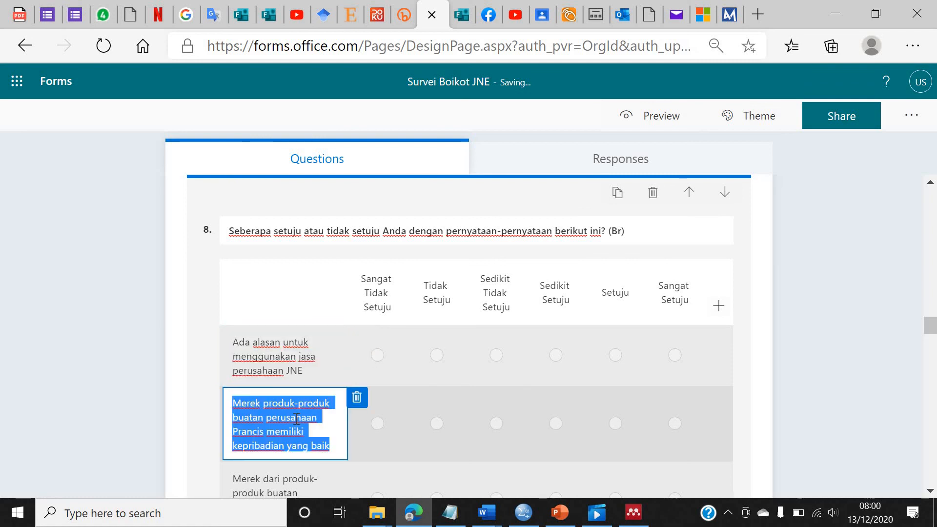
pyautogui.click(302, 417)
pyautogui.click(264, 431)
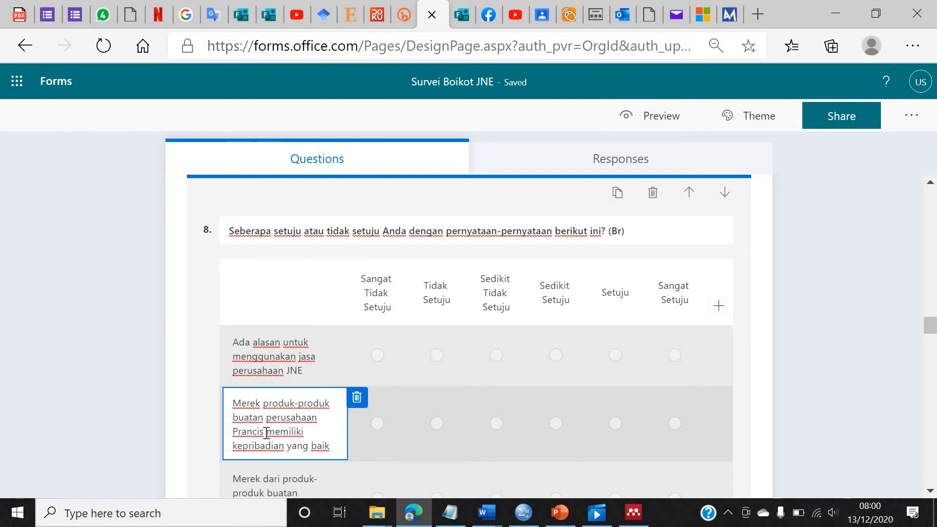
pyautogui.keyDown('shift'); pyautogui.click(239, 405); pyautogui.keyUp('shift')
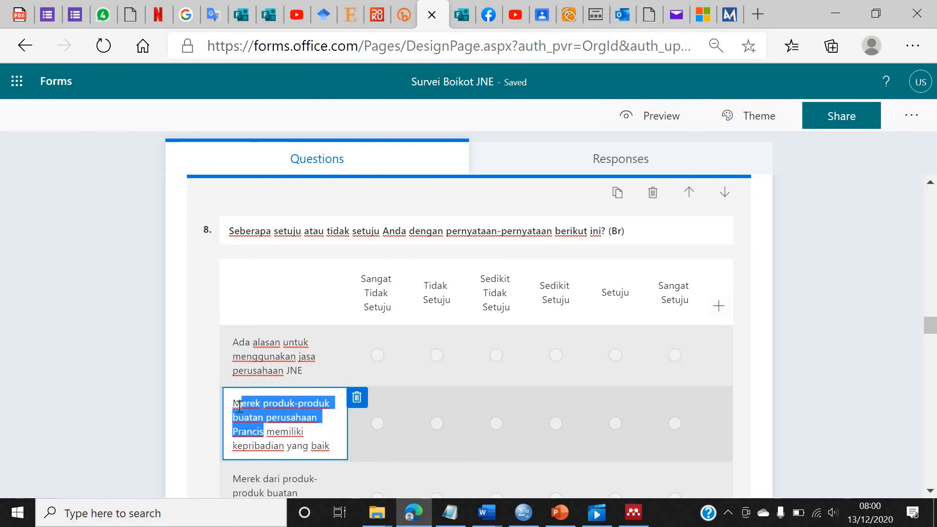
pyautogui.keyDown('shift'); pyautogui.click(267, 406); pyautogui.keyUp('shift')
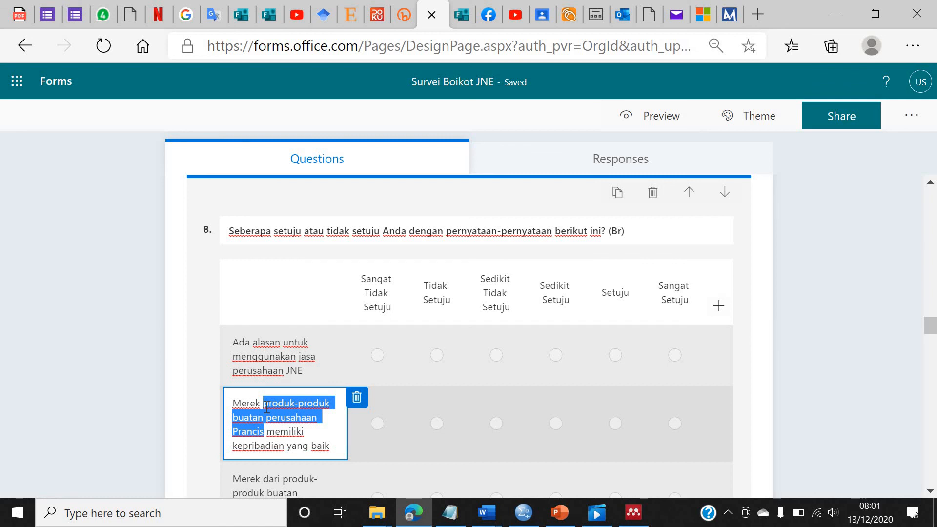
pyautogui.press('BackSpace')
pyautogui.write('JNE')
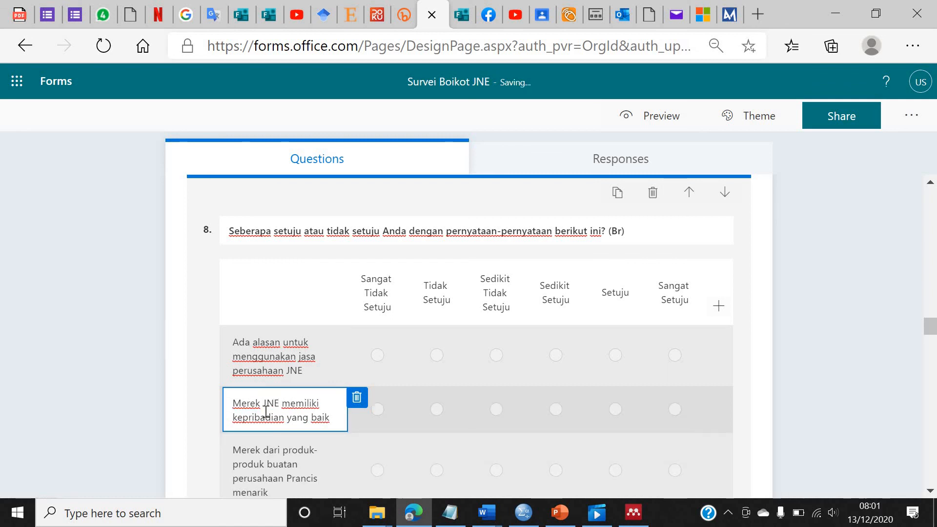
# Step: In the third (Br) statement, about being "menarik", replace "dari produk-produk buatan perusahaan Prancis" with "JNE" after "Merek"
pyautogui.scroll(-2, 281, 381)
pyautogui.click(265, 356)
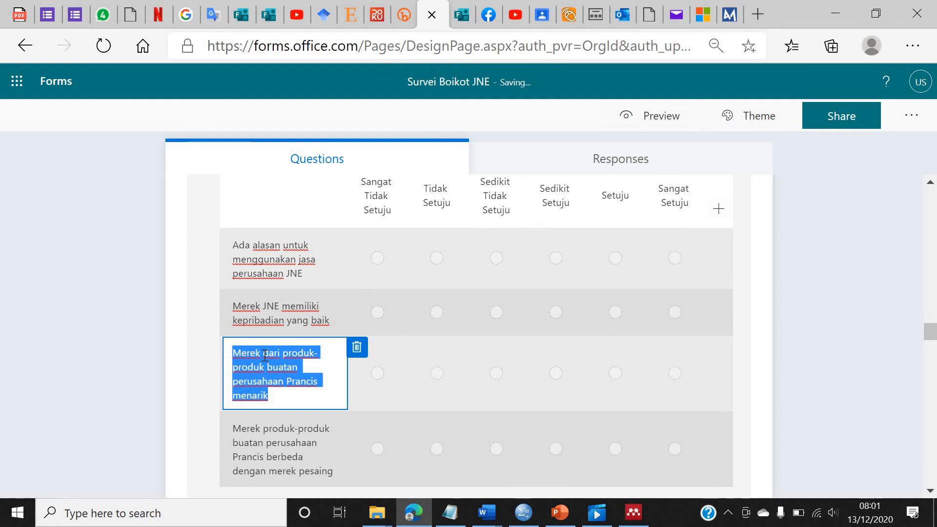
pyautogui.moveTo(265, 355); pyautogui.dragTo(319, 381)
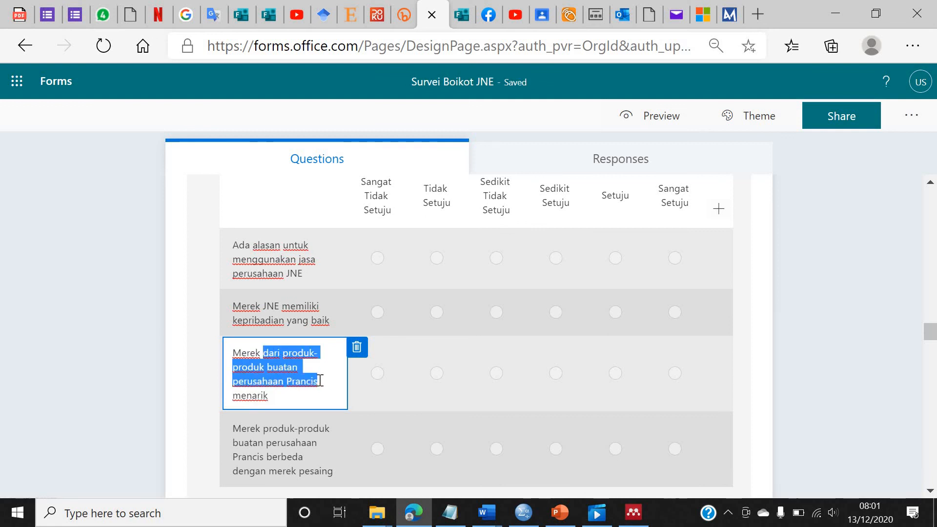
pyautogui.write('JNE')
# Step: In the last (Br) statement, replace "produk-produk buatan perusahaan Prancis" with "JNE" after "Merek"
pyautogui.click(293, 403)
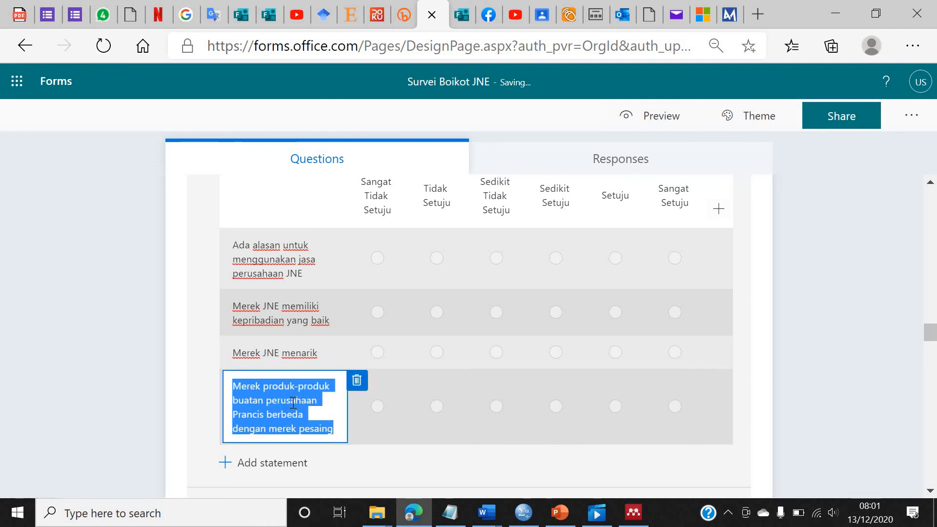
pyautogui.moveTo(264, 388); pyautogui.dragTo(264, 411)
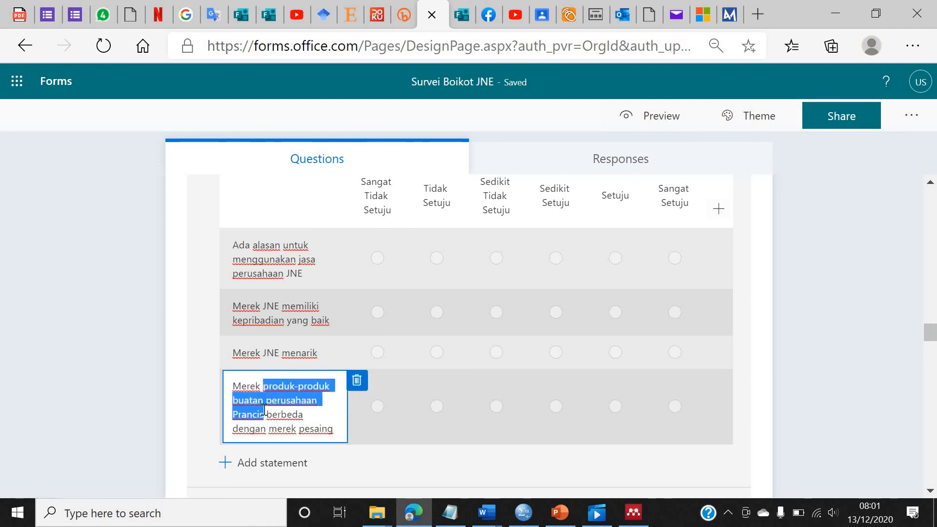
pyautogui.write('JNE')
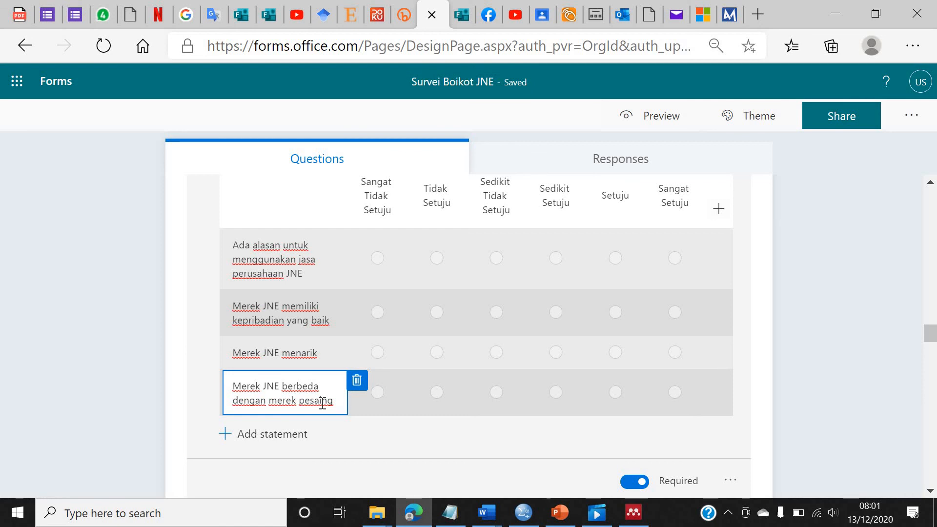
# Step: Reword the end of the last (Br) statement so it reads "berbeda dari merek-merek pesaingnya", and finish editing the question
pyautogui.write('-merek')
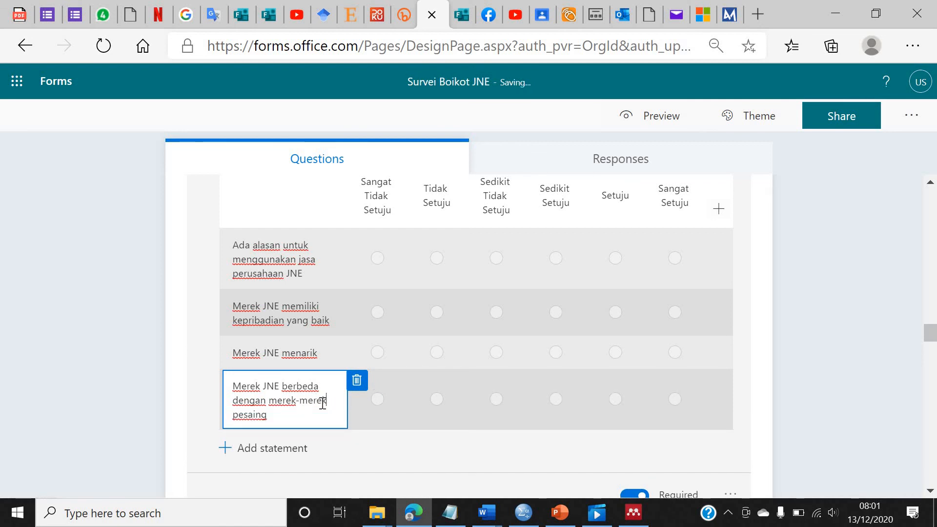
pyautogui.click(310, 416)
pyautogui.write('nya')
pyautogui.doubleClick(237, 403)
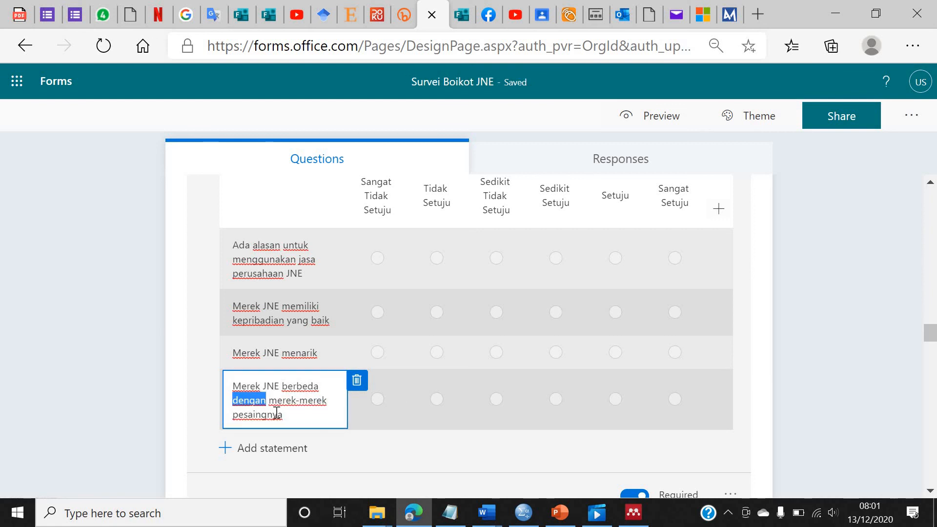
pyautogui.write('dari')
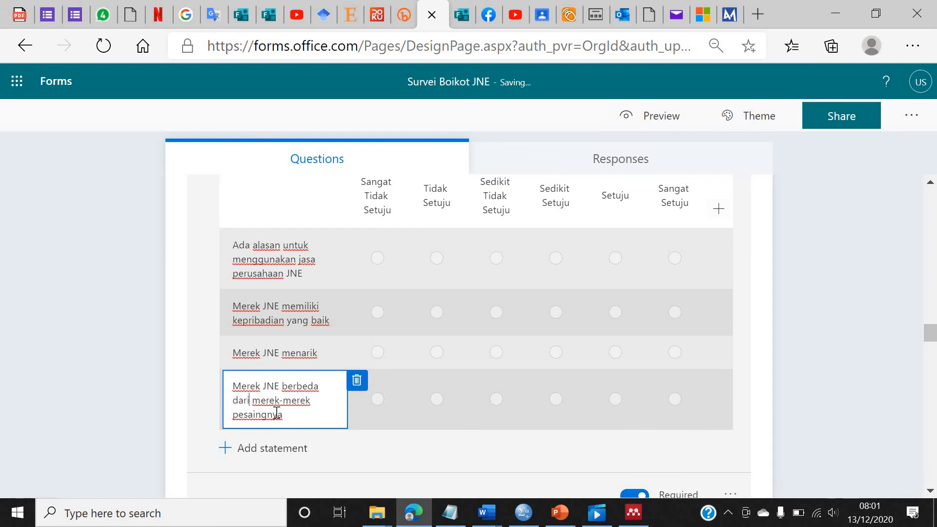
pyautogui.click(188, 418)
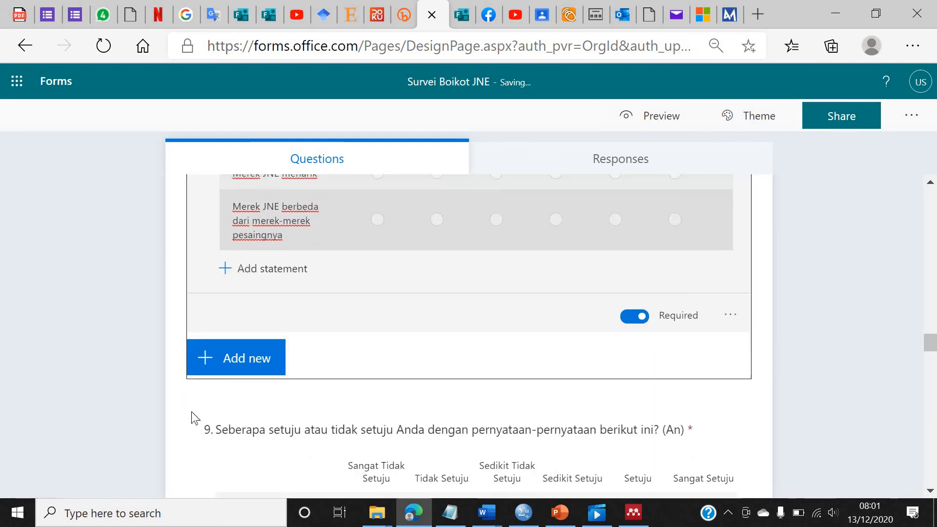
pyautogui.click(192, 418)
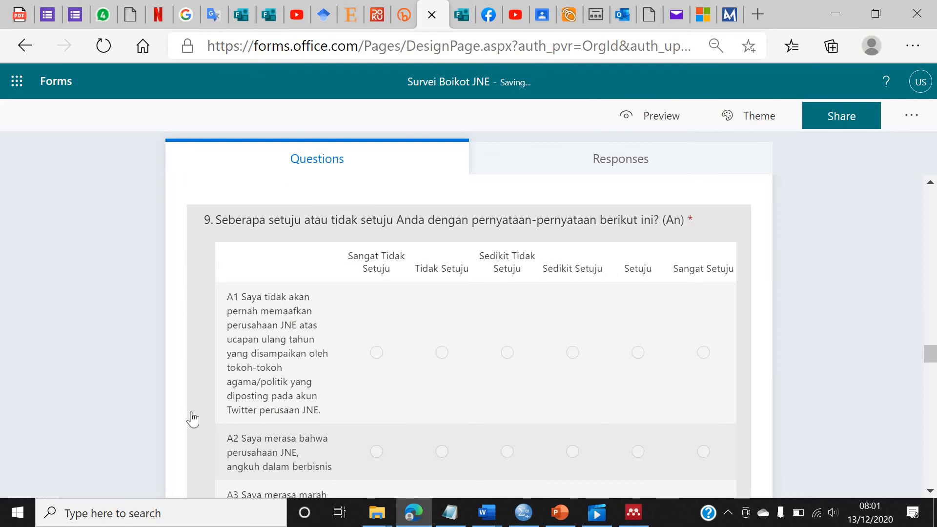
# Step: Change the survey's theme to the plain dark blue colour
pyautogui.scroll(15, 192, 420)
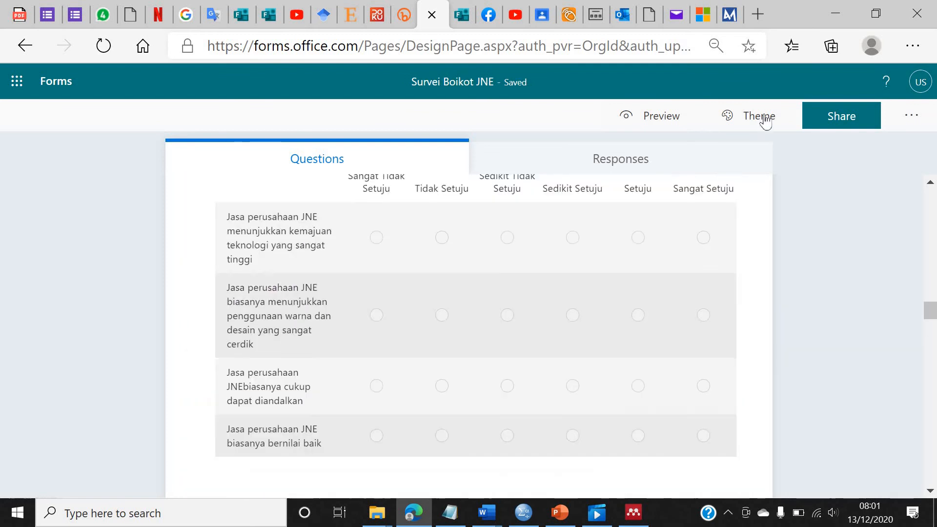
pyautogui.click(766, 111)
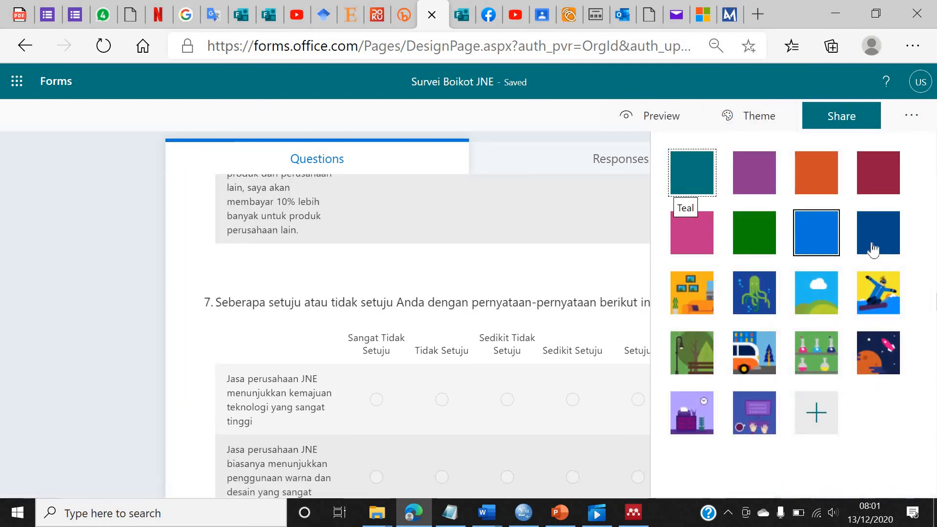
pyautogui.click(872, 247)
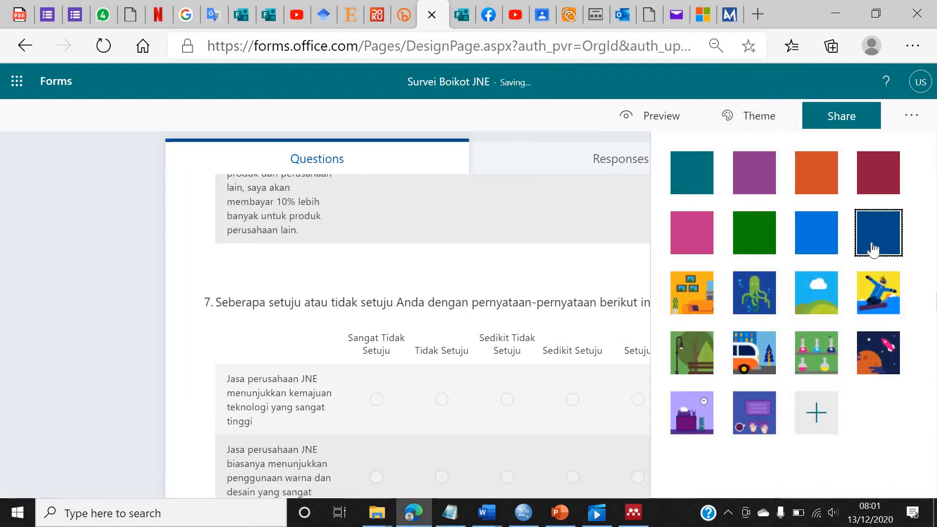
# Step: Copy the survey's response link for anyone to respond, then switch to Bitly and close the open SurveiUlama link editor
pyautogui.click(873, 118)
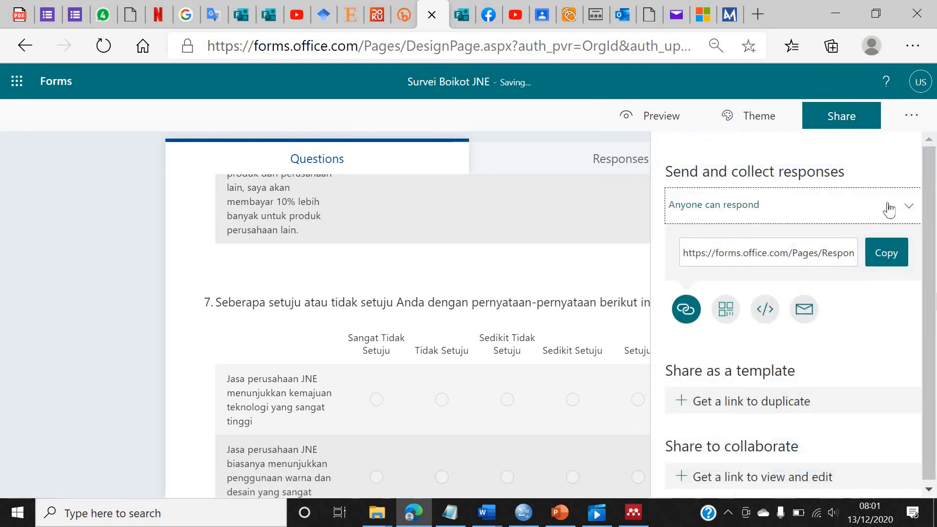
pyautogui.click(897, 254)
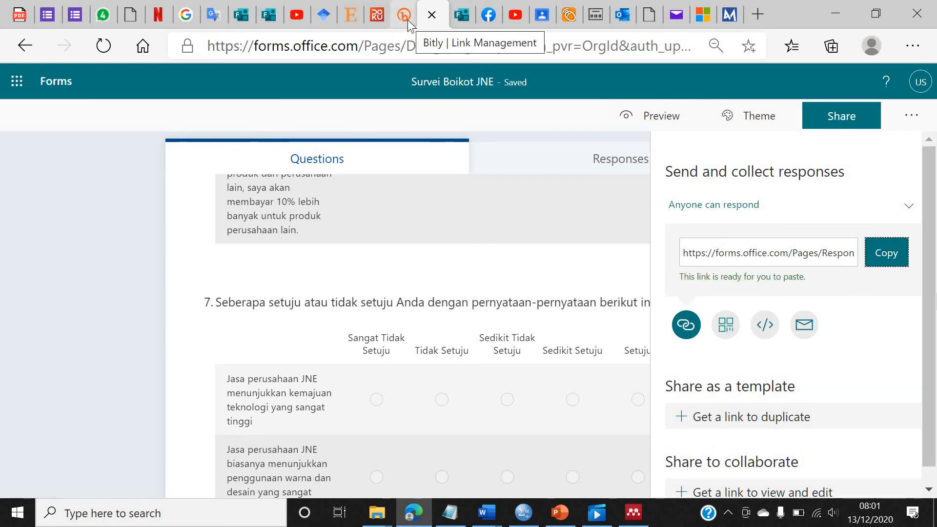
pyautogui.click(408, 20)
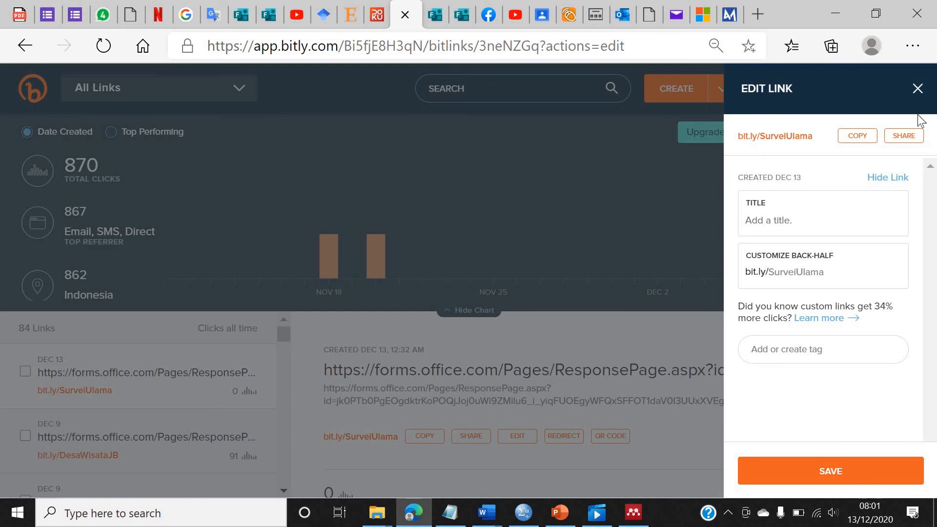
pyautogui.click(917, 89)
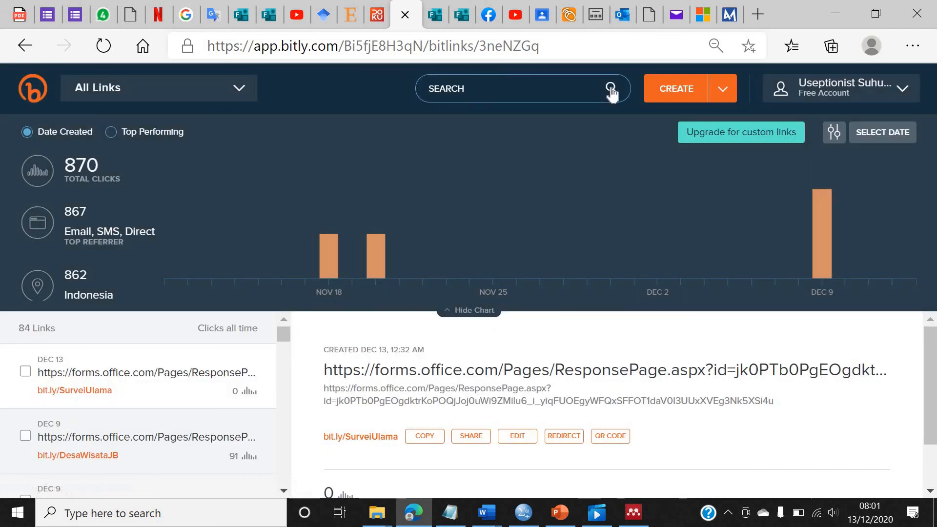
# Step: Switch back to the JNE survey in Microsoft Forms, close the sharing options and return to the survey's title and introduction
pyautogui.click(433, 23)
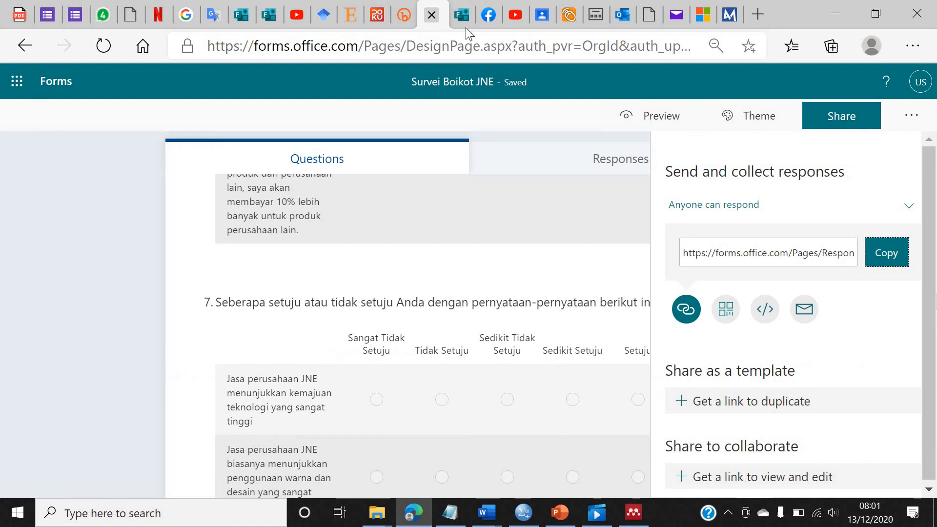
pyautogui.click(177, 270)
pyautogui.scroll(15, 178, 270)
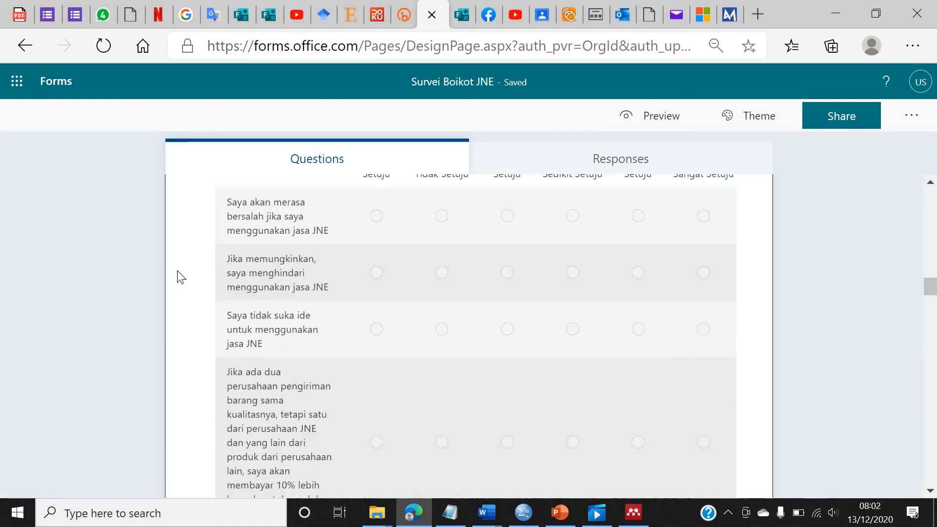
pyautogui.scroll(10, 178, 270)
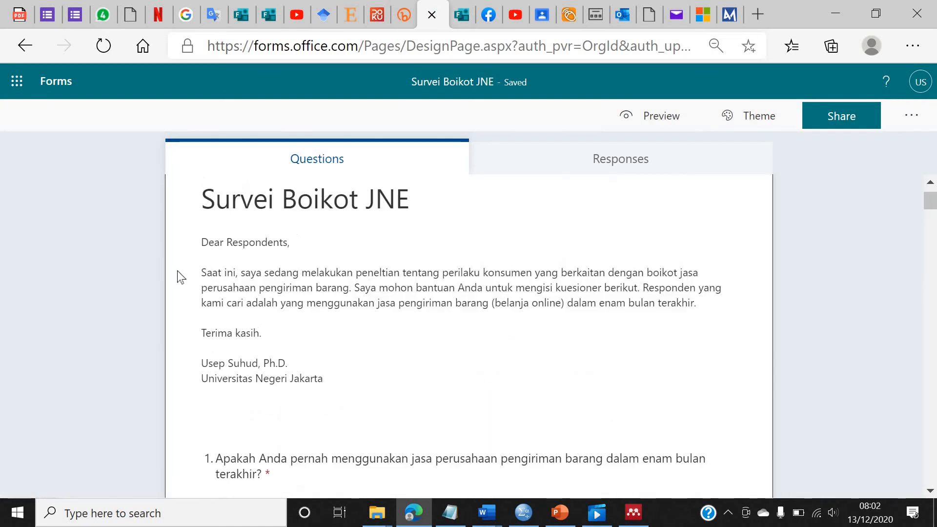